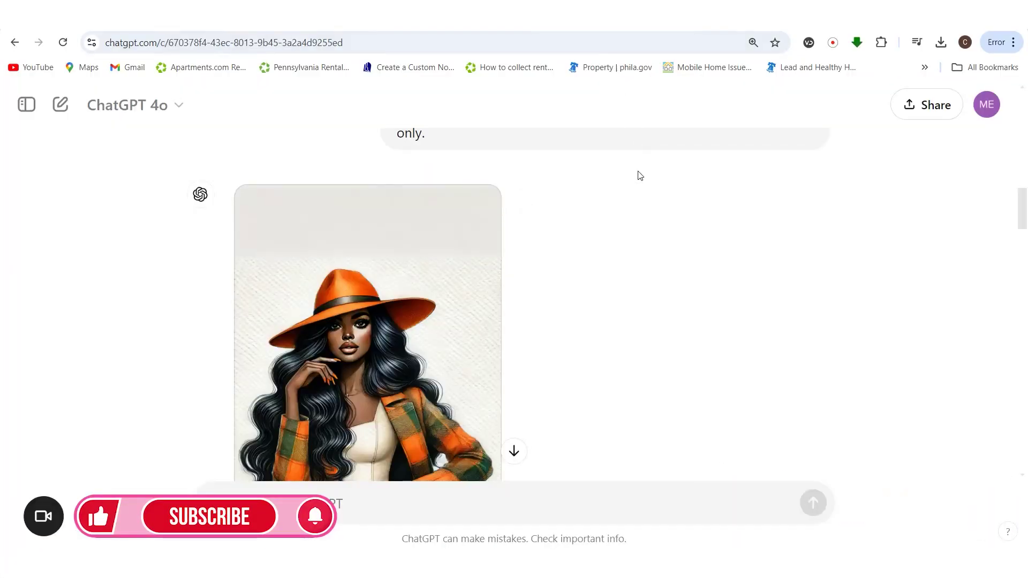
# Show the chat sidebar to look at the DALL·E entry and other available GPTs, and hide the sidebar again
pyautogui.moveTo(331, 234)
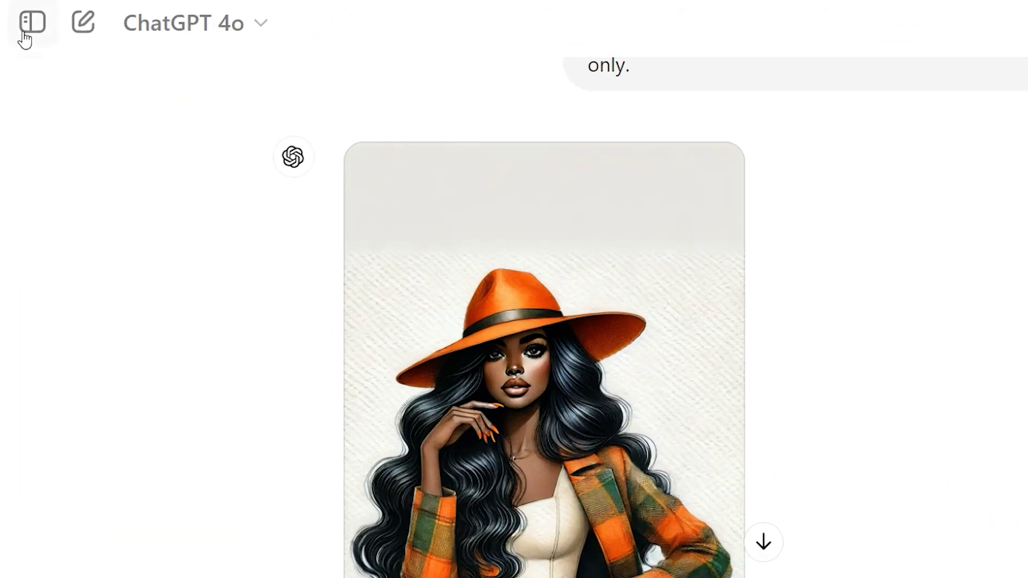
pyautogui.click(24, 110)
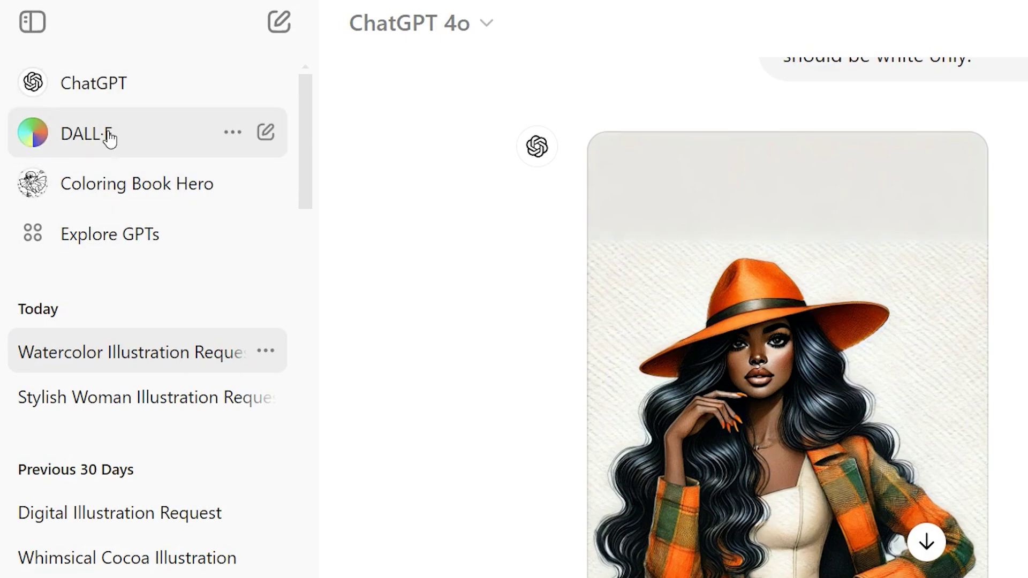
pyautogui.moveTo(980, 255)
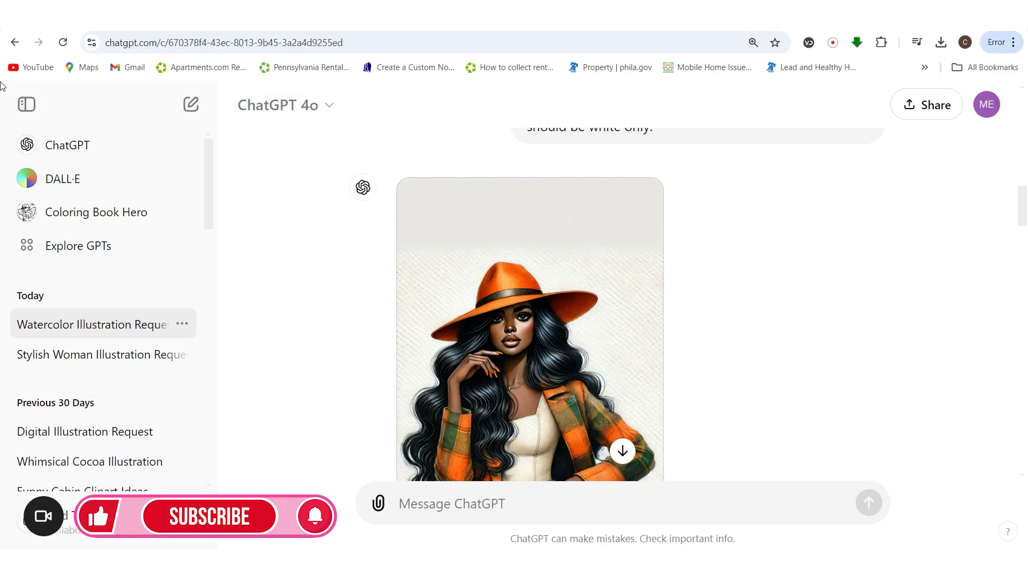
pyautogui.click(32, 22)
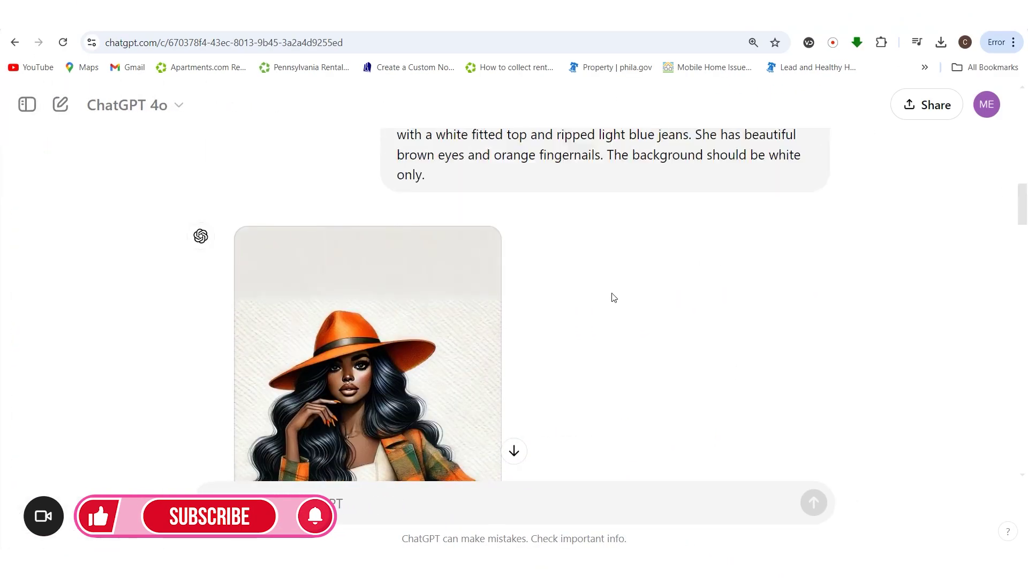
# Read through the original watercolor illustration prompt, highlighting its full text in the conversation
pyautogui.scroll(10, 614, 297)
pyautogui.scroll(-7, 613, 298)
pyautogui.scroll(-3, 613, 294)
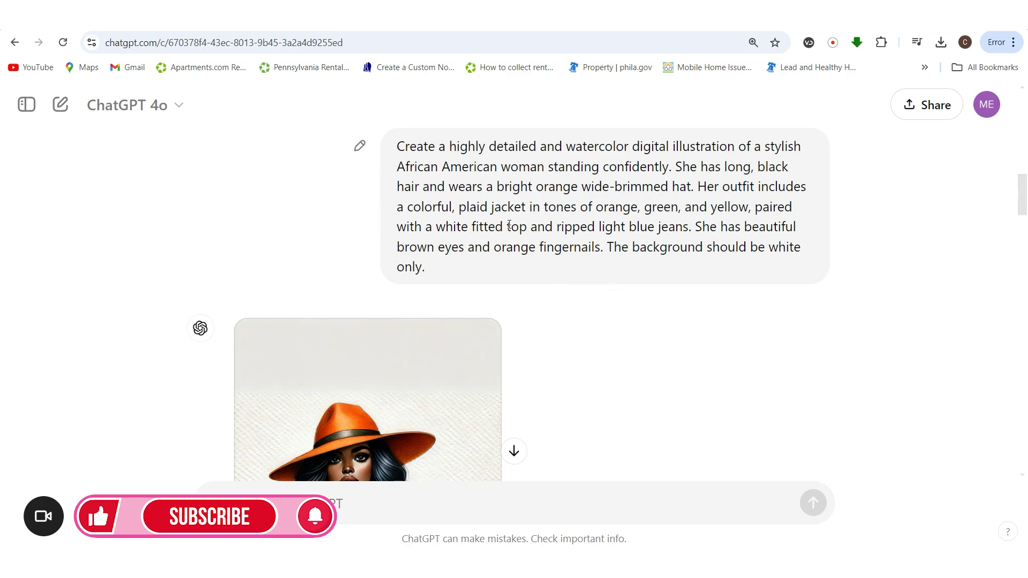
pyautogui.moveTo(397, 147); pyautogui.dragTo(465, 277)
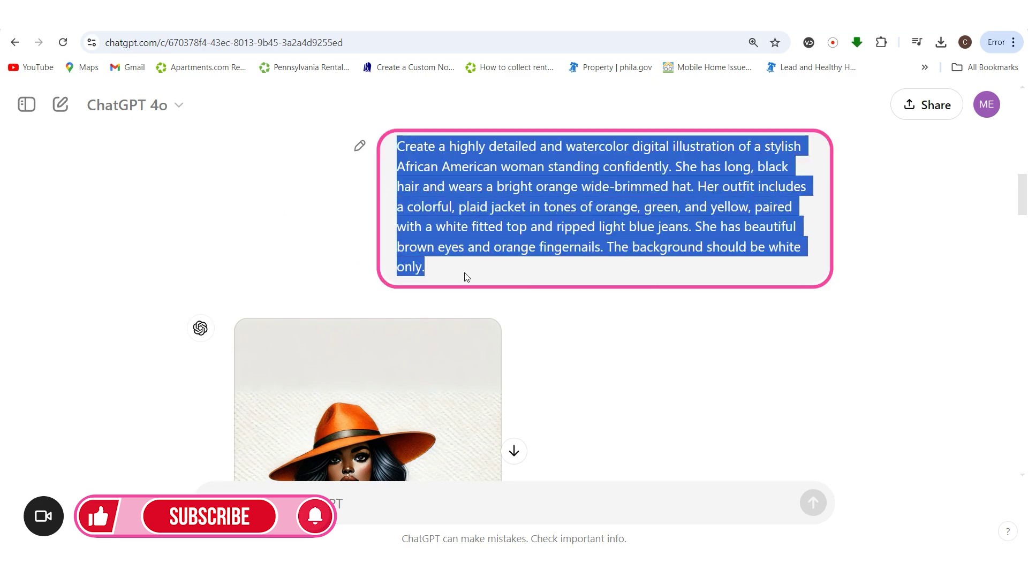
pyautogui.click(493, 277)
# Examine the illustrations generated so far and the follow-up prompts, down to the "one woman in the image" result
pyautogui.scroll(-5, 821, 391)
pyautogui.scroll(2, 786, 372)
pyautogui.scroll(-15, 782, 377)
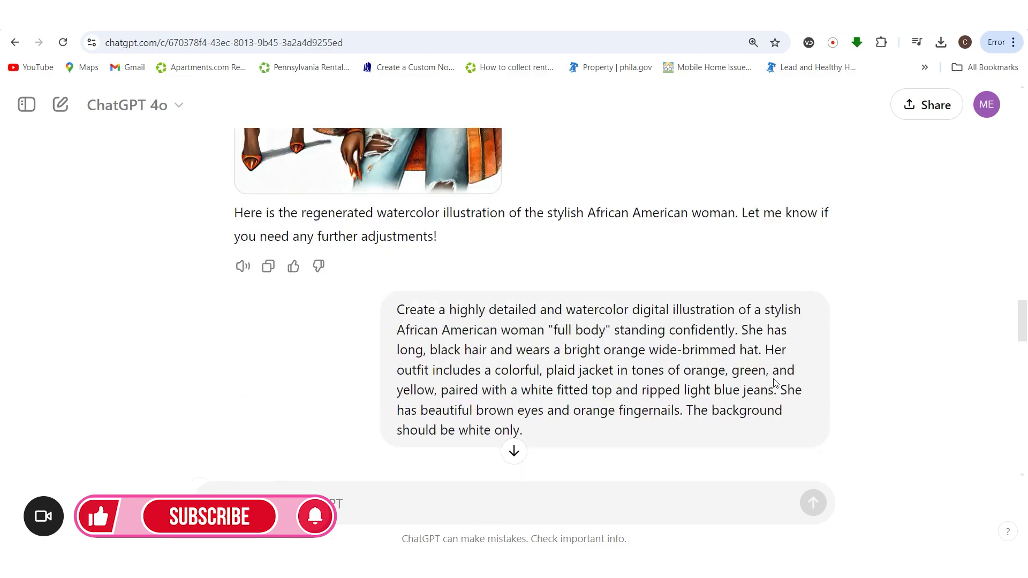
pyautogui.scroll(-7, 775, 383)
pyautogui.scroll(-18, 775, 384)
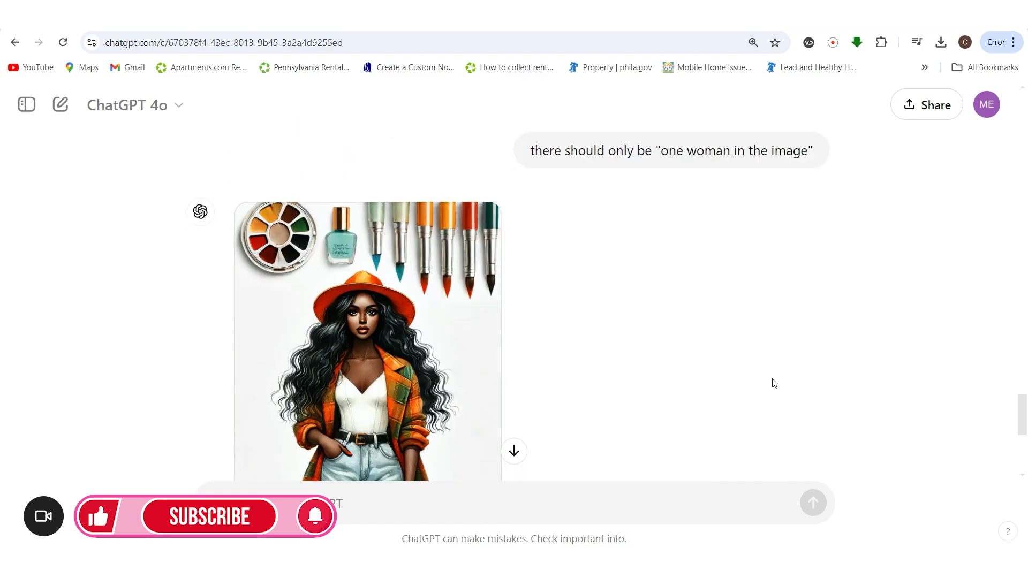
pyautogui.scroll(2, 458, 251)
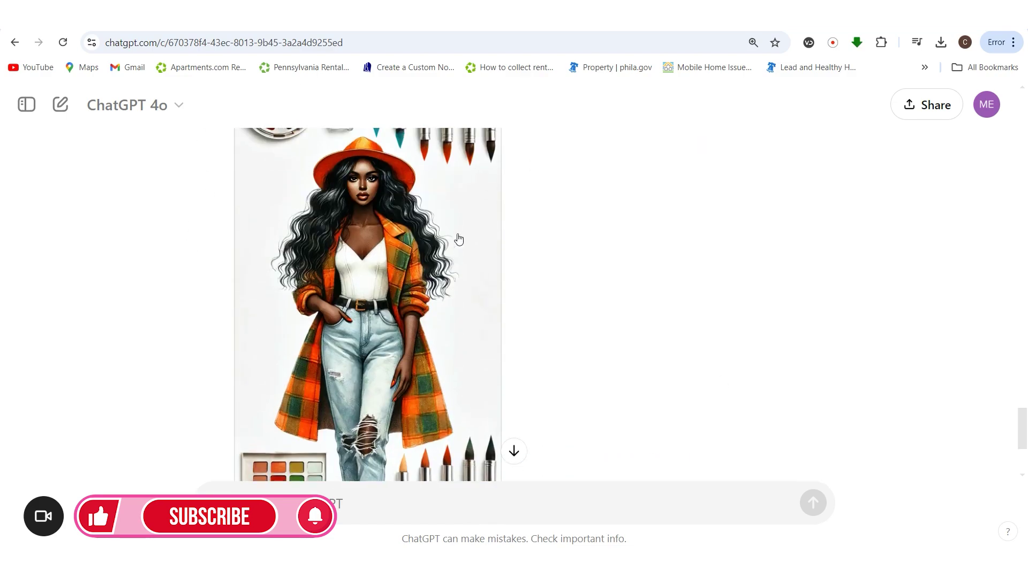
pyautogui.scroll(3, 402, 338)
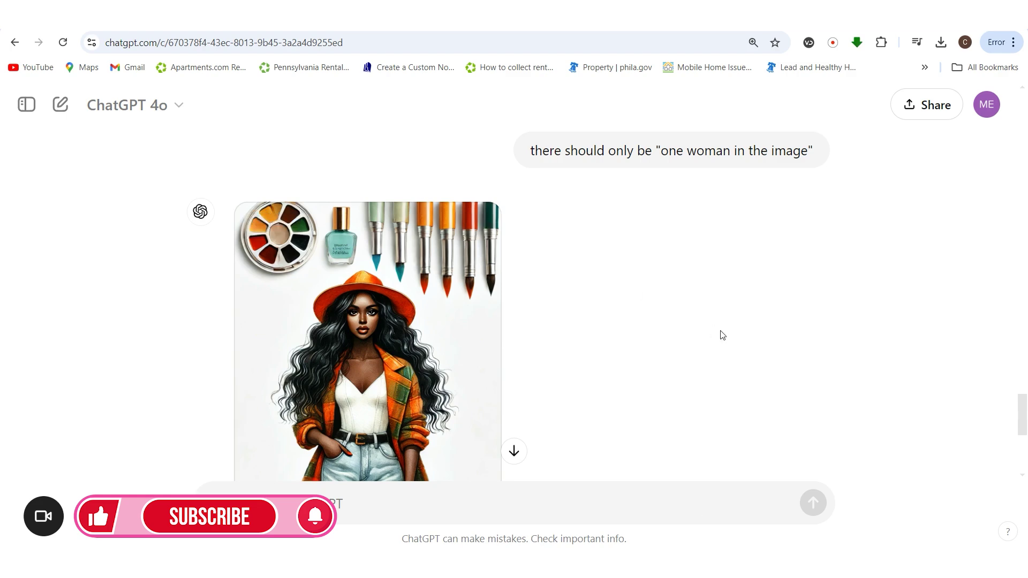
# Return to the prompt that adds "full body" and highlight its entire text
pyautogui.scroll(4, 721, 335)
pyautogui.scroll(-4, 719, 334)
pyautogui.scroll(15, 720, 333)
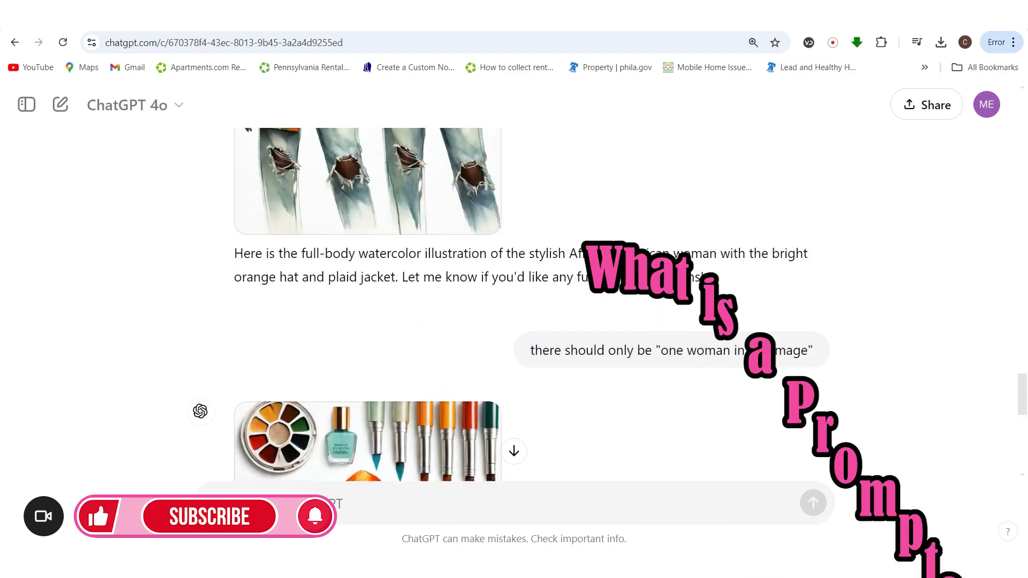
pyautogui.scroll(-3, 667, 323)
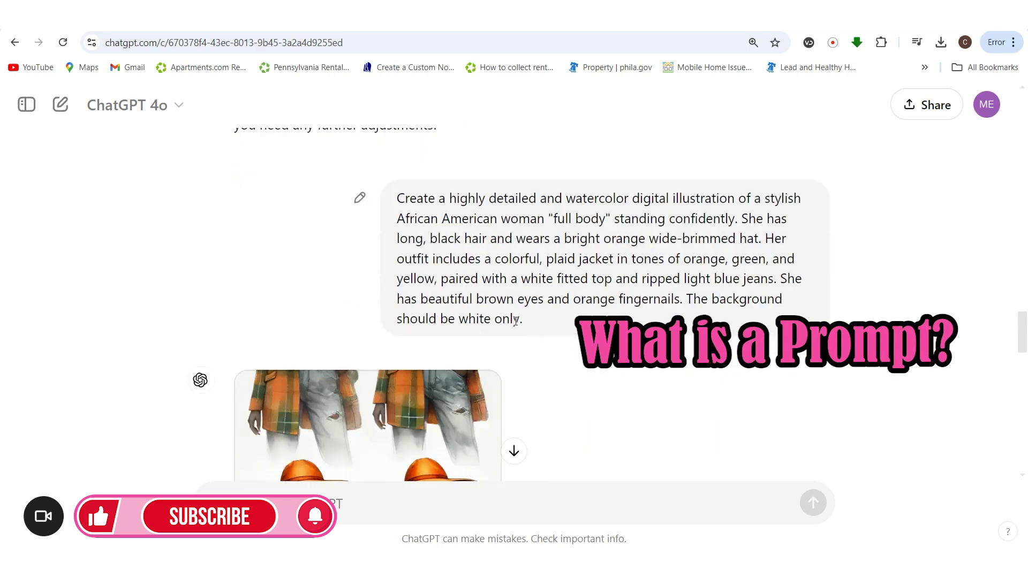
pyautogui.moveTo(397, 199); pyautogui.dragTo(528, 331)
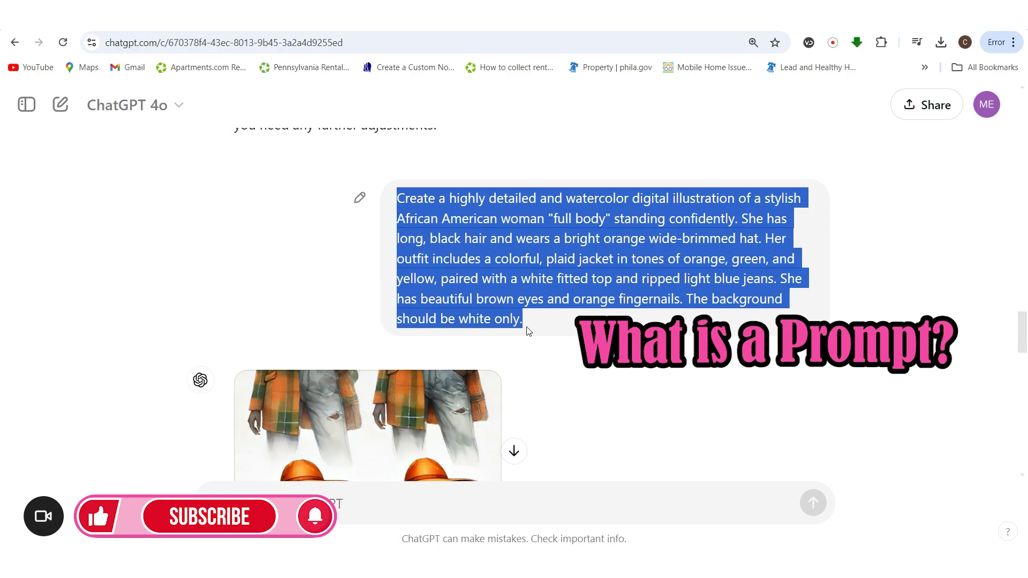
# Compare the image made from the "full body" prompt with the one from the "one woman in the image" request
pyautogui.scroll(-8, 566, 325)
pyautogui.scroll(-6, 568, 321)
pyautogui.scroll(10, 560, 328)
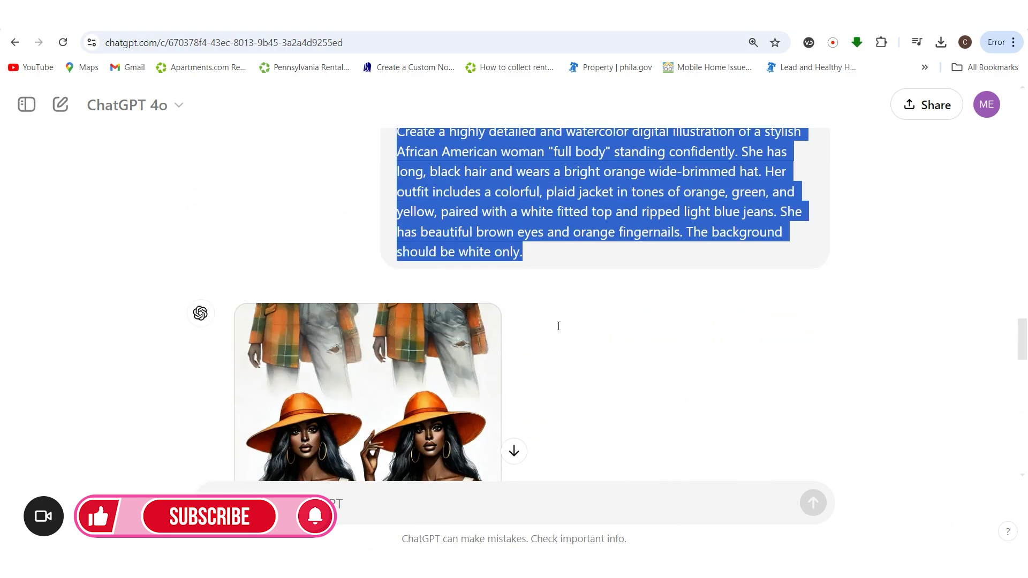
pyautogui.scroll(-8, 606, 391)
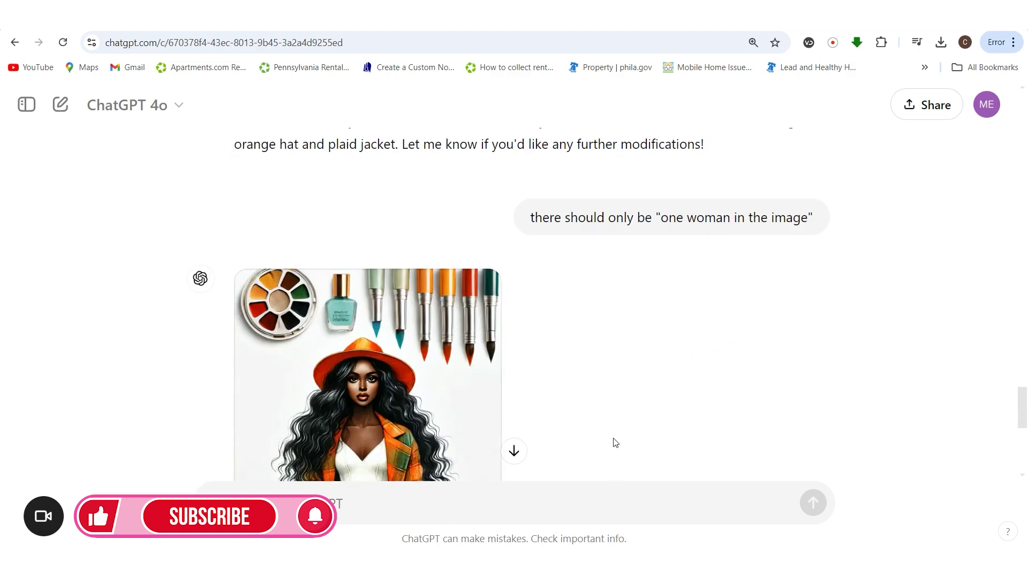
pyautogui.scroll(-3, 610, 430)
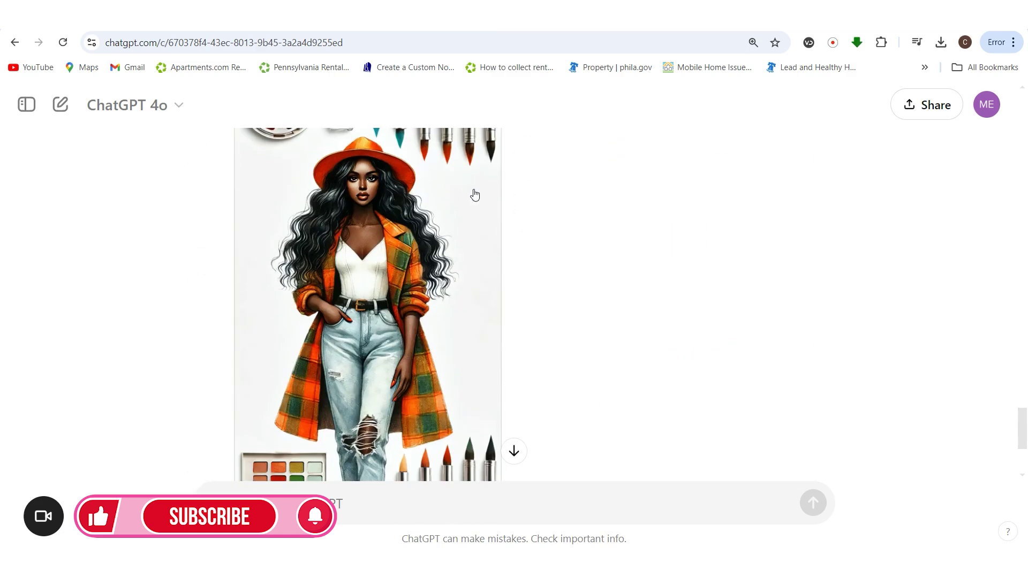
# Send the message "regenerate" to request a new version of the single-woman illustration
pyautogui.scroll(-3, 525, 402)
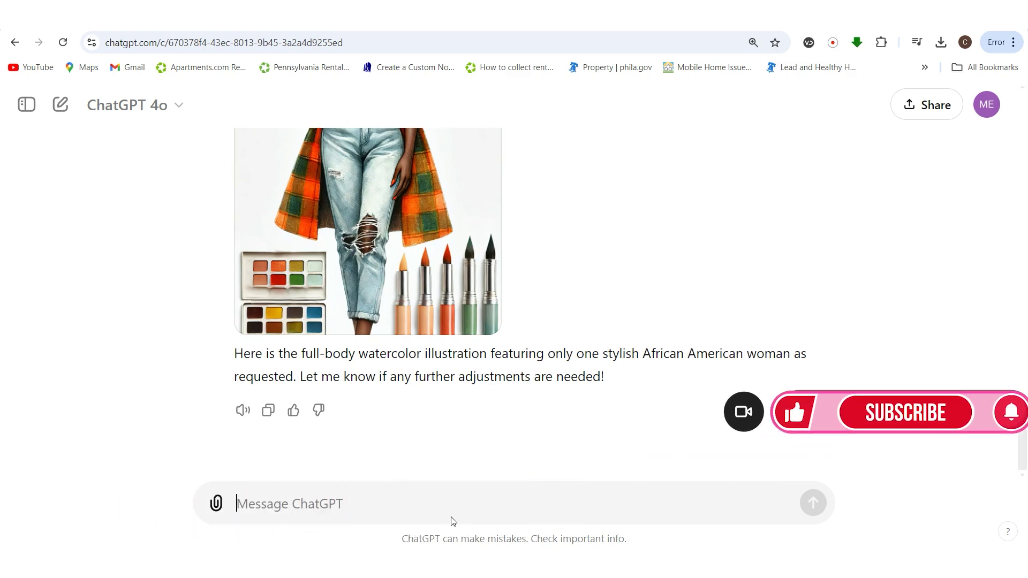
pyautogui.write('regee')
pyautogui.press('BackSpace')
pyautogui.write('nerate')
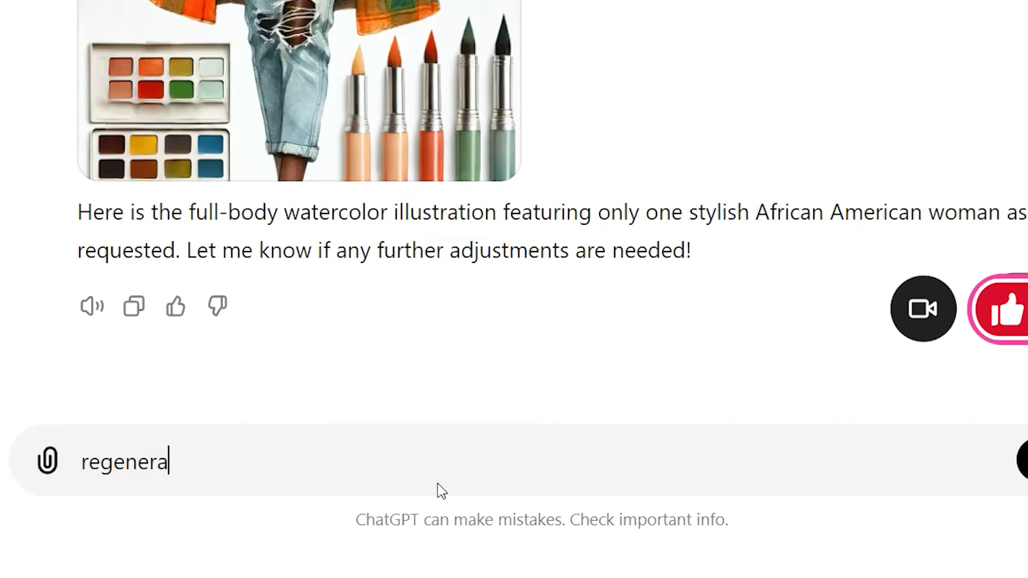
pyautogui.press('Return')
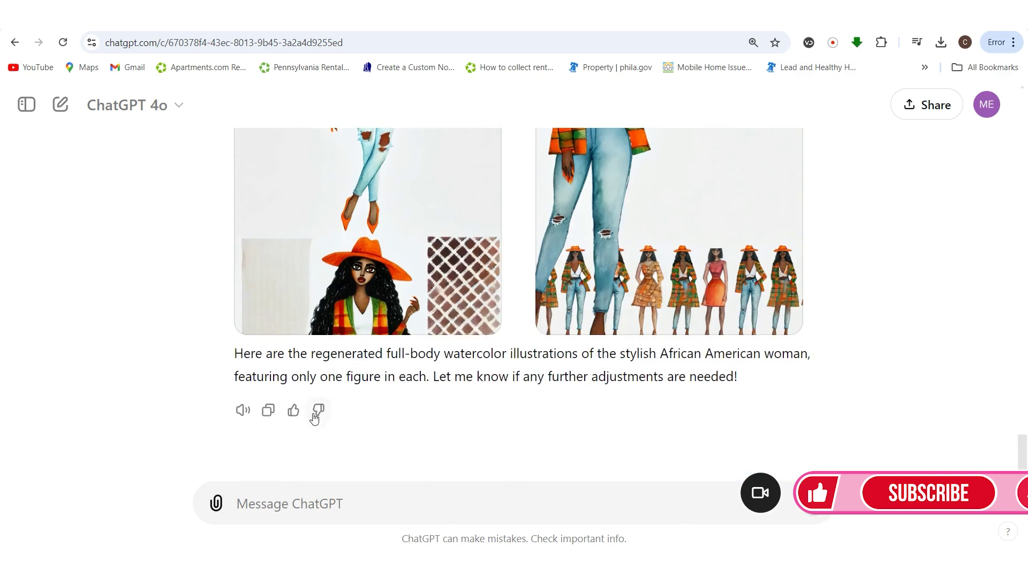
# Rate the regenerated pair of images as bad with the reason "Don't like the style" and send "regenerate" again
pyautogui.click(316, 413)
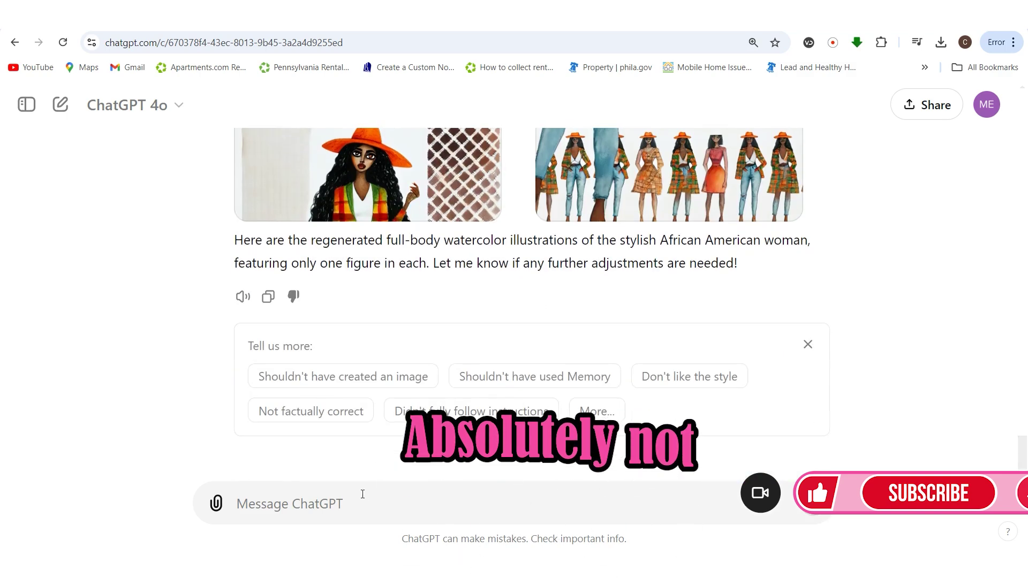
pyautogui.click(672, 378)
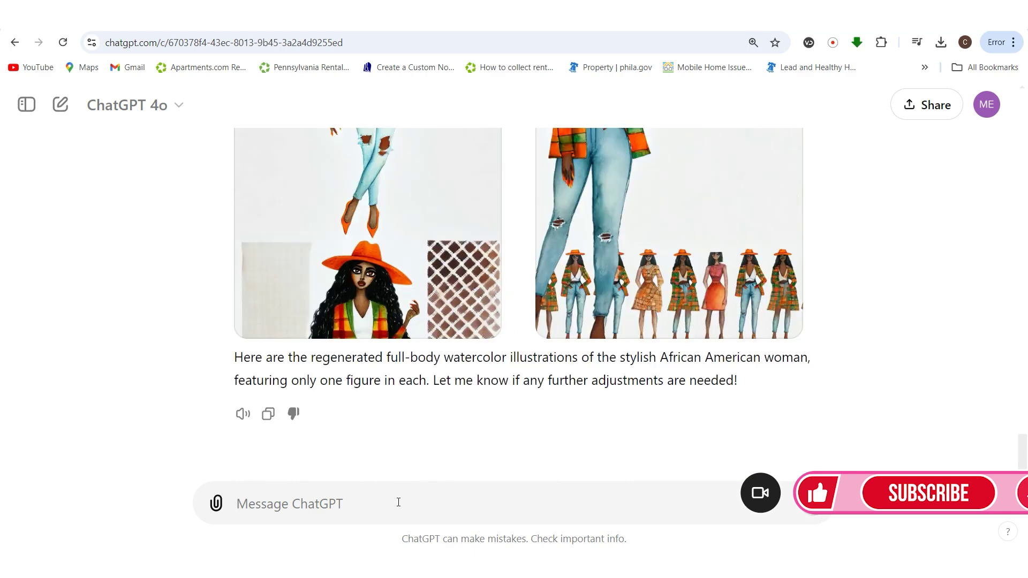
pyautogui.write('regenerate')
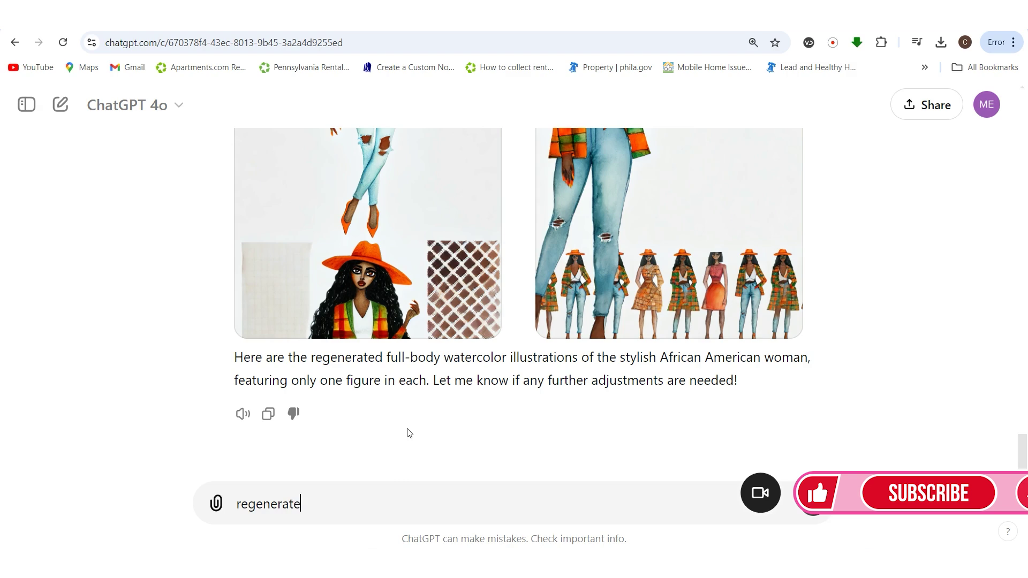
pyautogui.press('Return')
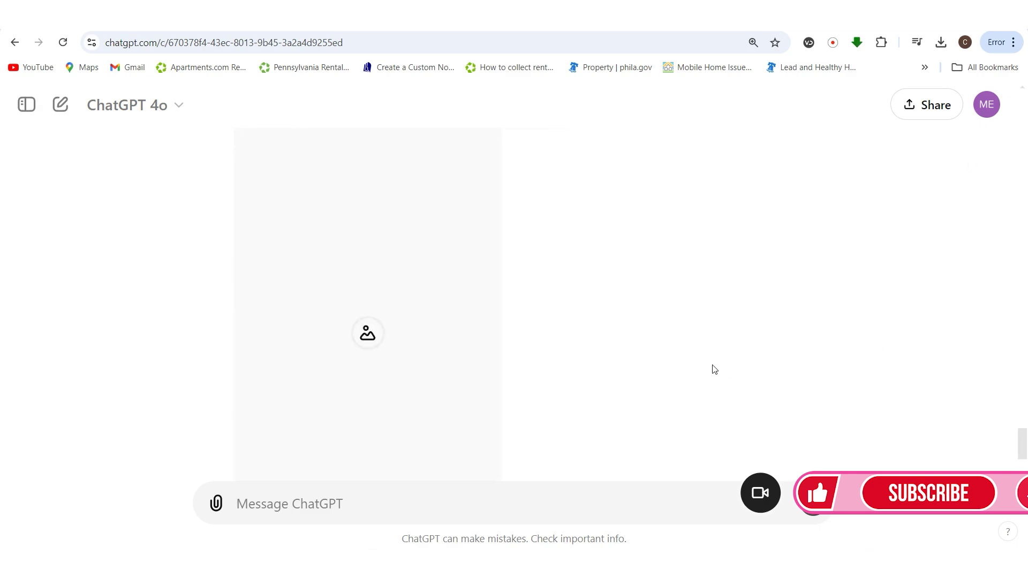
# Review the new image and send the correction: there should only be "one woman in the image"
pyautogui.scroll(4, 712, 366)
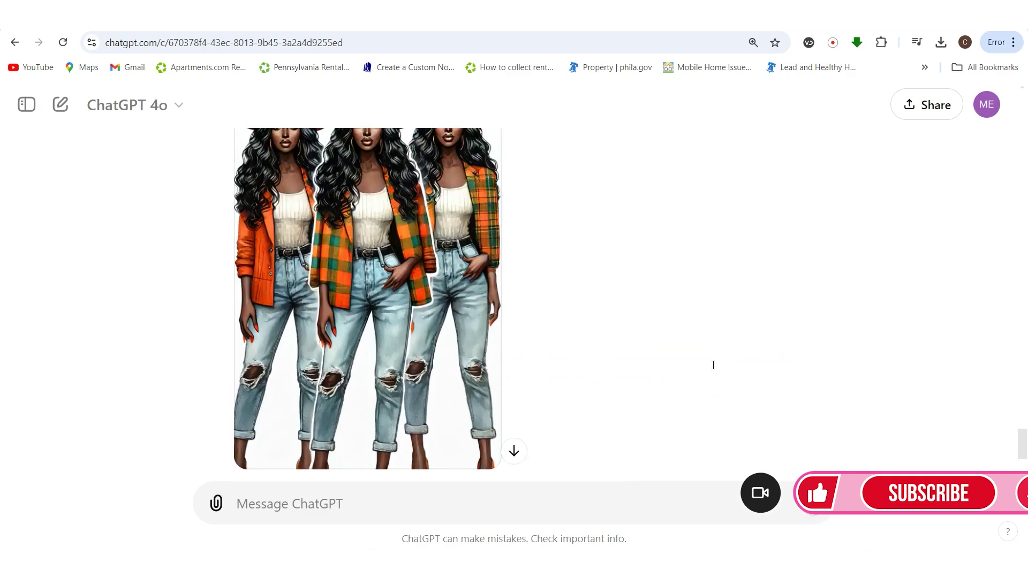
pyautogui.scroll(-1, 491, 386)
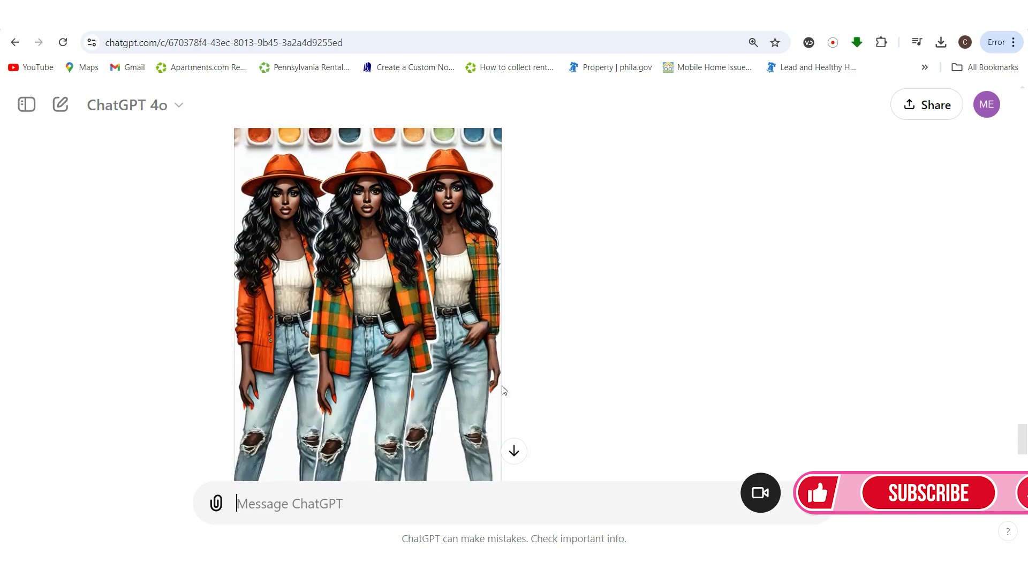
pyautogui.scroll(-4, 537, 383)
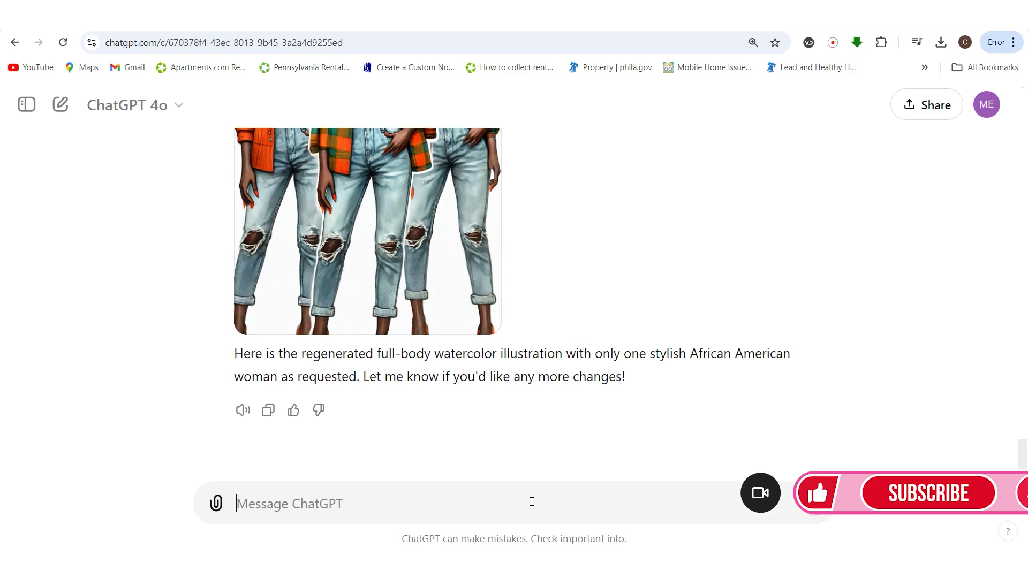
pyautogui.write('there should only be "one woman i')
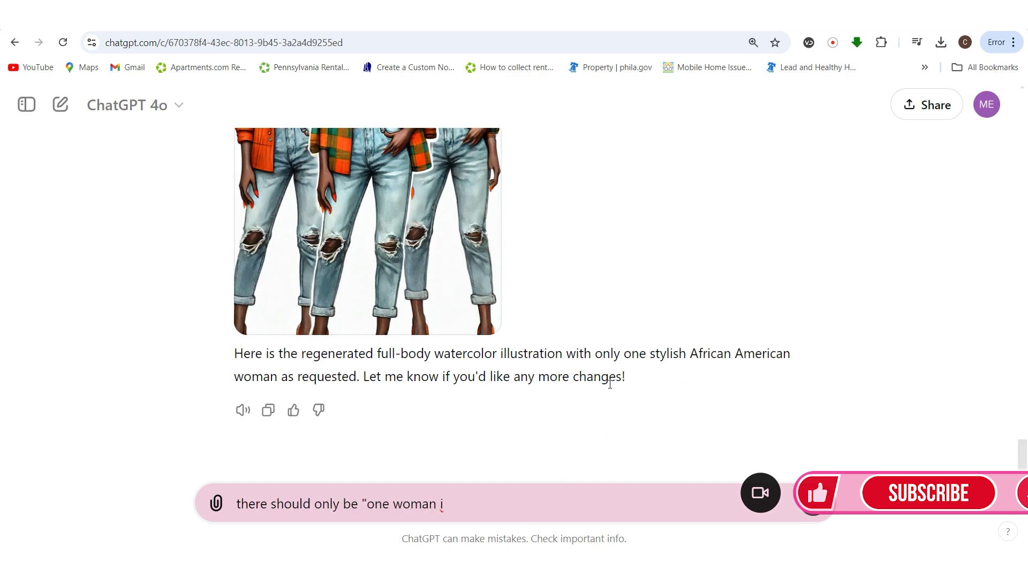
pyautogui.write('he image')
pyautogui.press('Return')
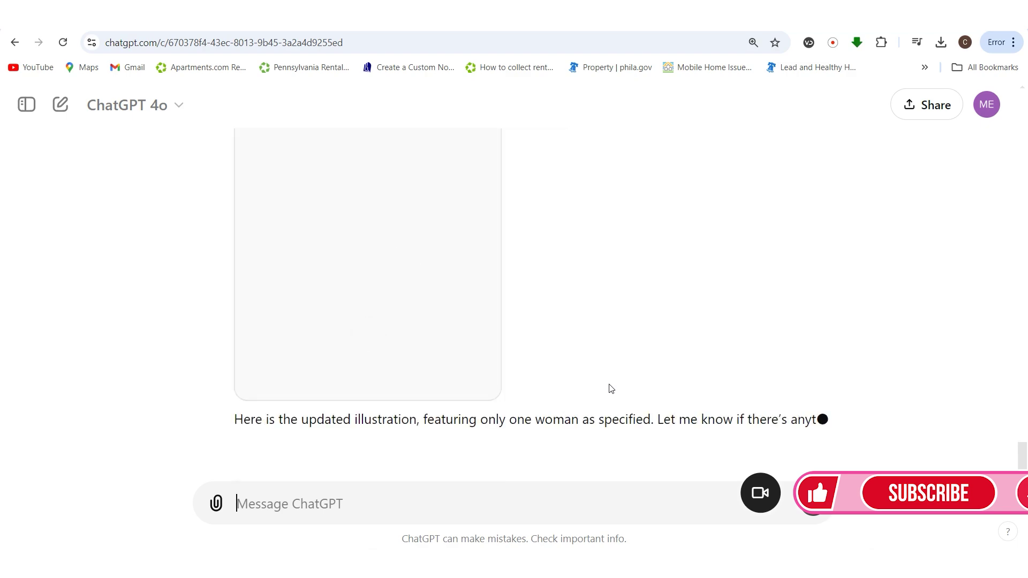
# Download the newly generated illustration of the single woman in the orange hat and plaid jacket, and dismiss the downloads list
pyautogui.scroll(5, 599, 386)
pyautogui.scroll(-2, 573, 389)
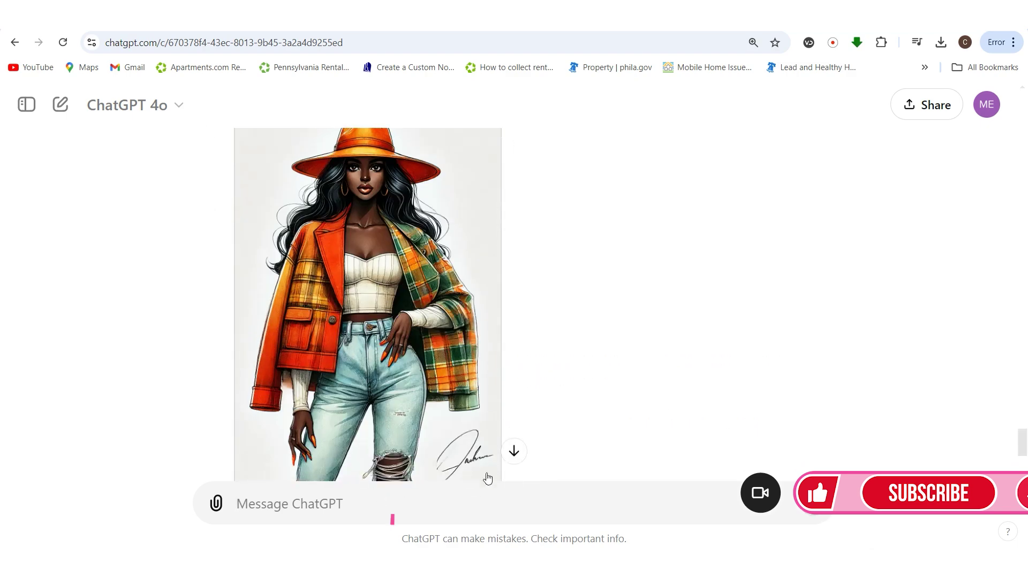
pyautogui.scroll(1, 389, 356)
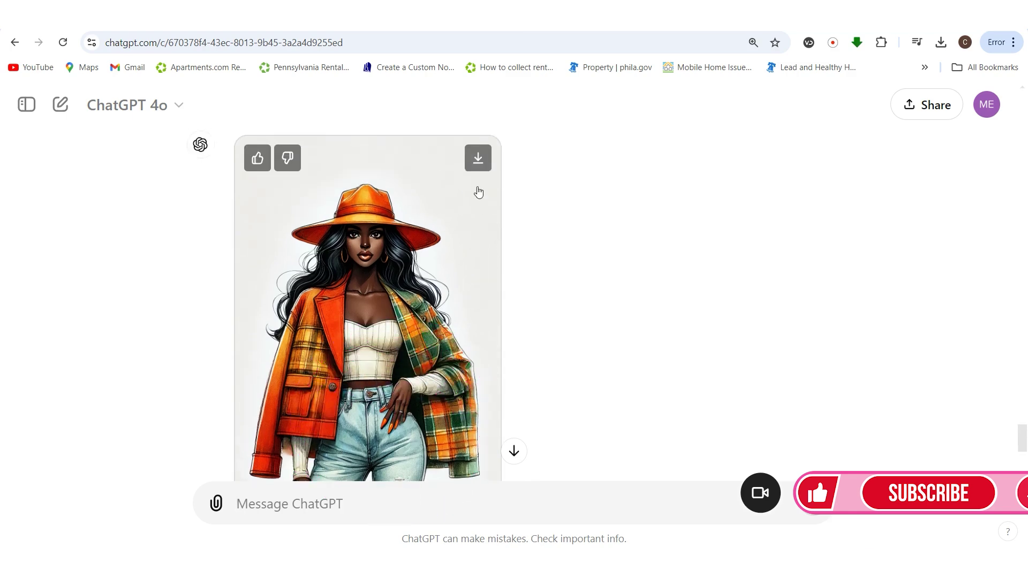
pyautogui.click(478, 158)
pyautogui.scroll(-1, 356, 396)
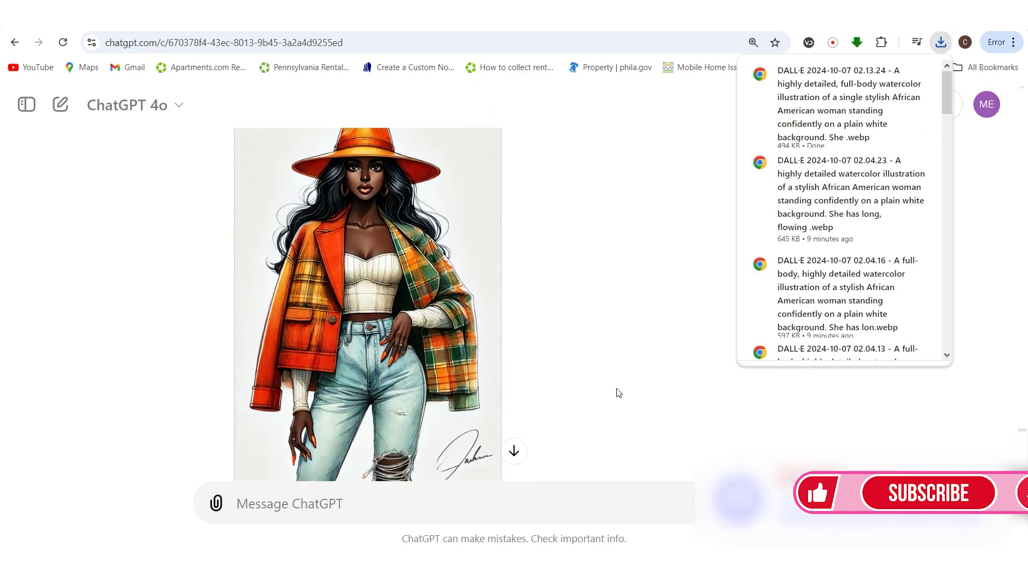
pyautogui.click(606, 400)
pyautogui.scroll(-1, 562, 452)
pyautogui.scroll(2, 562, 452)
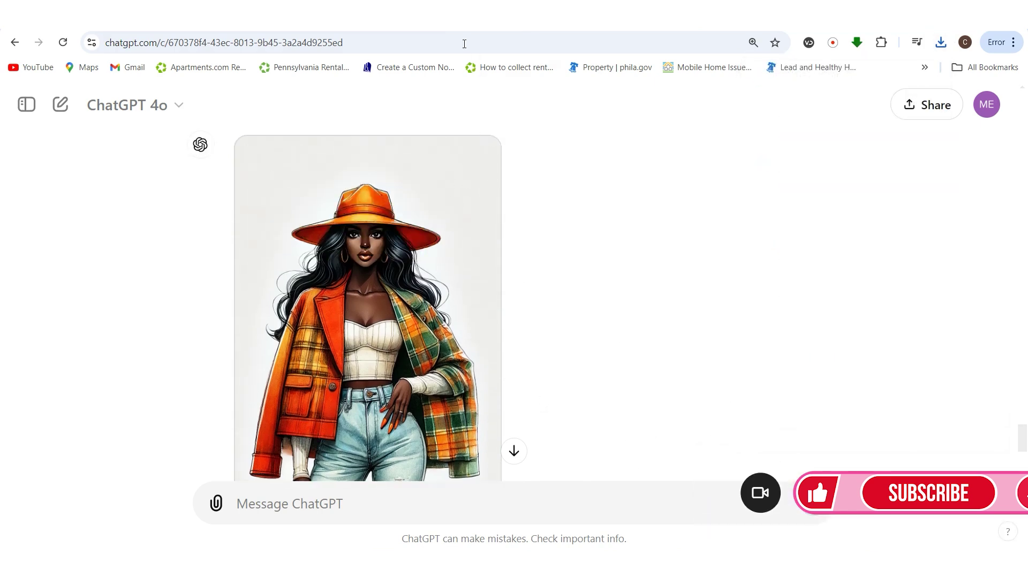
# Switch from ChatGPT to the "Higuen Elegant Serif" design in Canva
pyautogui.click(455, 28)
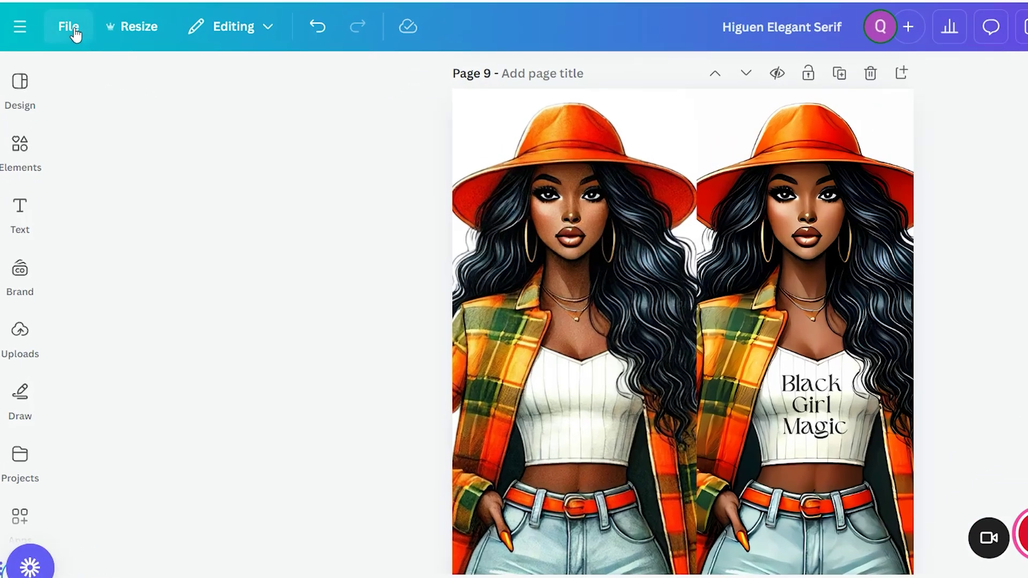
pyautogui.click(67, 103)
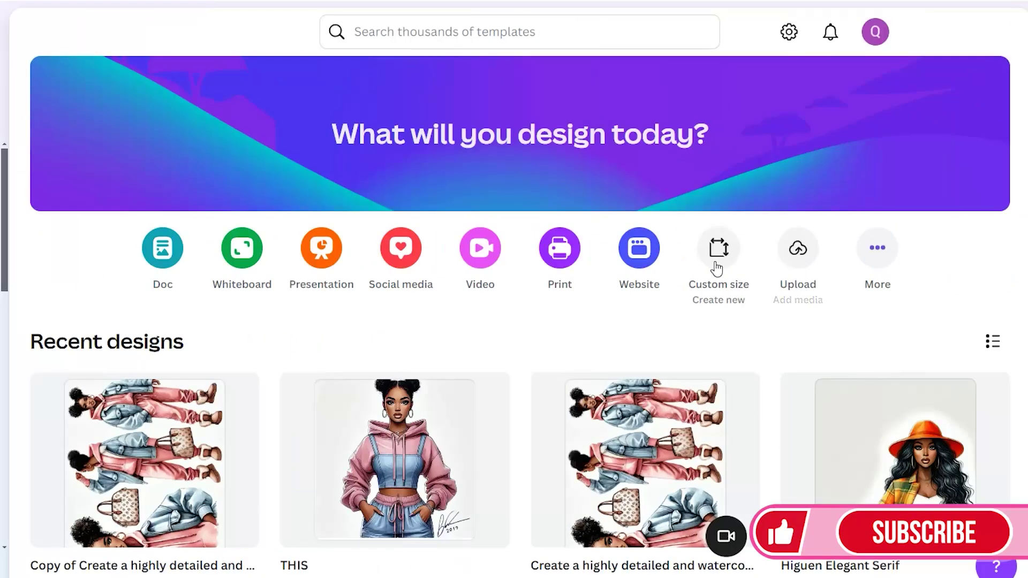
pyautogui.click(979, 271)
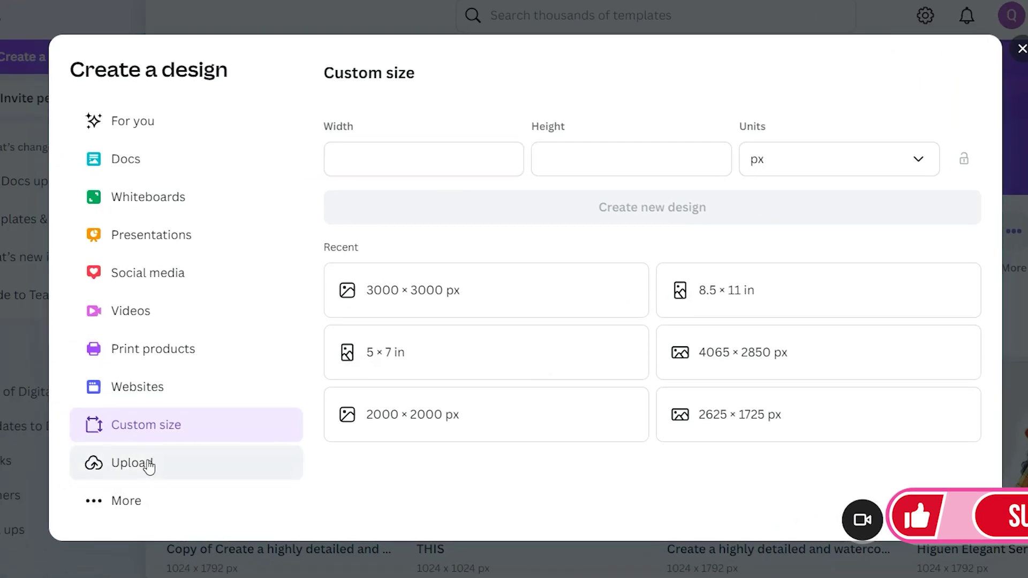
pyautogui.click(148, 467)
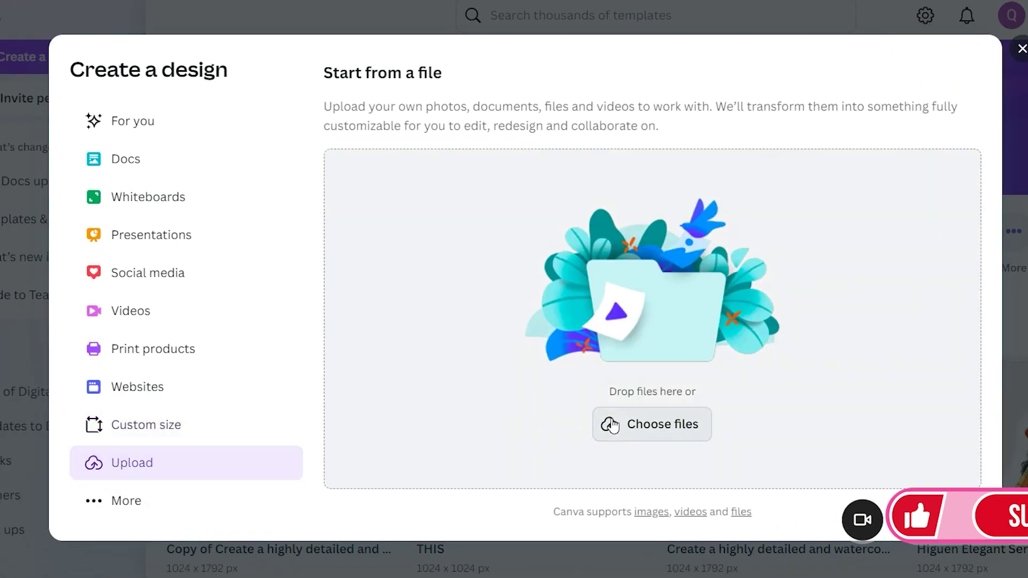
pyautogui.click(616, 424)
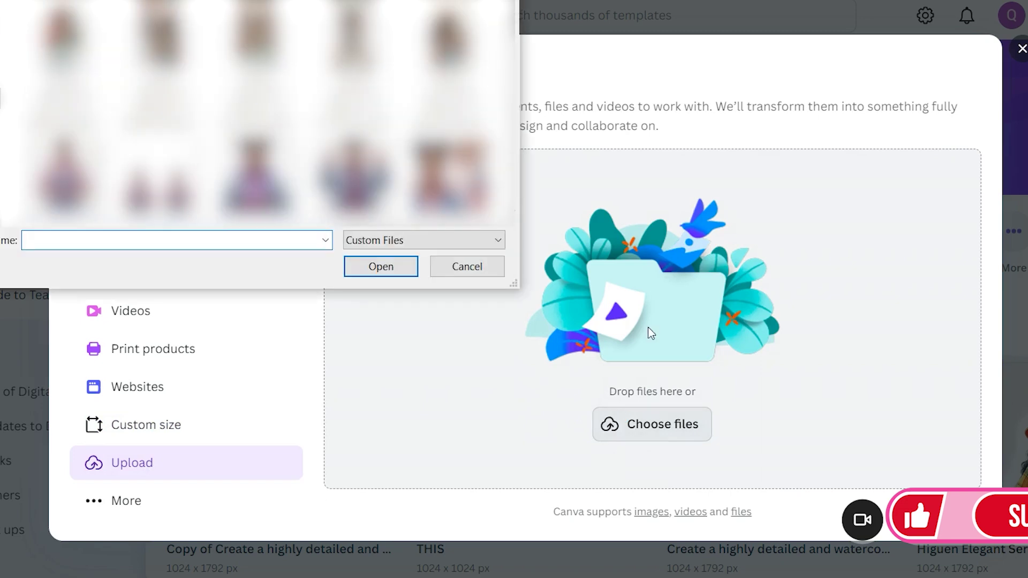
pyautogui.click(466, 272)
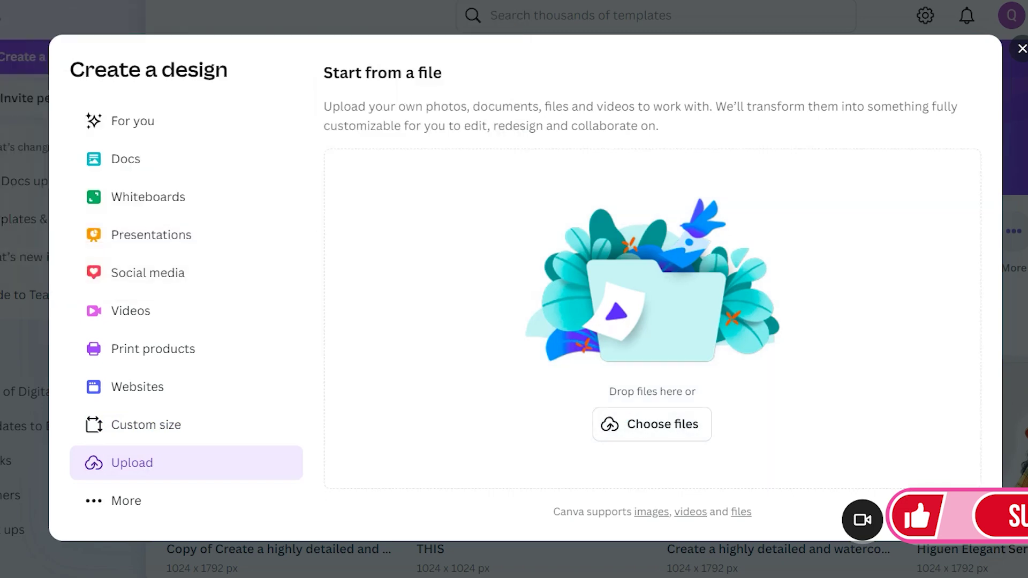
pyautogui.click(1020, 51)
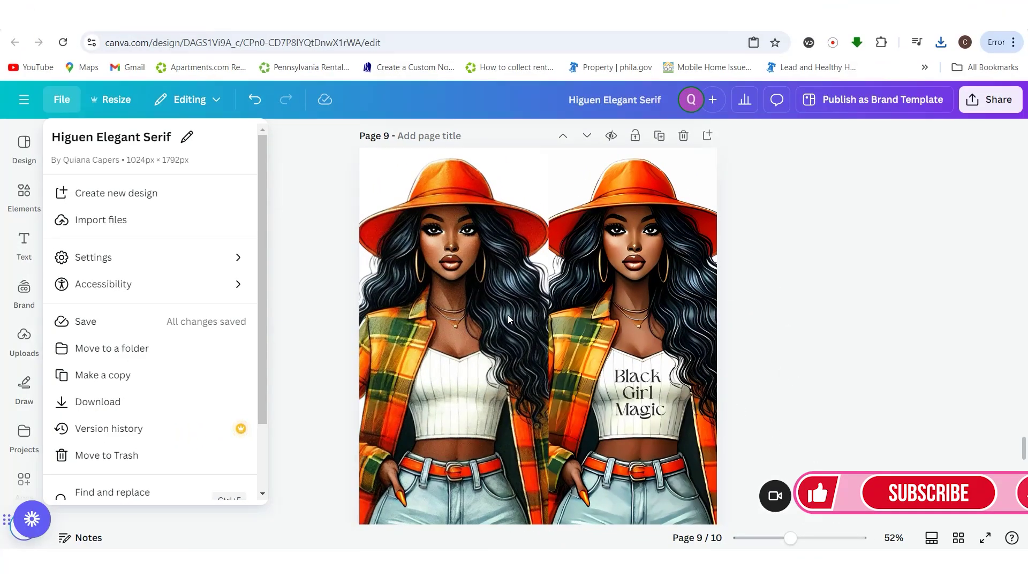
pyautogui.click(921, 345)
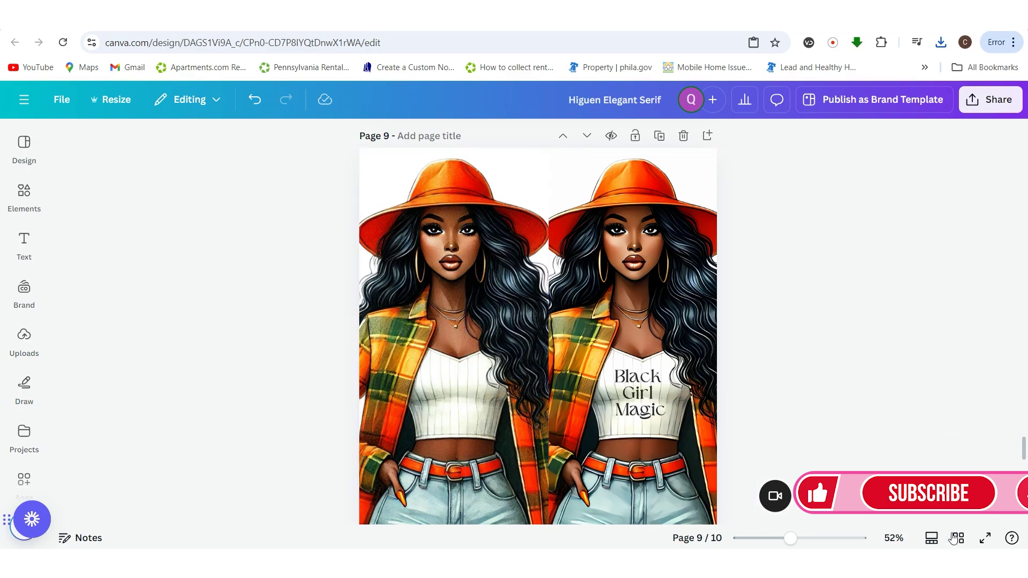
# Add a blank page directly after page 1 of the design
pyautogui.click(958, 538)
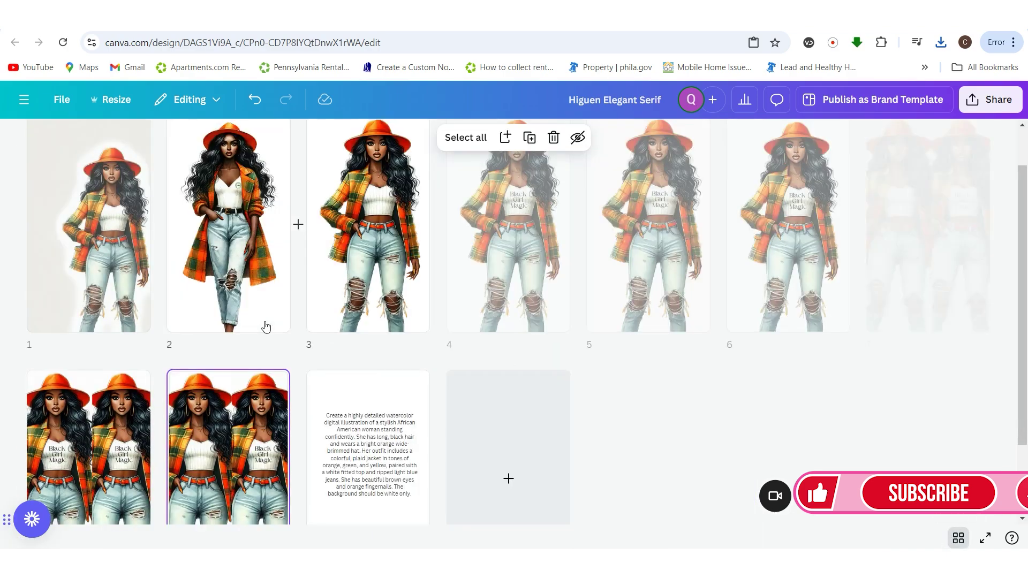
pyautogui.doubleClick(204, 282)
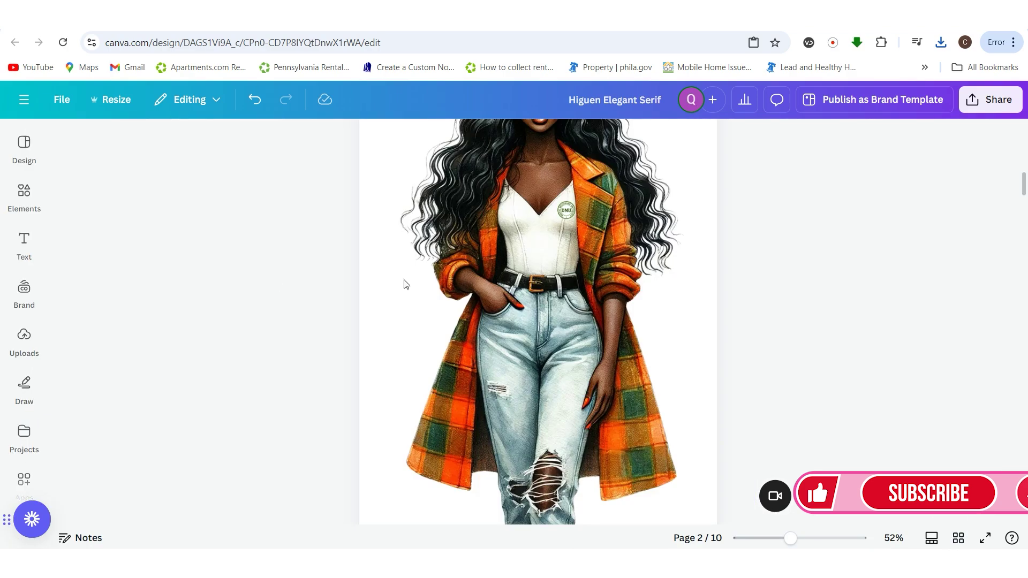
pyautogui.moveTo(790, 539); pyautogui.dragTo(779, 539)
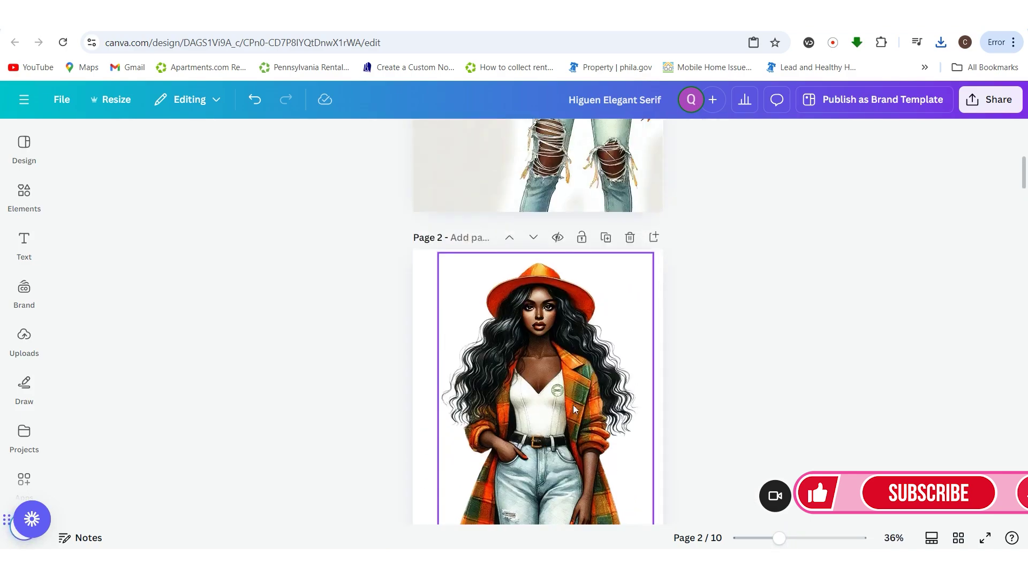
pyautogui.scroll(10, 644, 374)
pyautogui.click(654, 172)
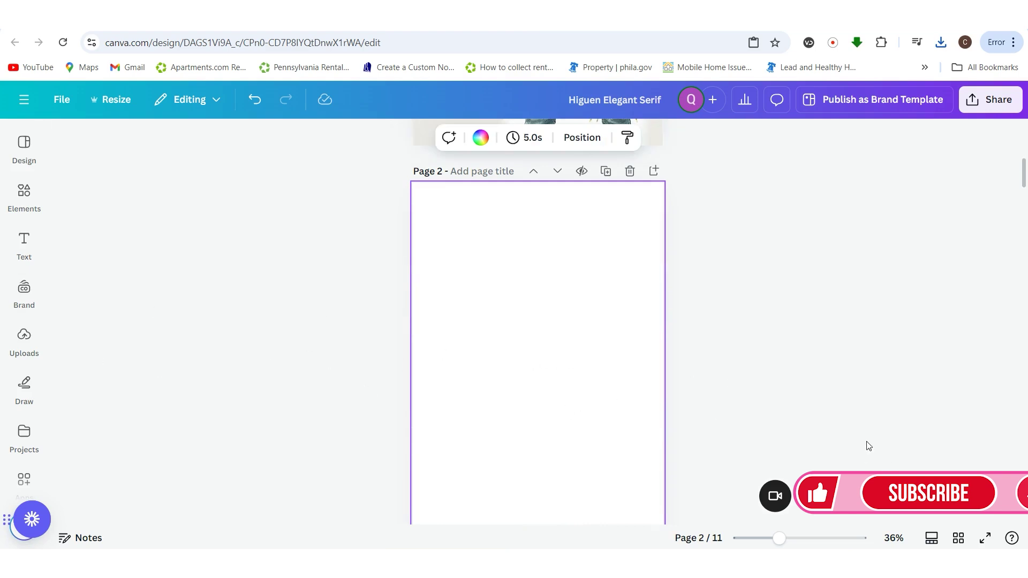
# Place the uploaded picture of the woman in a long plaid coat surrounded by paints and brushes on the blank page
pyautogui.click(24, 196)
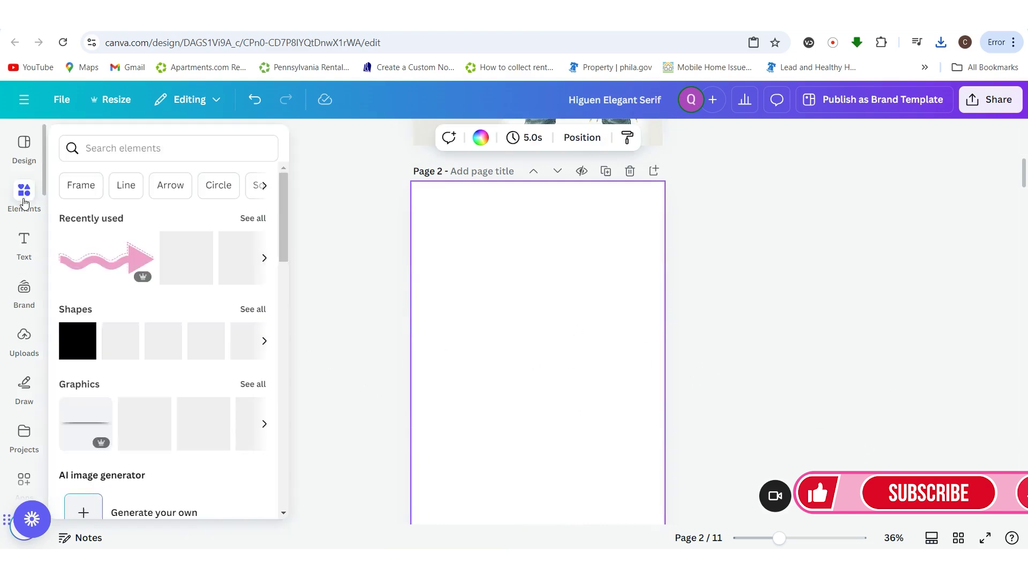
pyautogui.click(24, 337)
pyautogui.click(206, 321)
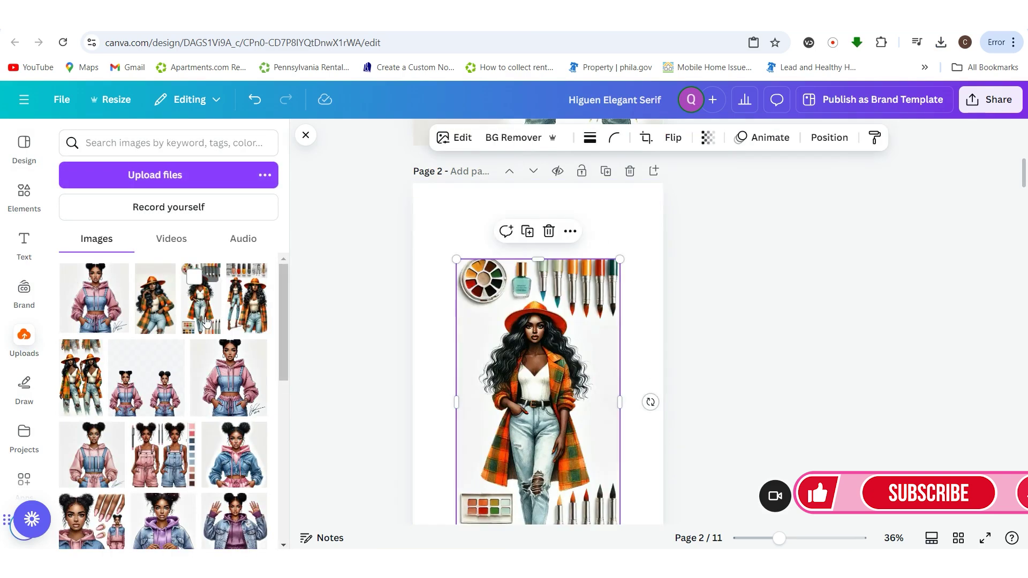
# Enlarge the placed picture from its lower-left and upper-right corners to fill more of page 2
pyautogui.scroll(-3, 207, 321)
pyautogui.scroll(-1, 409, 395)
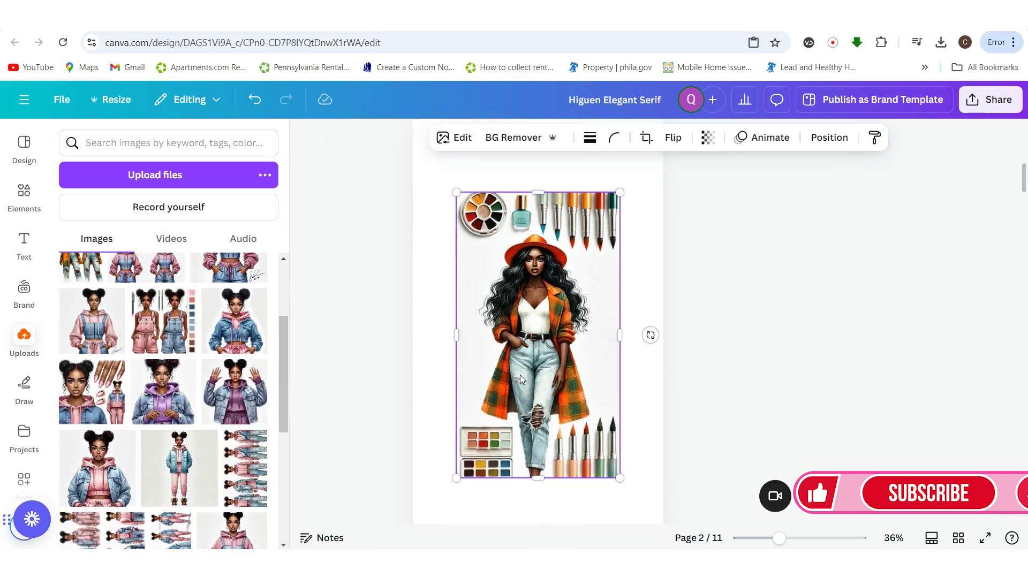
pyautogui.moveTo(455, 480); pyautogui.dragTo(440, 506)
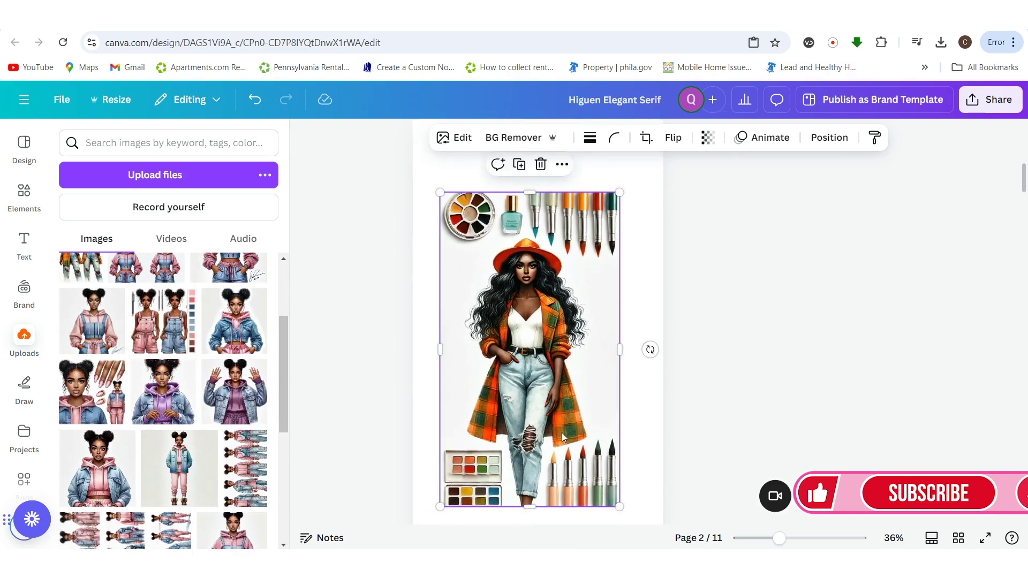
pyautogui.scroll(1, 441, 506)
pyautogui.moveTo(616, 259); pyautogui.dragTo(657, 193)
# Remove the picture's background and crop the empty area above the woman's hat
pyautogui.moveTo(783, 541)
pyautogui.mouseDown()
pyautogui.moveTo(793, 540)
pyautogui.moveTo(782, 540)
pyautogui.mouseUp()
pyautogui.click(508, 140)
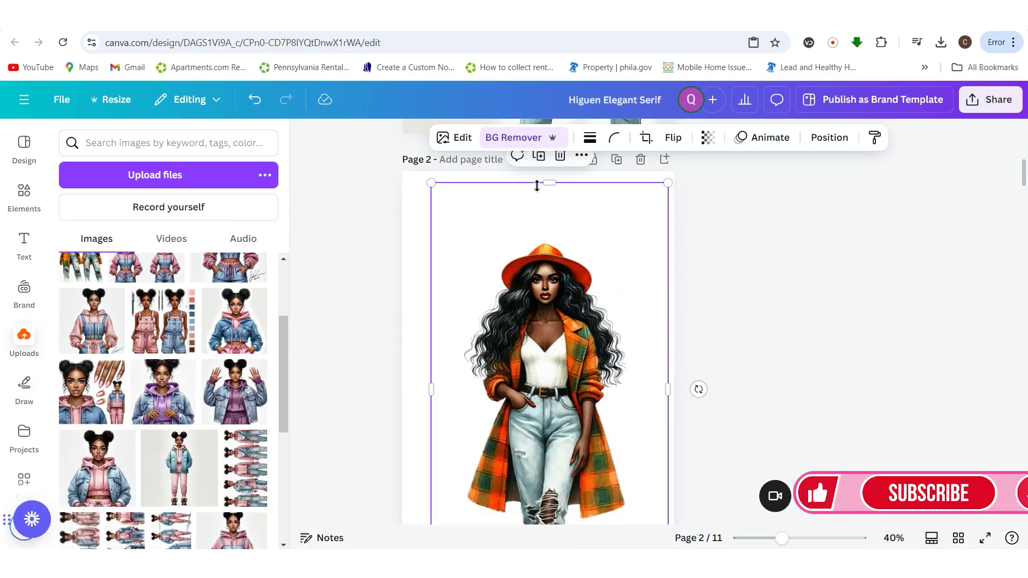
pyautogui.moveTo(551, 184); pyautogui.dragTo(552, 228)
# Enlarge the cut-out woman from her lower-left and upper-right corners until the picture frame extends past the page's right edge
pyautogui.scroll(-3, 884, 360)
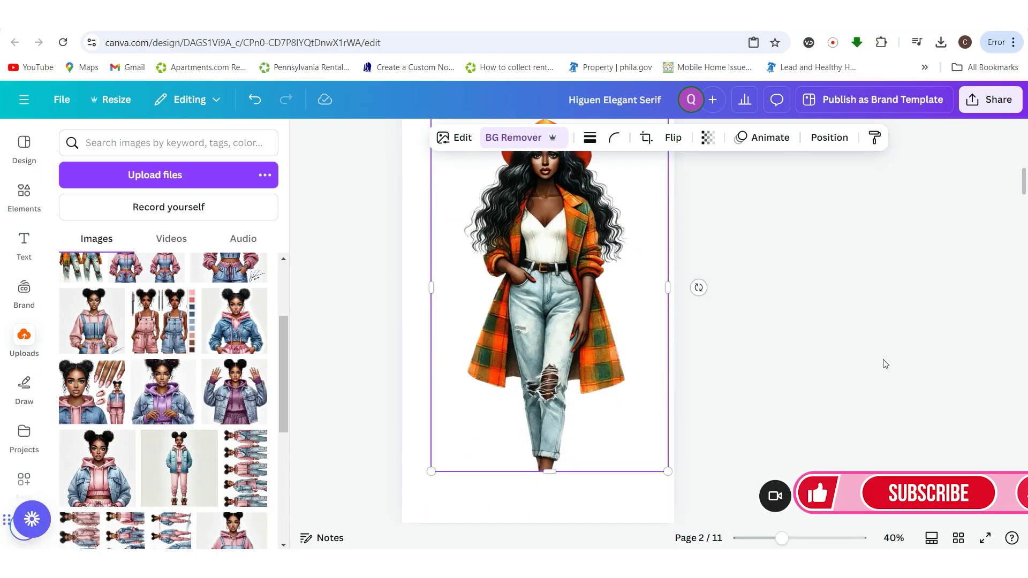
pyautogui.moveTo(430, 464); pyautogui.dragTo(406, 498)
pyautogui.scroll(3, 695, 349)
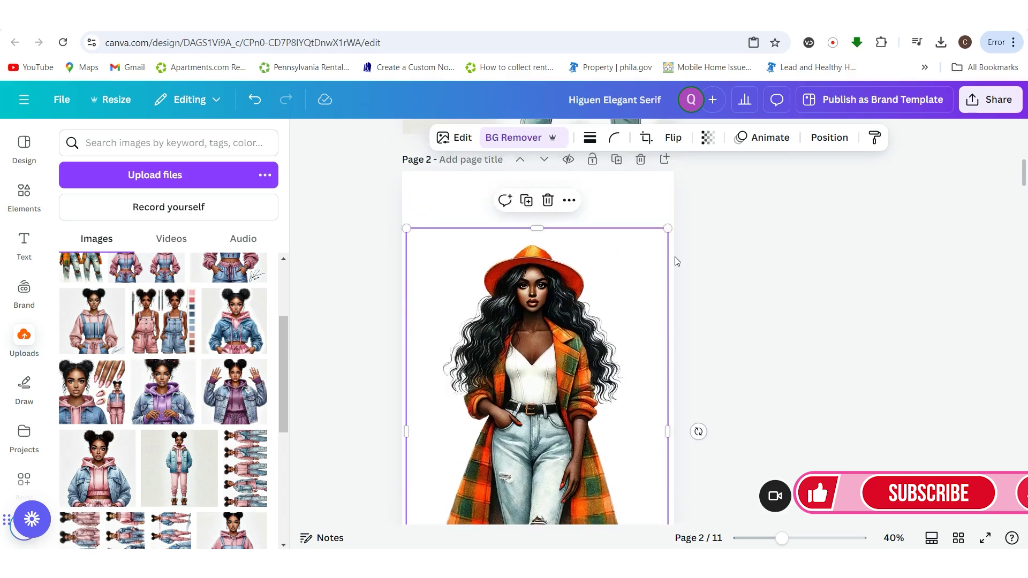
pyautogui.moveTo(666, 228); pyautogui.dragTo(702, 172)
pyautogui.scroll(-2, 696, 268)
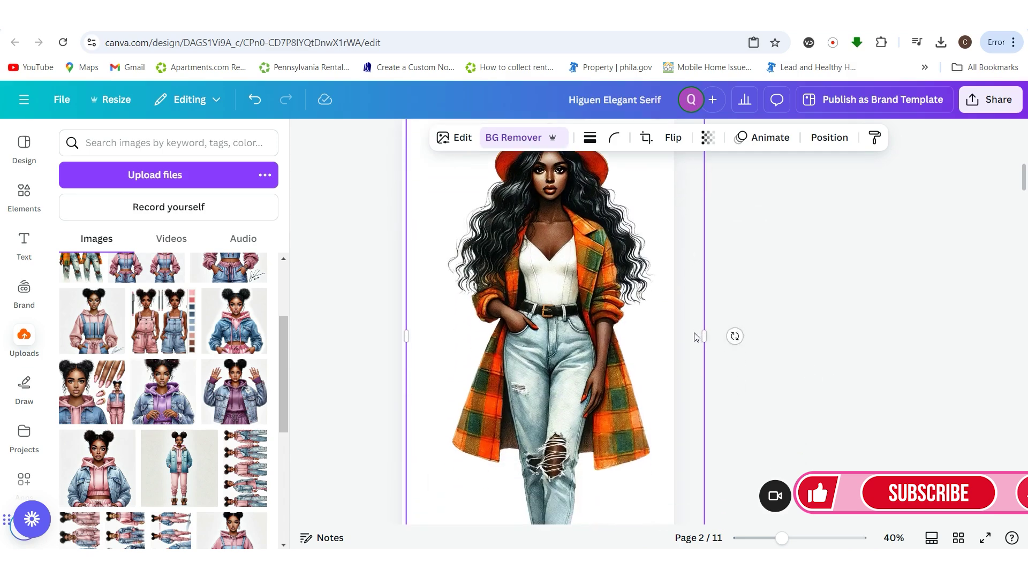
# Crop the empty margins on both sides of the woman and close the uploads list
pyautogui.moveTo(702, 332); pyautogui.dragTo(660, 335)
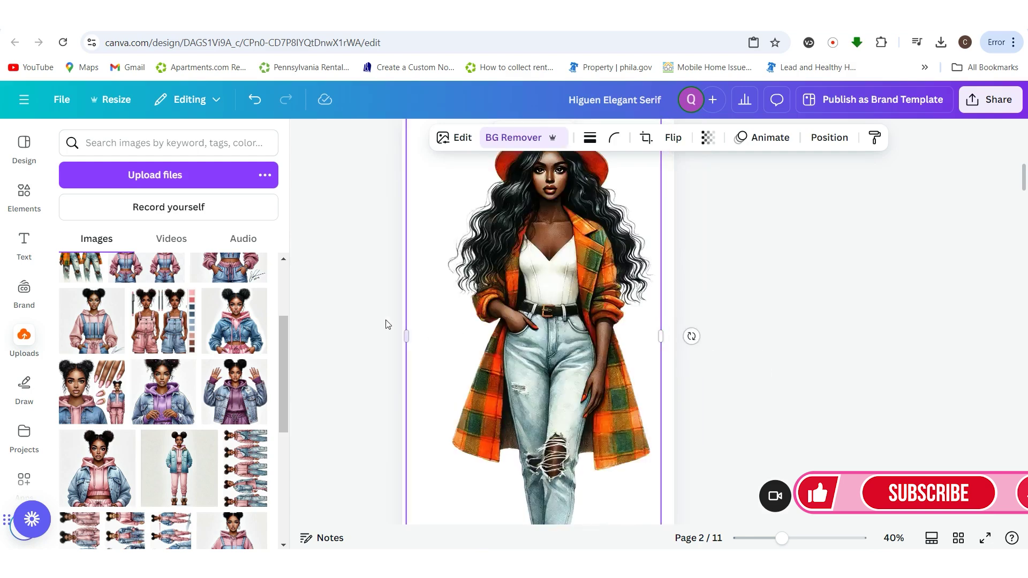
pyautogui.moveTo(407, 336); pyautogui.dragTo(425, 373)
pyautogui.click(302, 142)
# Crop the picture's top edge closer to the hat and enlarge the woman slightly up to the top of page 2
pyautogui.scroll(-1, 564, 406)
pyautogui.scroll(-3, 564, 406)
pyautogui.scroll(7, 577, 390)
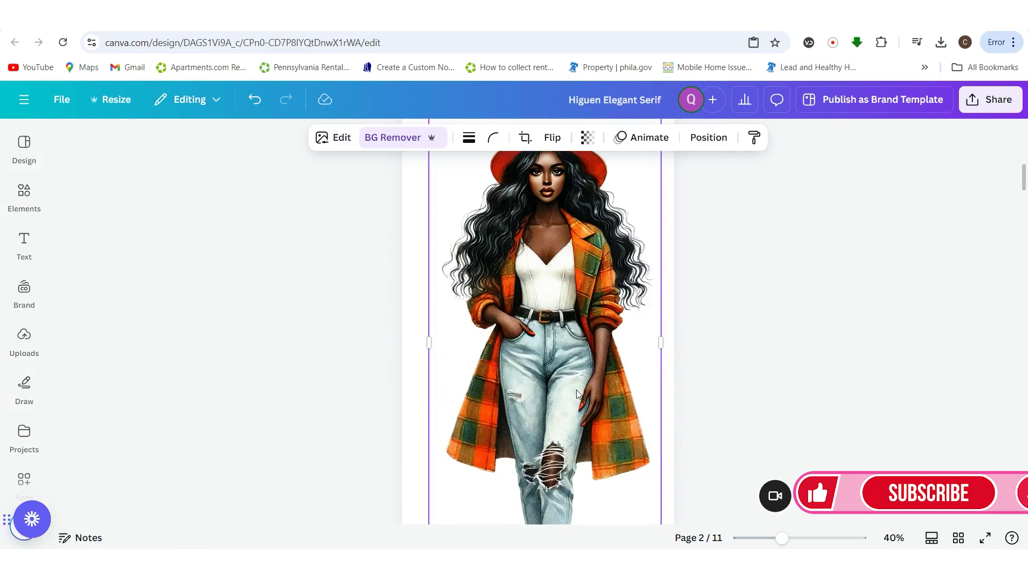
pyautogui.moveTo(555, 241); pyautogui.dragTo(556, 251)
pyautogui.moveTo(664, 247); pyautogui.dragTo(666, 238)
# Upload the illustration of the woman in the orange hat and short plaid jacket to the image library
pyautogui.click(16, 338)
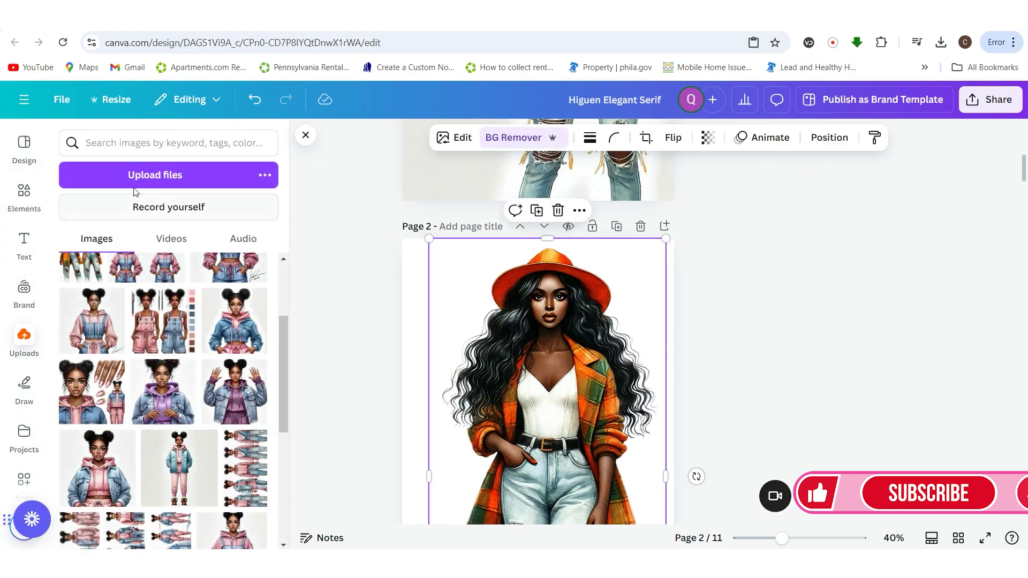
pyautogui.click(144, 172)
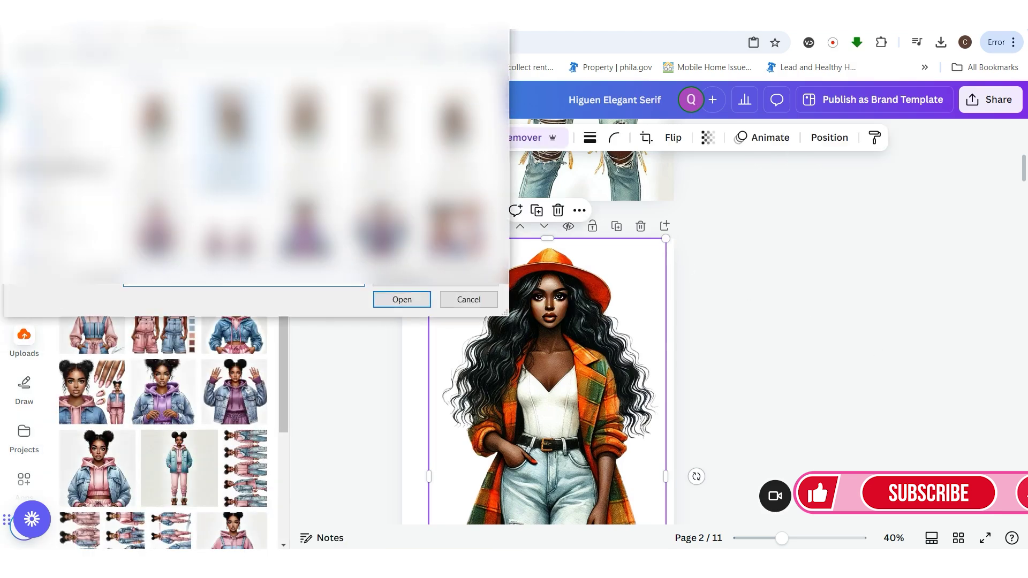
pyautogui.click(156, 136)
pyautogui.click(401, 300)
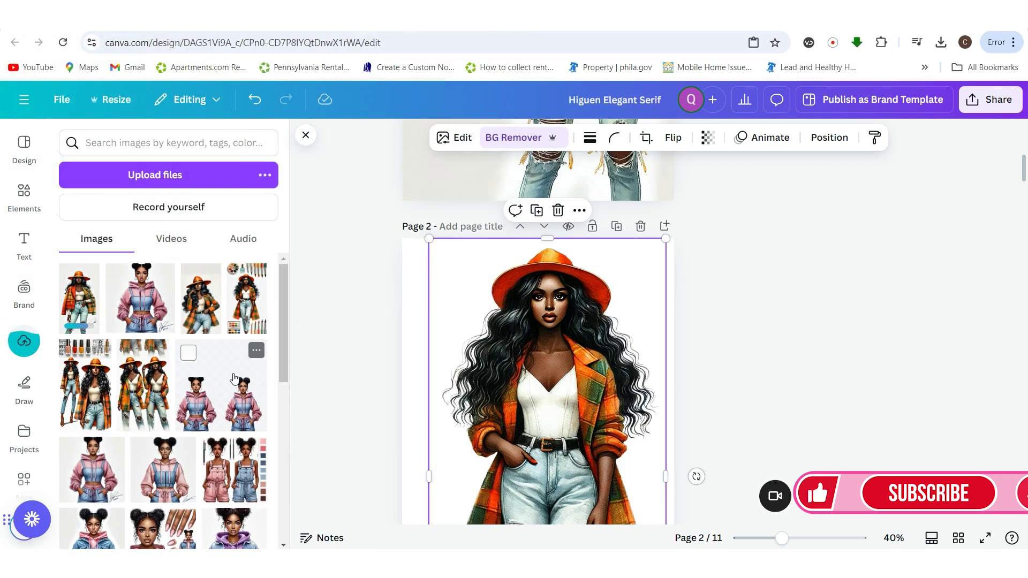
# Adjust the left crop edge of the woman picture on page 2 slightly and deselect it
pyautogui.scroll(-2, 710, 375)
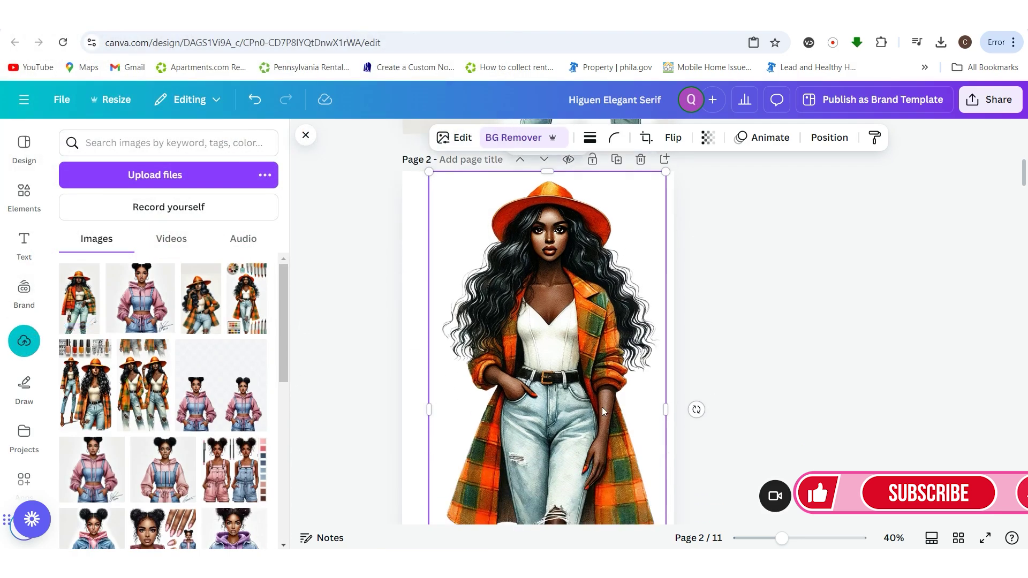
pyautogui.scroll(-2, 632, 400)
pyautogui.moveTo(426, 343); pyautogui.dragTo(432, 344)
pyautogui.click(792, 372)
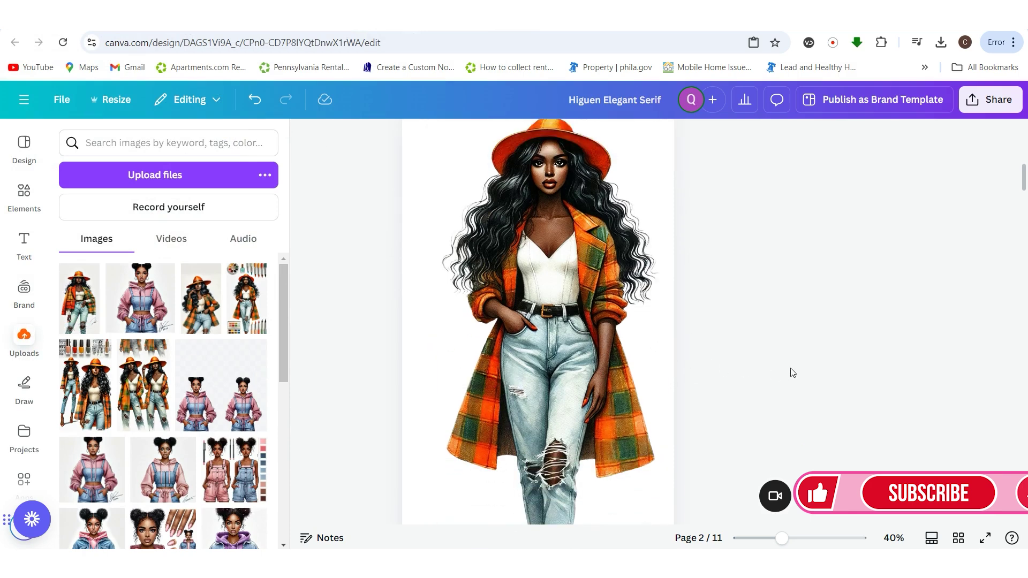
# Inspect the woman's face, hands and clothing on page 2 up close for flaws
pyautogui.scroll(-5, 766, 390)
pyautogui.scroll(5, 618, 388)
pyautogui.scroll(2, 669, 377)
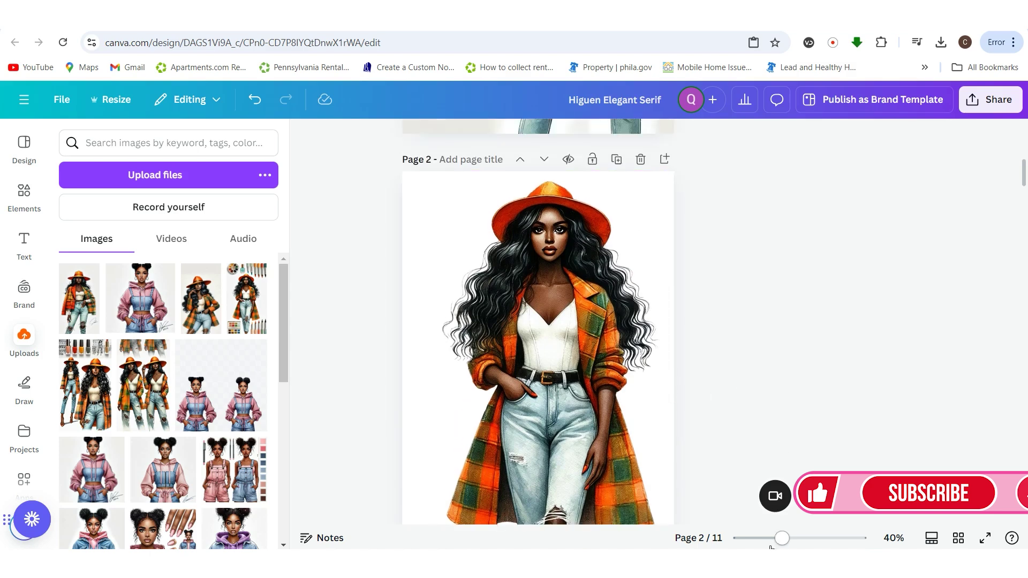
pyautogui.moveTo(781, 539); pyautogui.dragTo(805, 540)
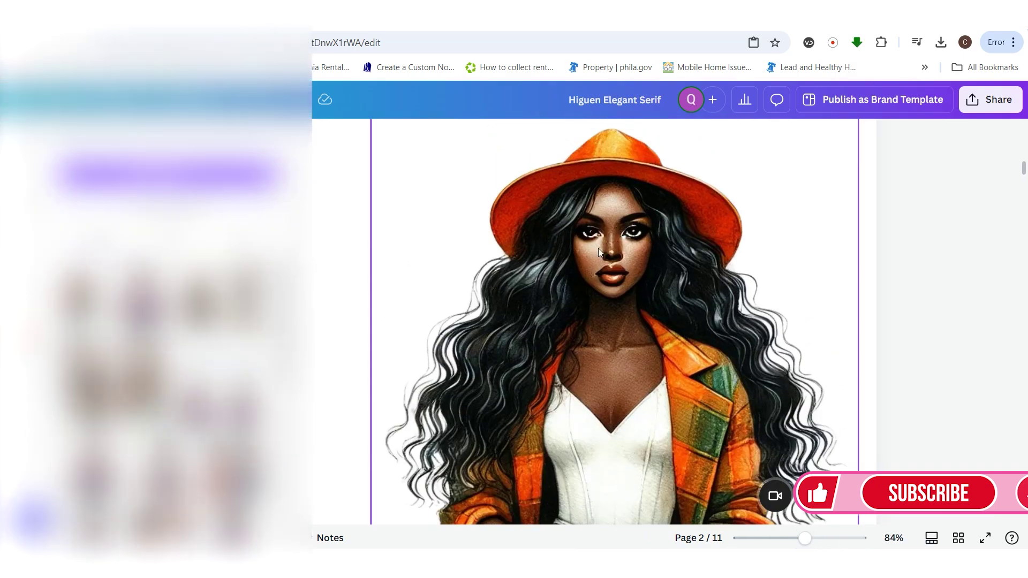
pyautogui.scroll(-5, 669, 259)
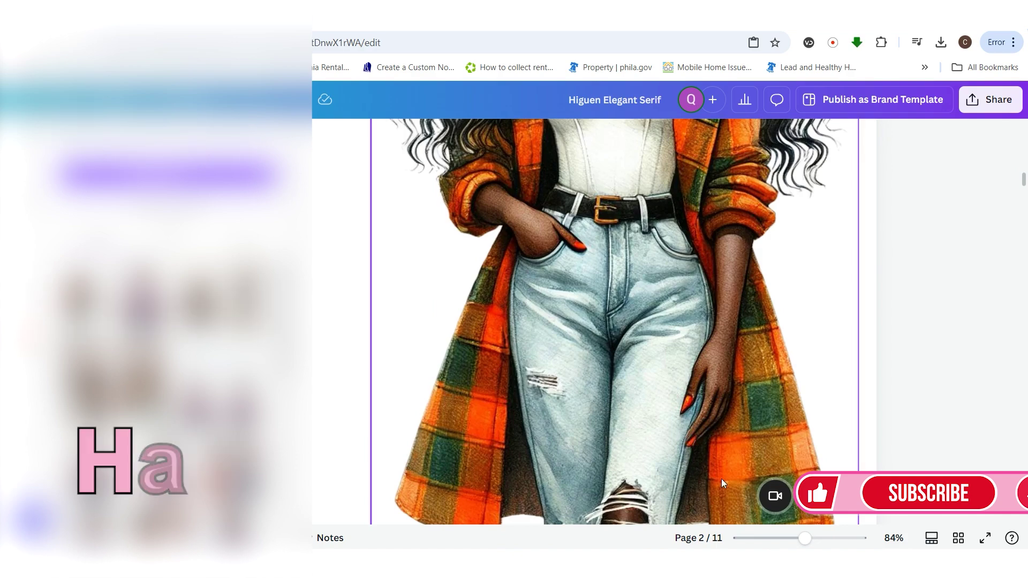
pyautogui.moveTo(805, 539); pyautogui.dragTo(792, 540)
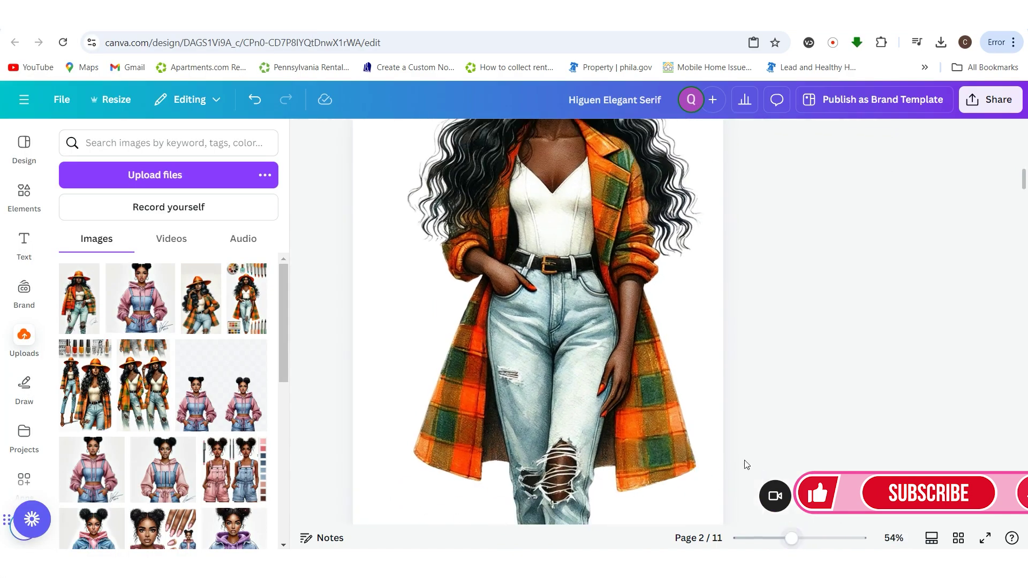
pyautogui.scroll(3, 481, 287)
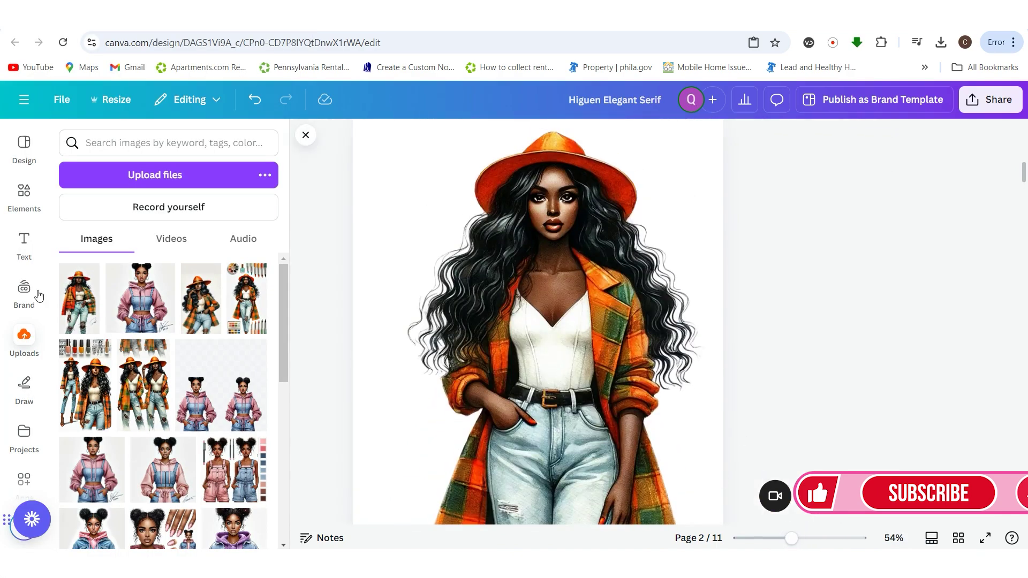
# Try the BrimstonCo. font combination on the woman's white top at a reduced size of about 40, and delete it
pyautogui.click(25, 246)
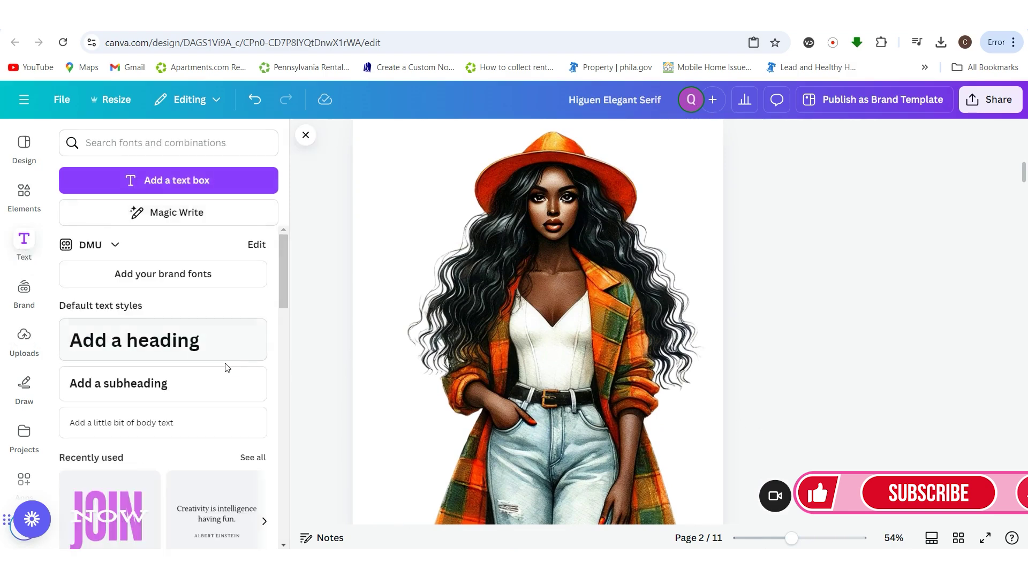
pyautogui.scroll(-6, 225, 367)
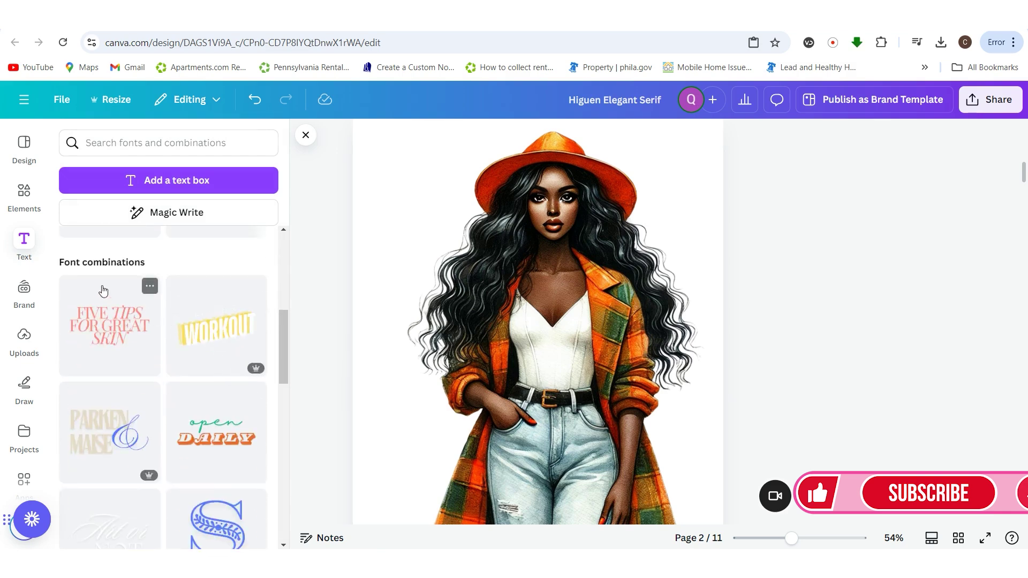
pyautogui.scroll(-3, 143, 487)
pyautogui.scroll(-5, 144, 488)
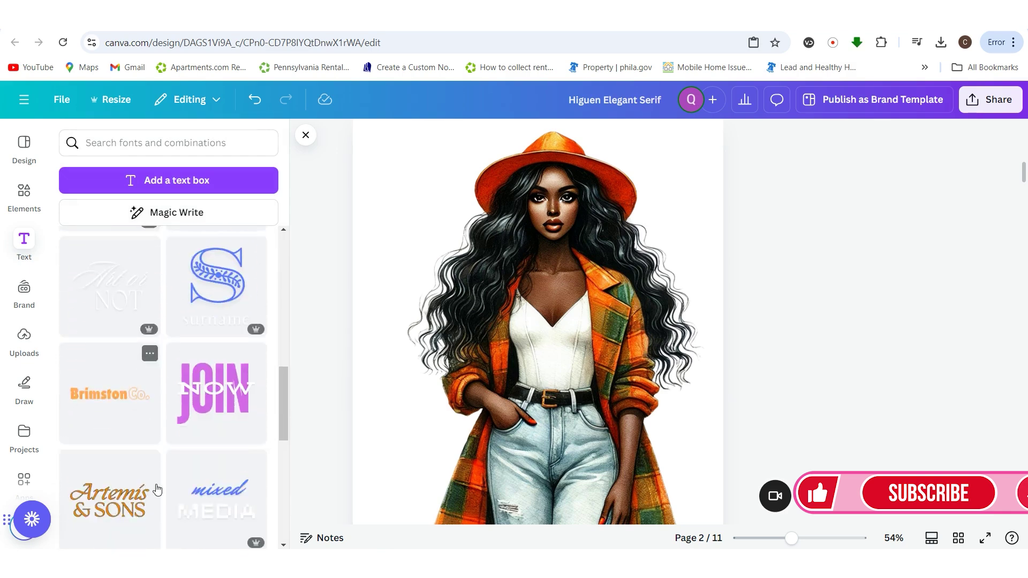
pyautogui.scroll(2, 154, 386)
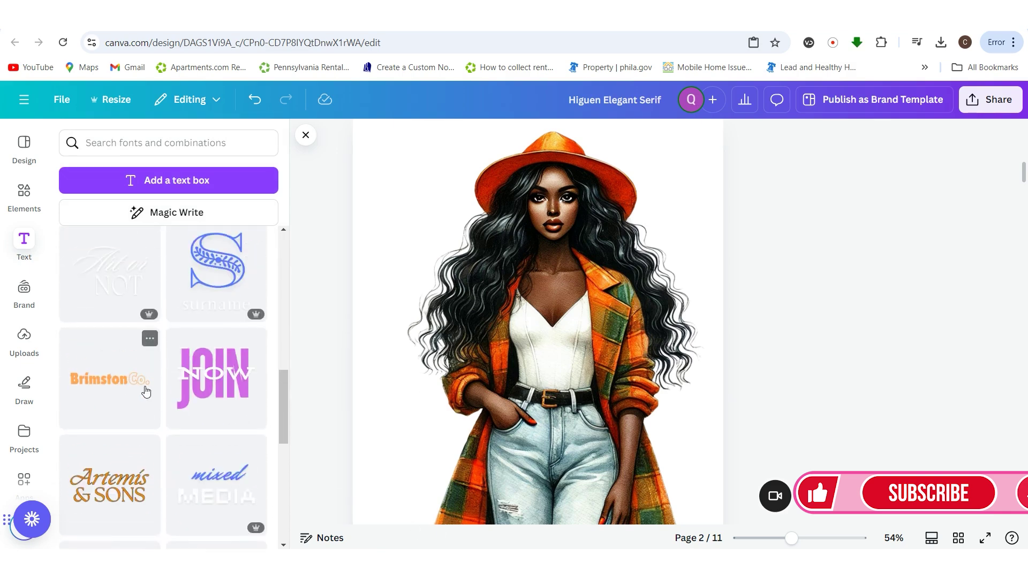
pyautogui.moveTo(95, 395); pyautogui.dragTo(533, 374)
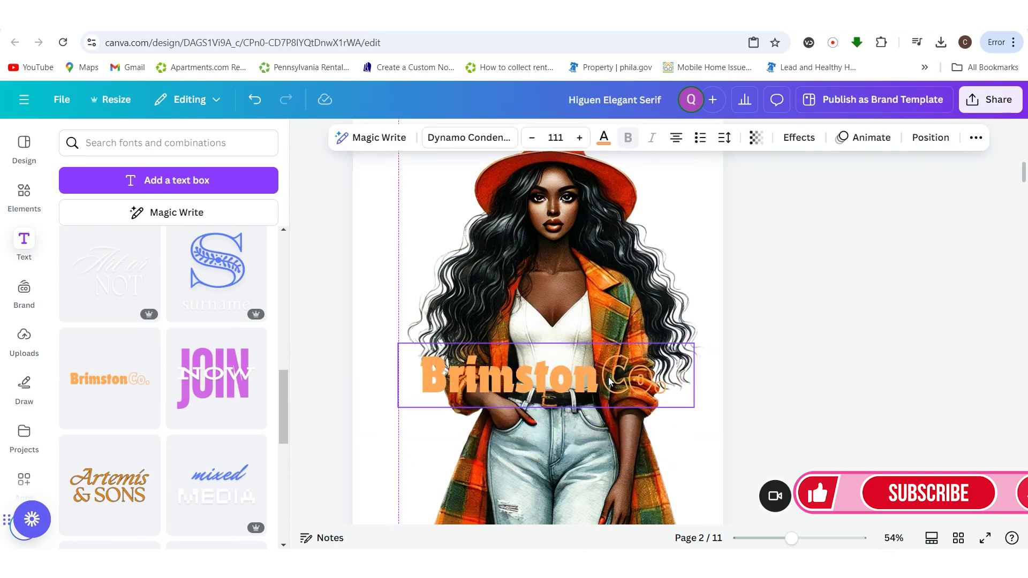
pyautogui.moveTo(694, 407); pyautogui.dragTo(505, 366)
pyautogui.moveTo(434, 359); pyautogui.dragTo(551, 361)
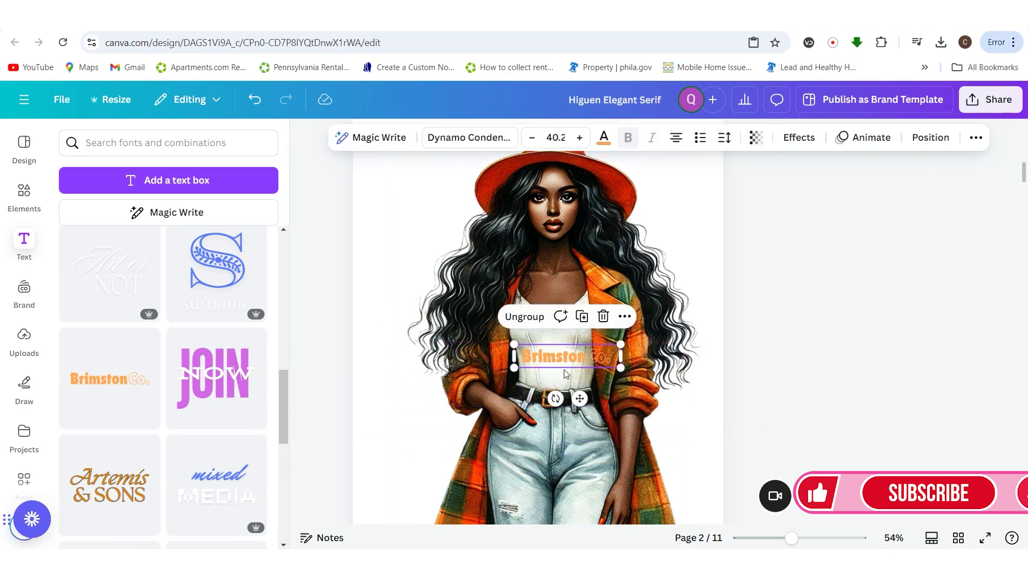
pyautogui.click(603, 317)
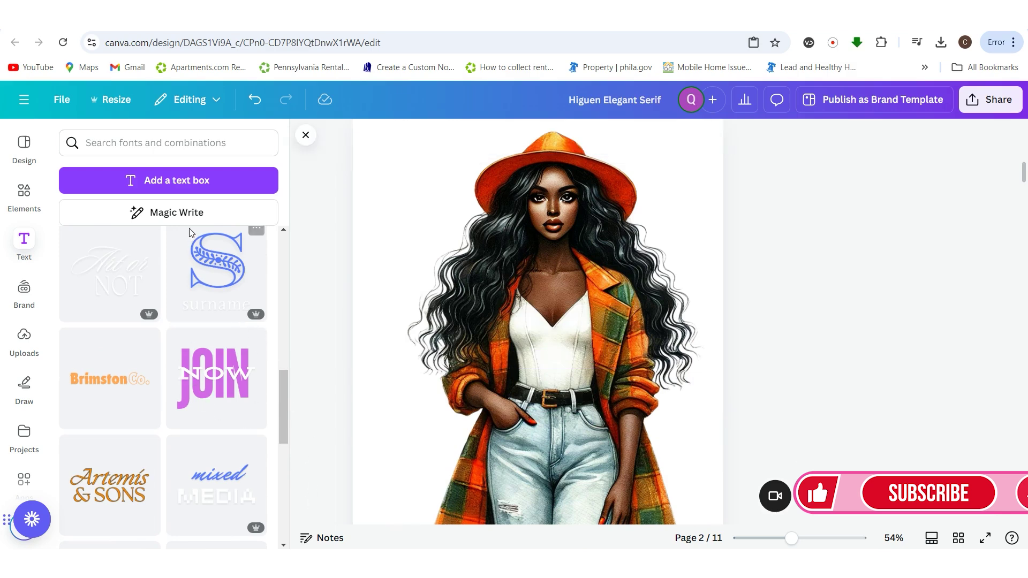
# Search the text fonts and combinations for "fancy"
pyautogui.click(174, 140)
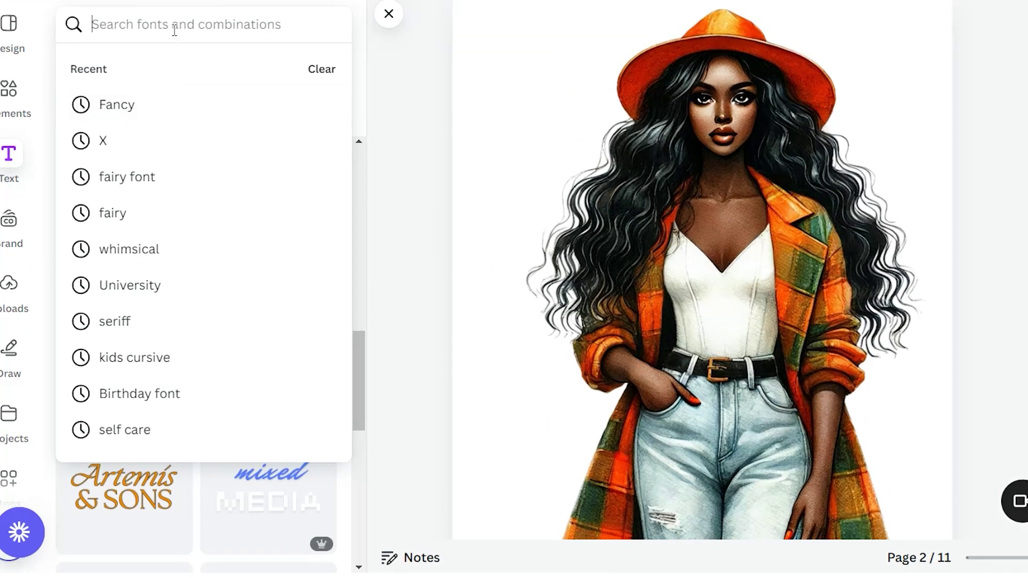
pyautogui.write('fancy')
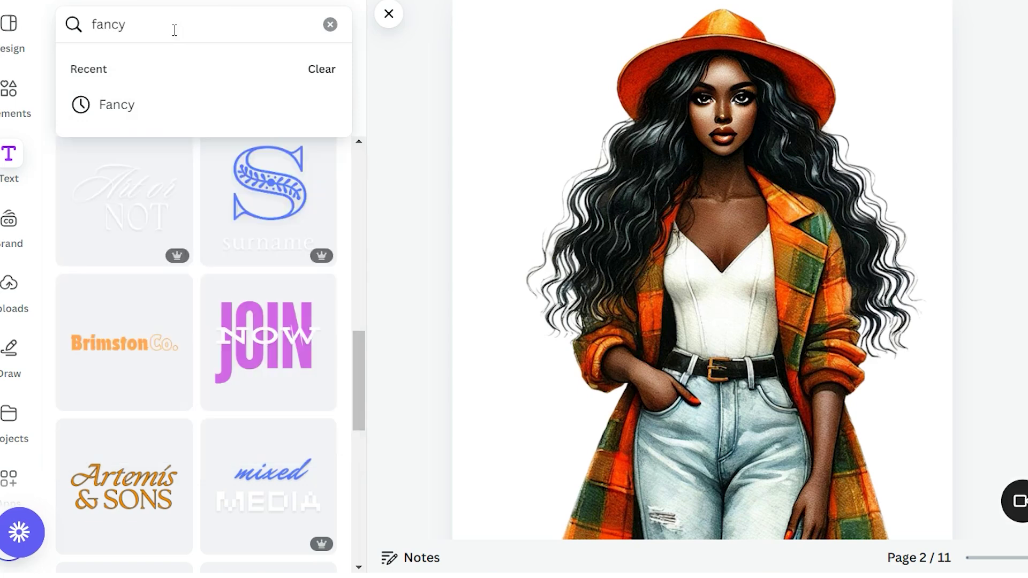
pyautogui.press('Return')
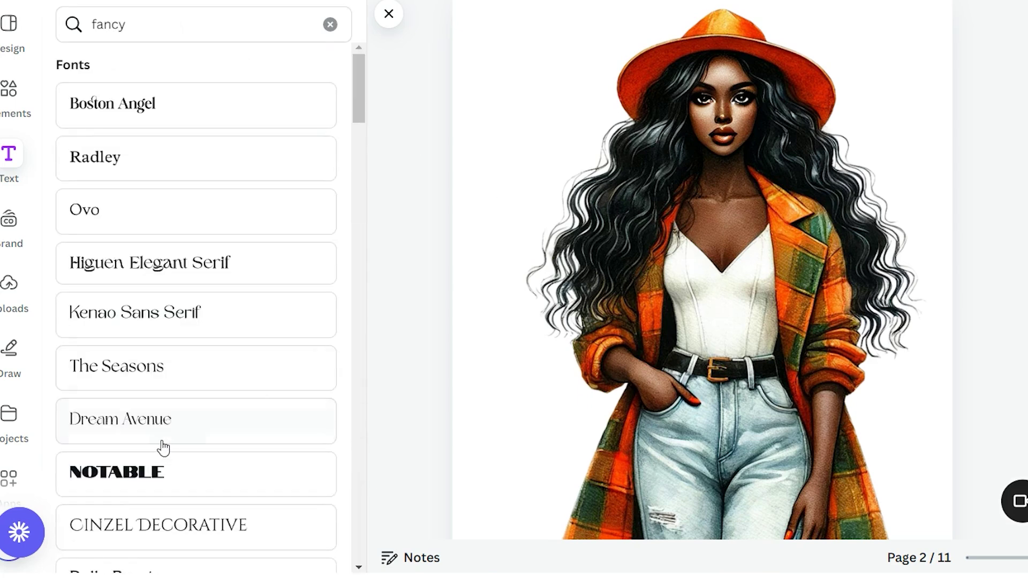
# Add a Dream Avenue font text, place it on the woman's white top and enlarge it to about size 28.9
pyautogui.scroll(-2, 187, 436)
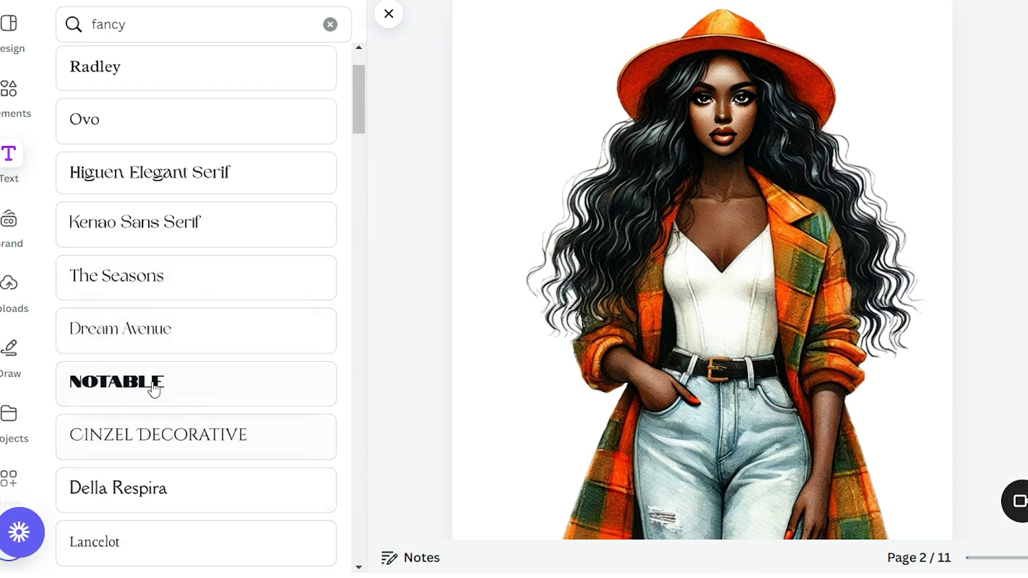
pyautogui.click(160, 329)
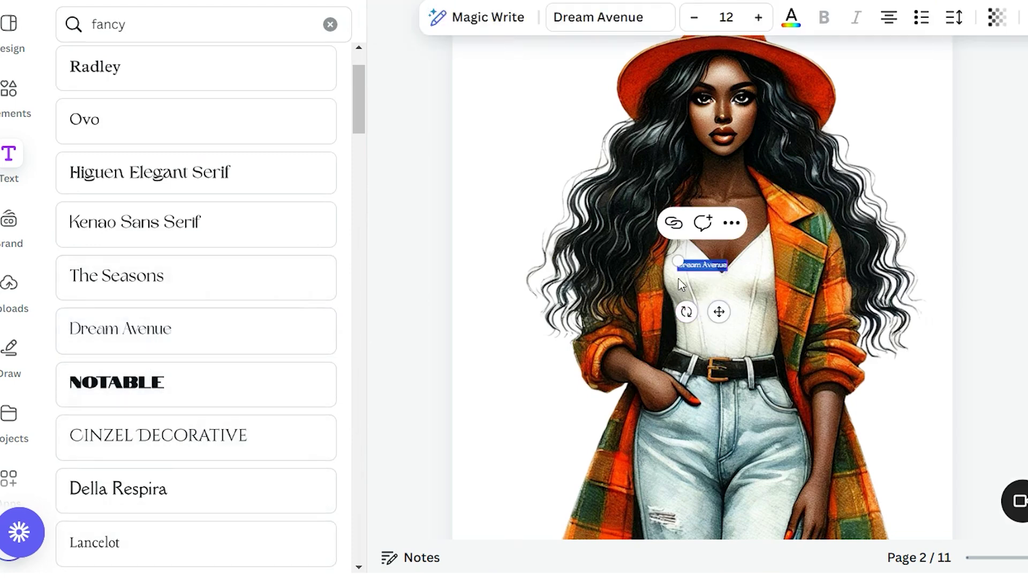
pyautogui.moveTo(673, 260); pyautogui.dragTo(625, 247)
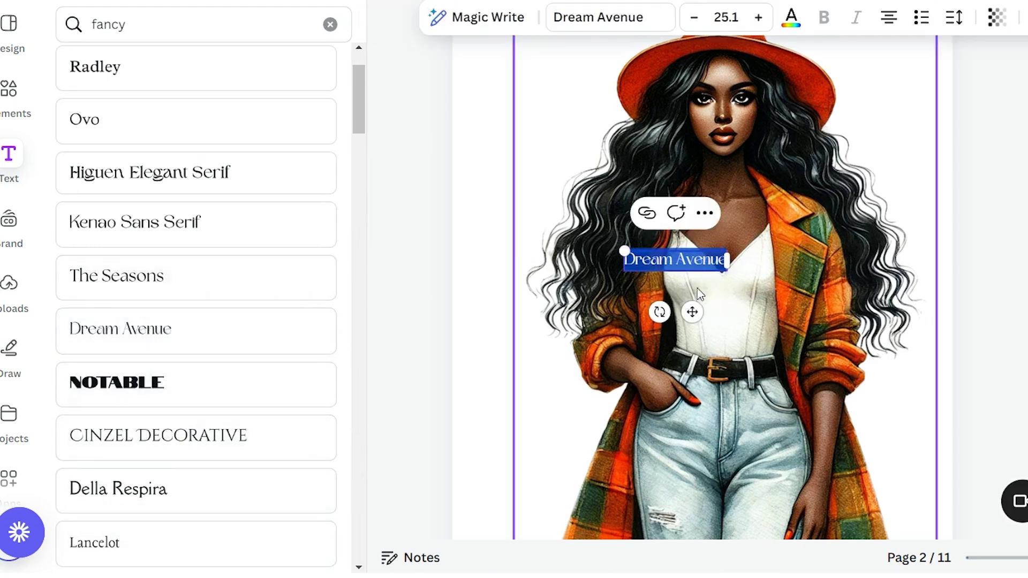
pyautogui.moveTo(691, 310); pyautogui.dragTo(739, 353)
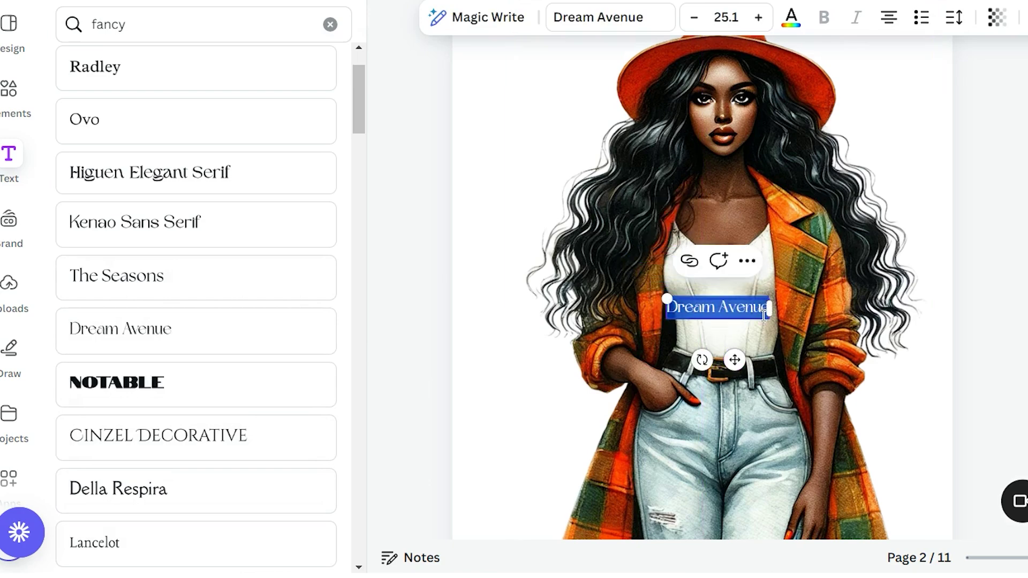
pyautogui.click(763, 315)
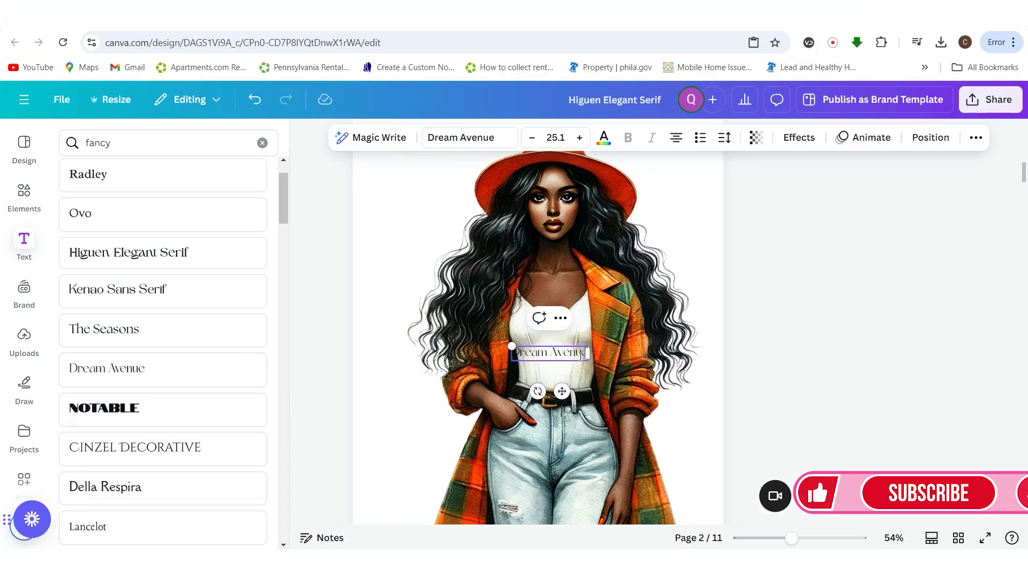
pyautogui.moveTo(581, 357); pyautogui.dragTo(513, 358)
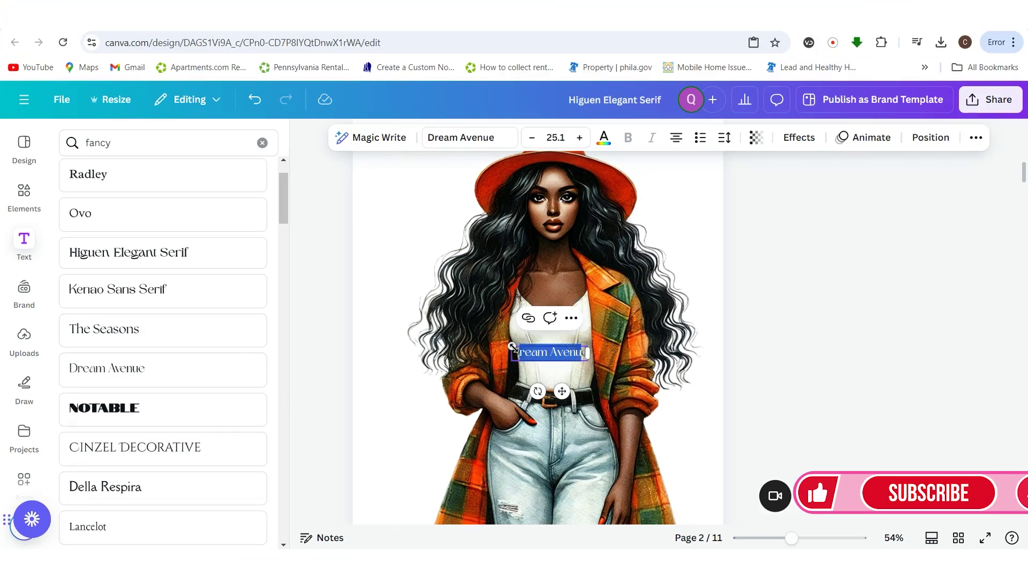
pyautogui.click(569, 359)
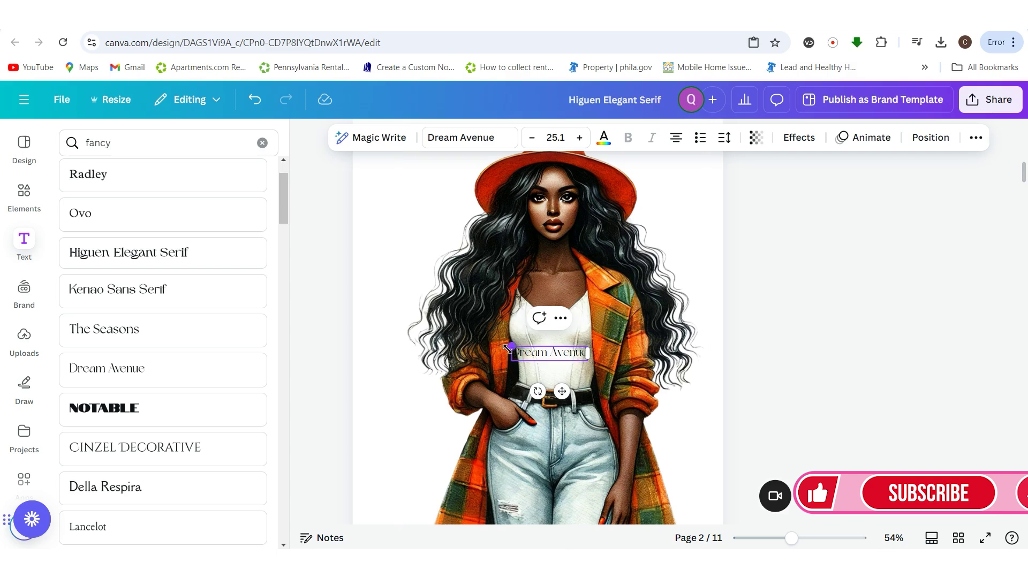
pyautogui.moveTo(510, 348); pyautogui.dragTo(499, 345)
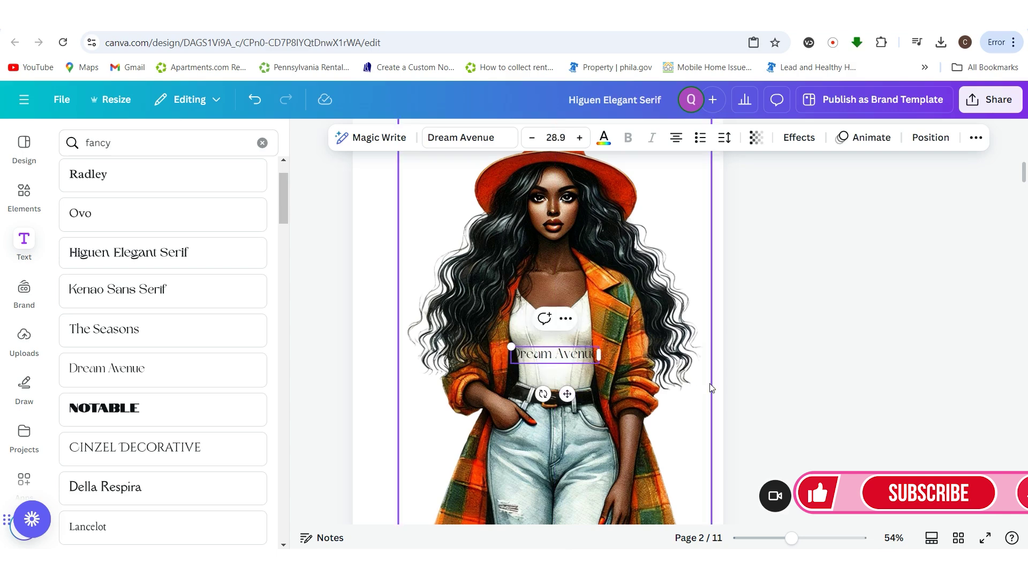
# Delete the Dream Avenue text from the woman's white top
pyautogui.click(618, 381)
pyautogui.click(536, 358)
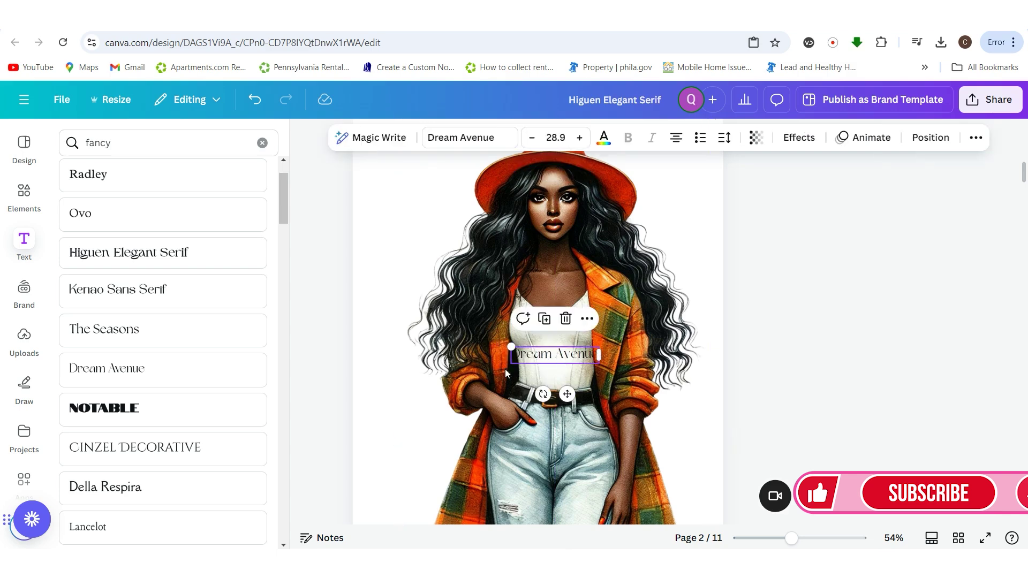
pyautogui.click(94, 415)
pyautogui.click(590, 373)
pyautogui.click(556, 370)
pyautogui.press('Delete')
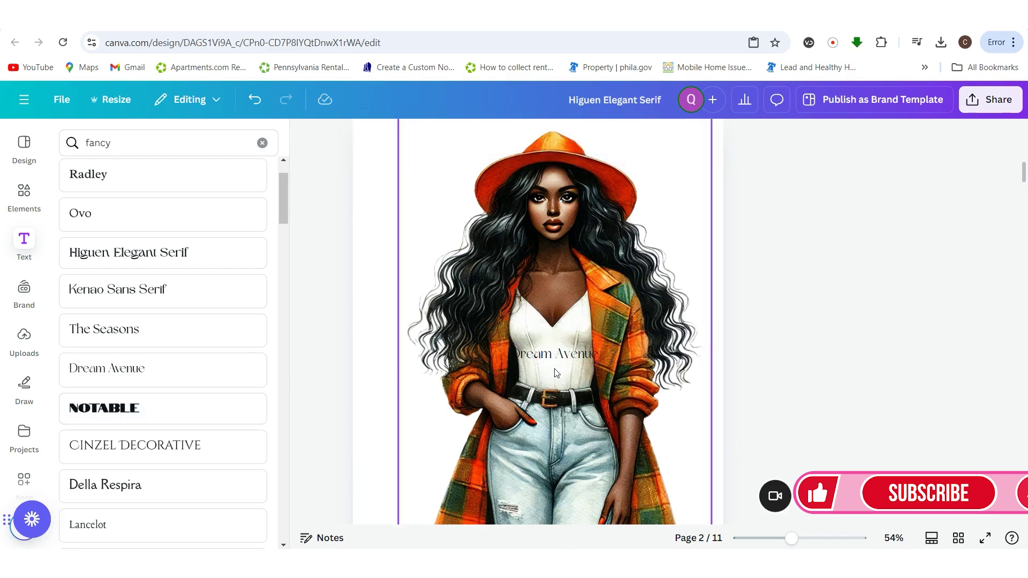
pyautogui.click(556, 373)
pyautogui.click(567, 319)
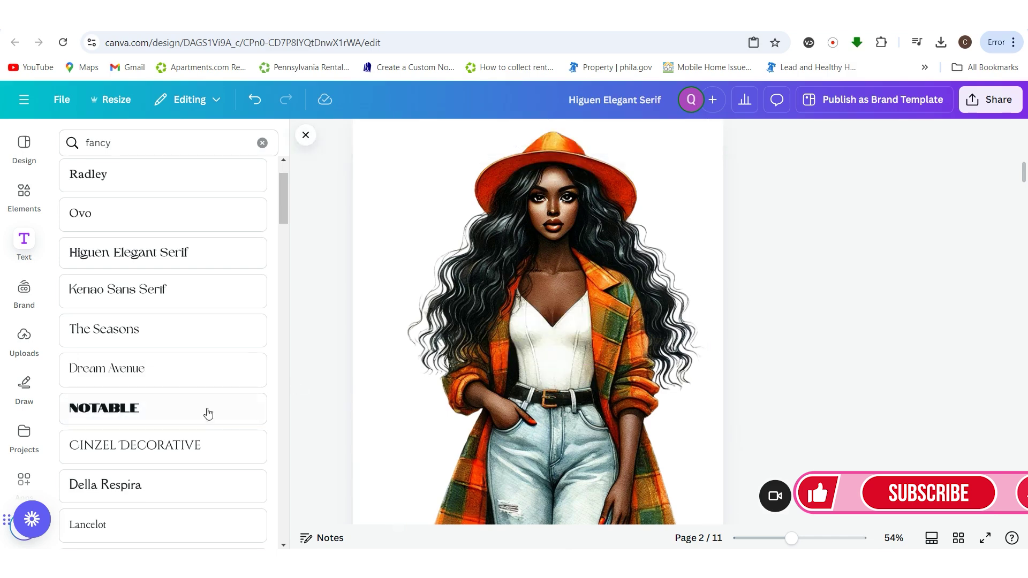
# Add a text in The Seasons font, enlarge it to about size 23.7 and place it on the woman's white top
pyautogui.click(155, 333)
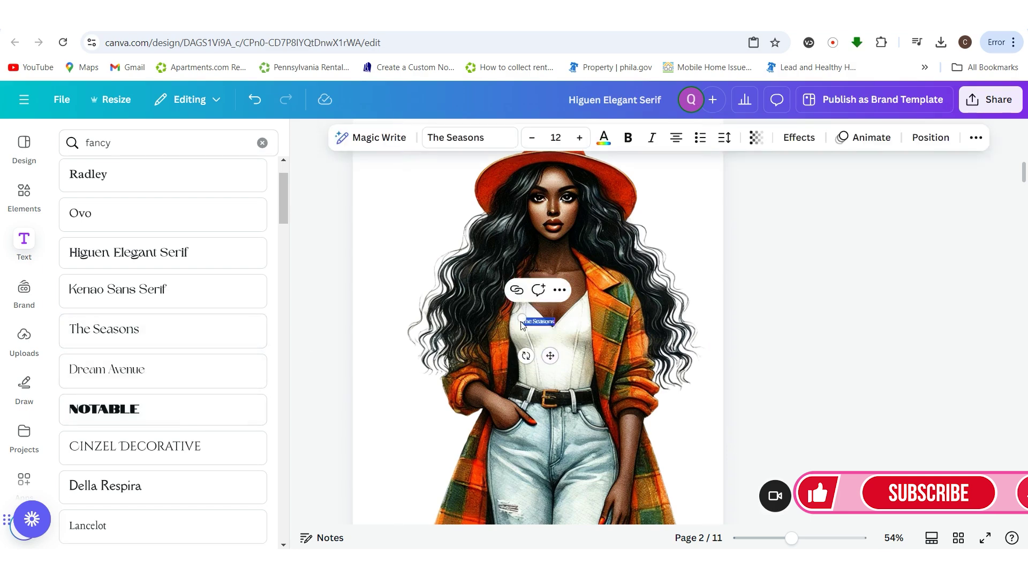
pyautogui.moveTo(518, 317); pyautogui.dragTo(495, 306)
pyautogui.moveTo(532, 356); pyautogui.dragTo(572, 407)
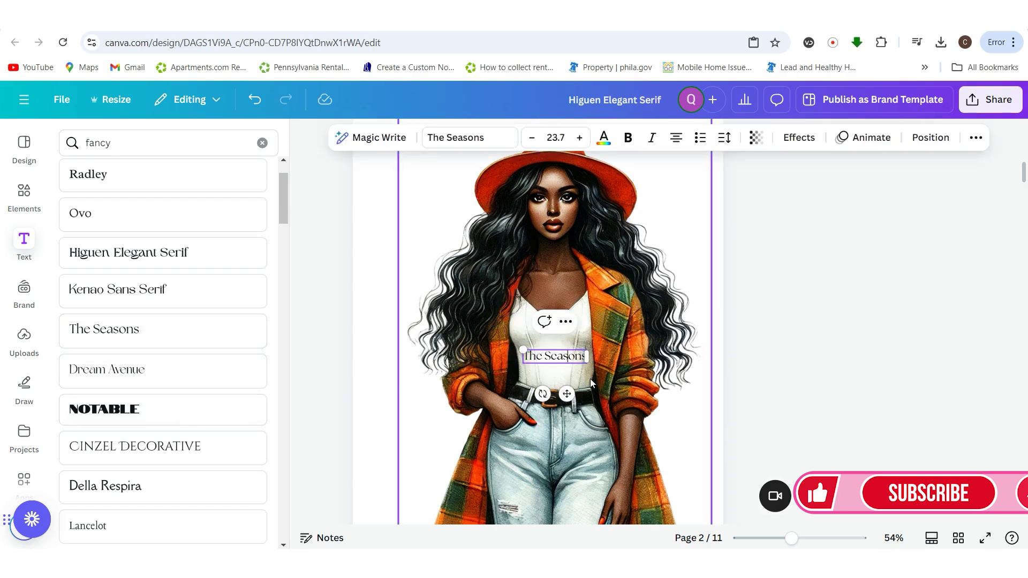
pyautogui.click(587, 377)
pyautogui.click(580, 359)
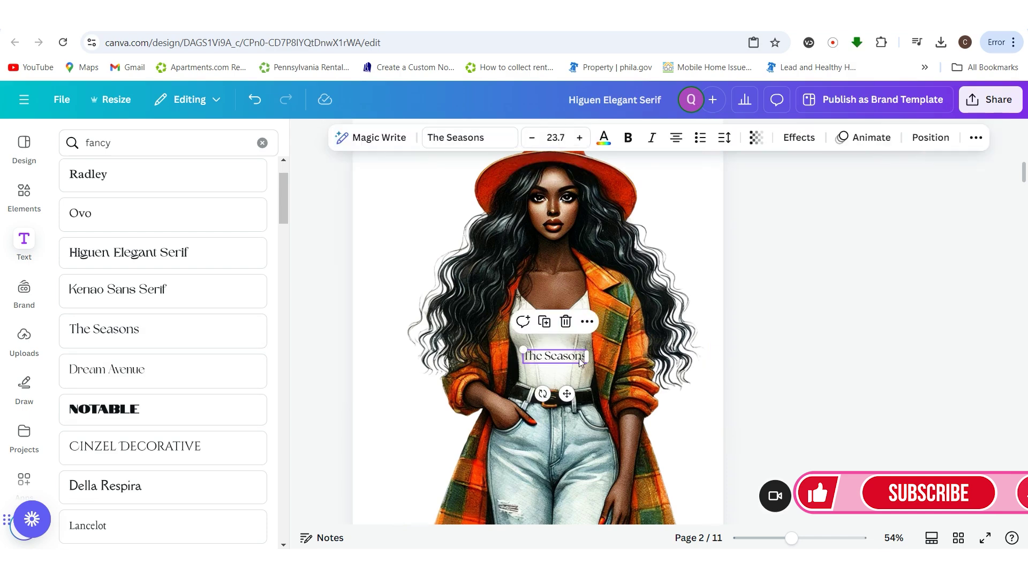
# Replace the top's text with a bold two-line HBCU RAISED, enlarged to about size 29.9 and centred on the white top
pyautogui.doubleClick(563, 358)
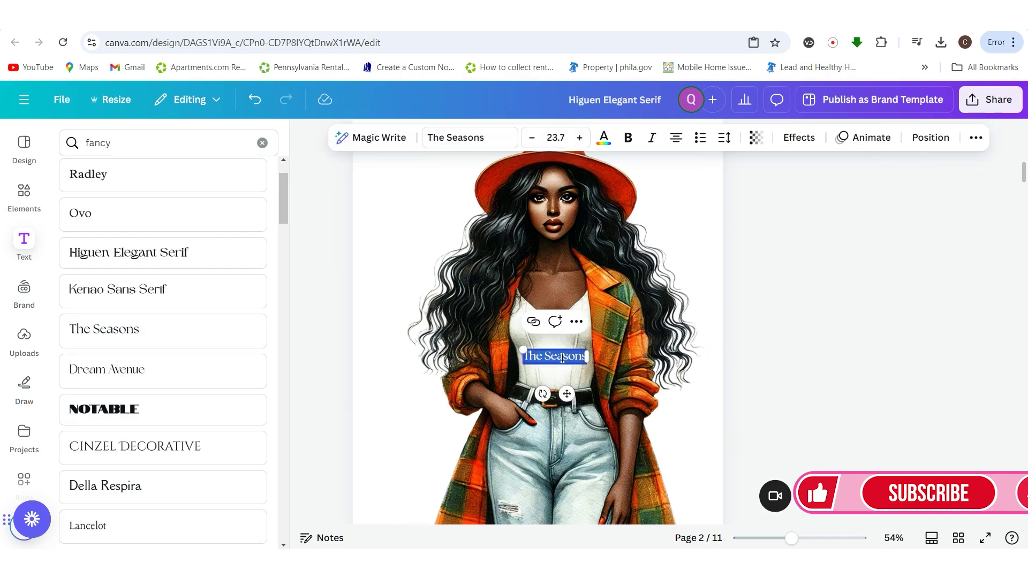
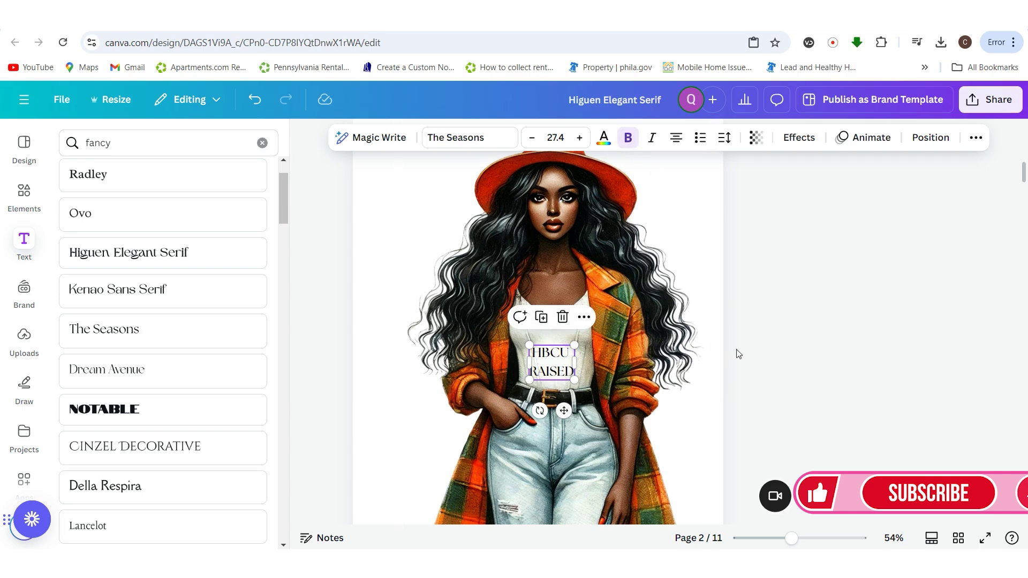
pyautogui.click(862, 372)
pyautogui.click(569, 367)
pyautogui.moveTo(576, 351)
pyautogui.mouseDown()
pyautogui.moveTo(589, 370)
pyautogui.moveTo(574, 364)
pyautogui.mouseUp()
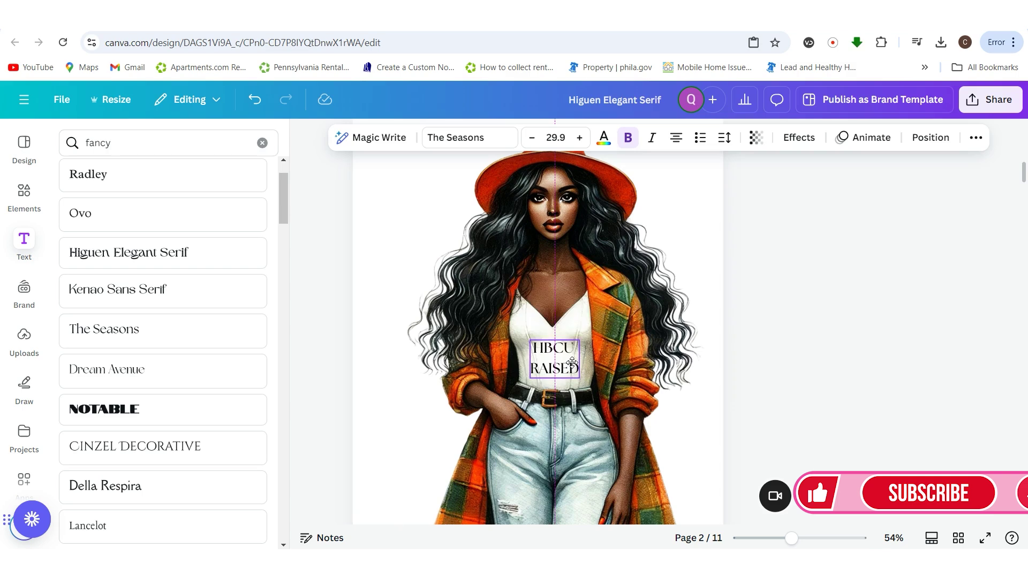
pyautogui.click(890, 397)
# Enlarge the HBCU RAISED text to about size 34.1 so it spans the white top between the jacket edges
pyautogui.moveTo(791, 538); pyautogui.dragTo(808, 537)
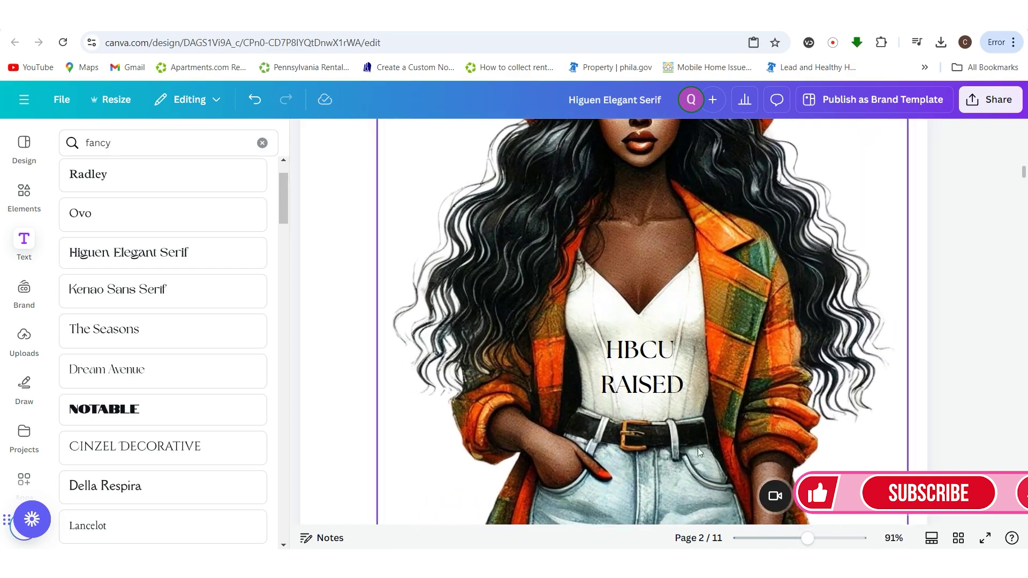
pyautogui.click(660, 389)
pyautogui.moveTo(684, 401)
pyautogui.mouseDown()
pyautogui.moveTo(671, 371)
pyautogui.moveTo(689, 301)
pyautogui.moveTo(696, 400)
pyautogui.mouseUp()
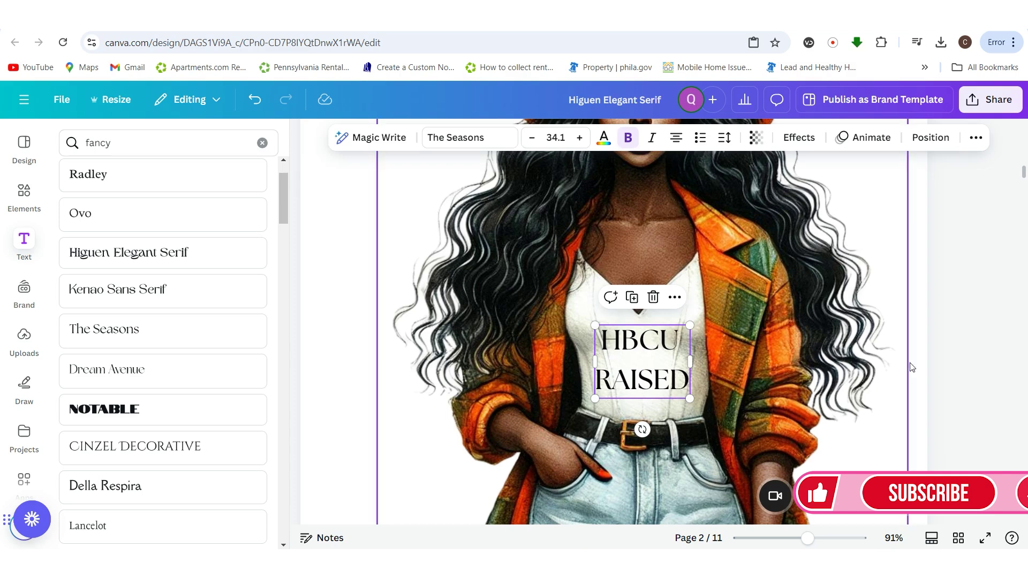
pyautogui.click(975, 387)
# Try the Della Respira font for the HBCU RAISED text and delete the extra text box
pyautogui.click(653, 386)
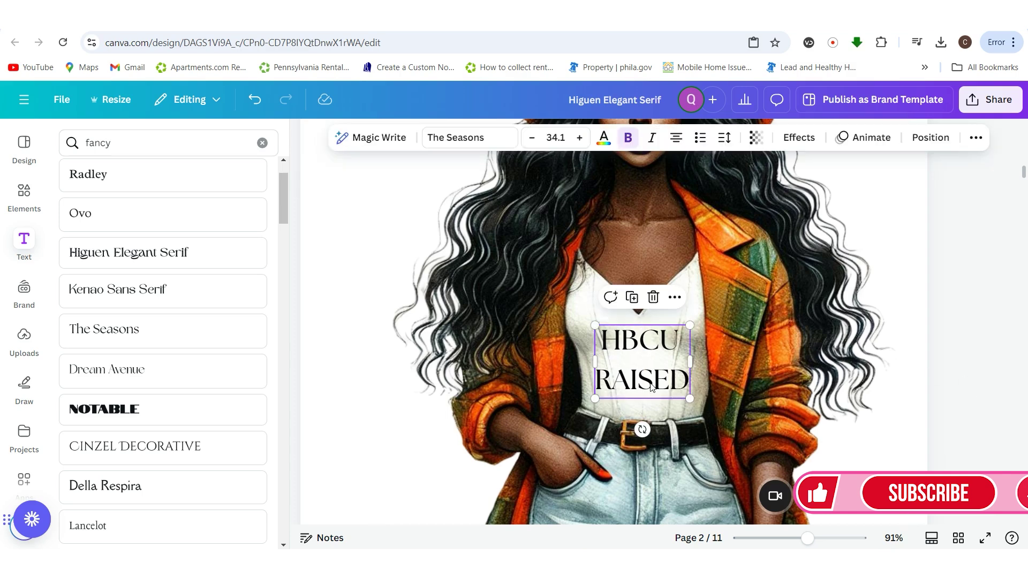
pyautogui.click(204, 488)
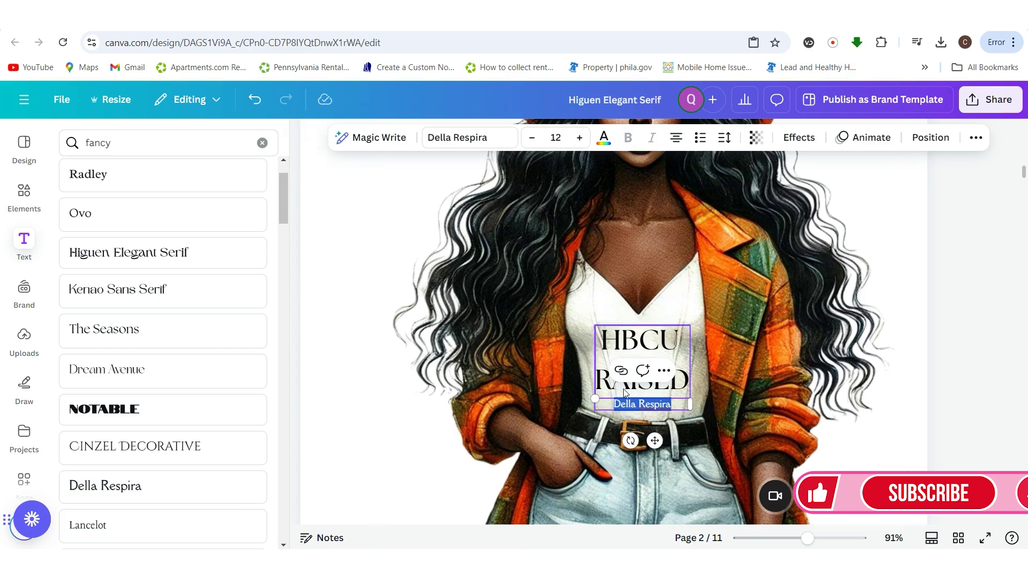
pyautogui.click(921, 394)
pyautogui.click(635, 406)
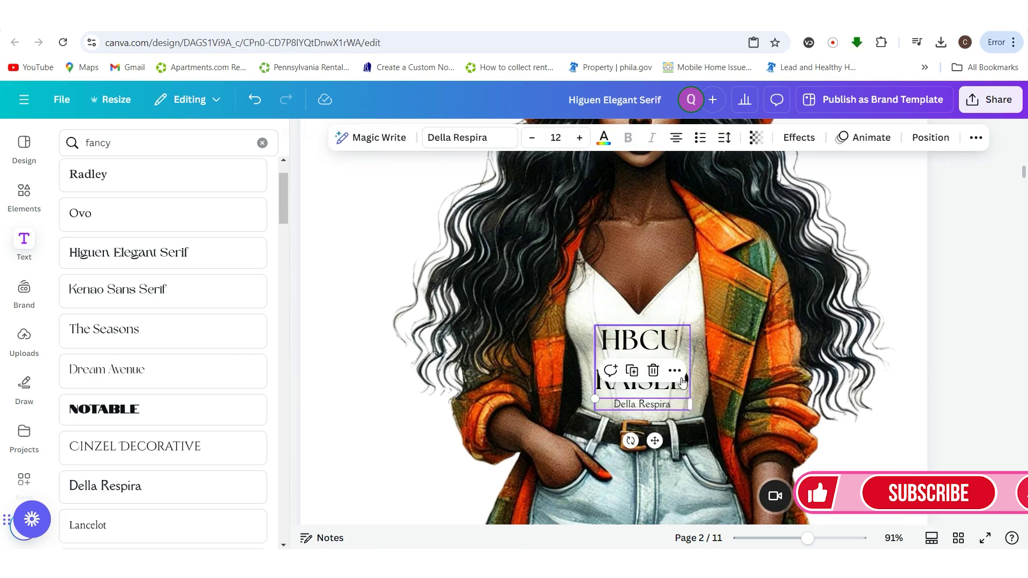
pyautogui.click(654, 369)
# Change the HBCU RAISED text's font to Della Respira
pyautogui.click(634, 345)
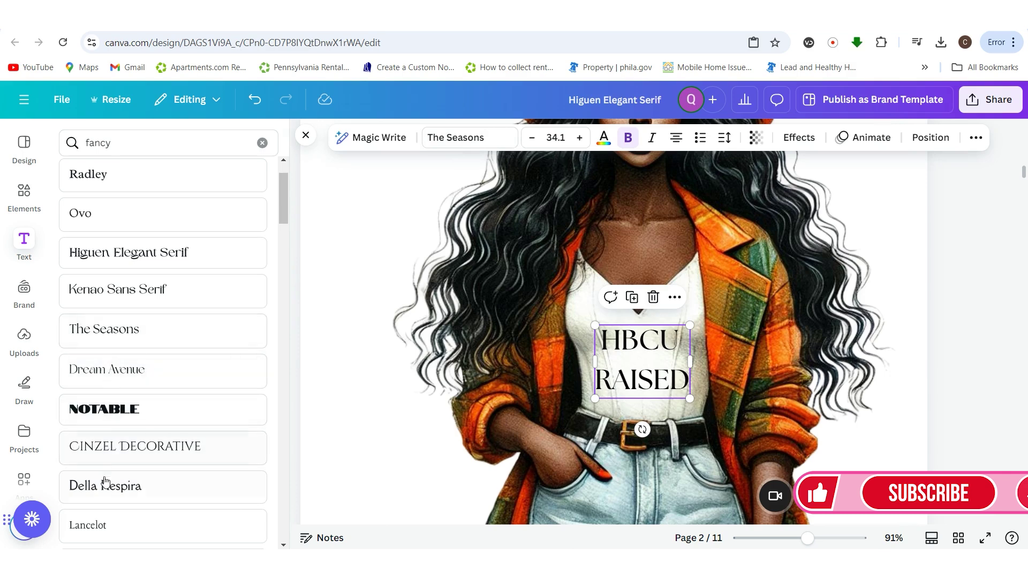
pyautogui.scroll(-2, 161, 484)
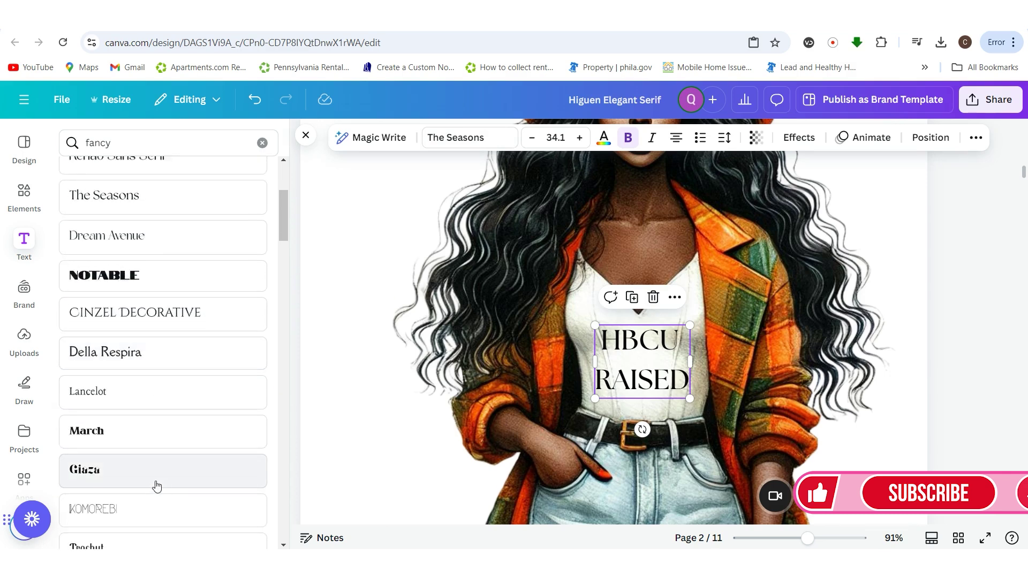
pyautogui.click(492, 140)
pyautogui.click(164, 209)
pyautogui.write('DELLA')
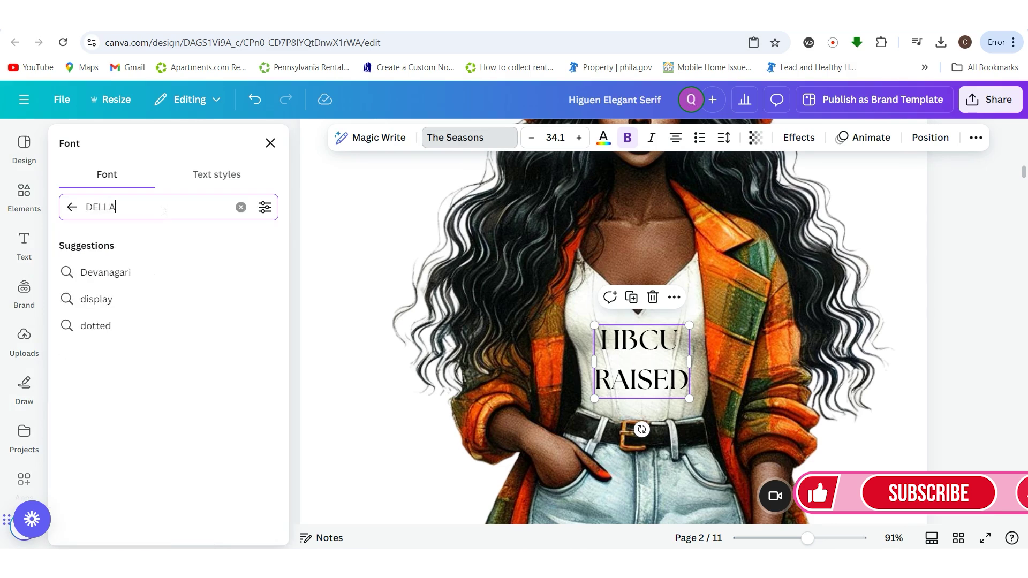
pyautogui.press('Return')
pyautogui.click(186, 276)
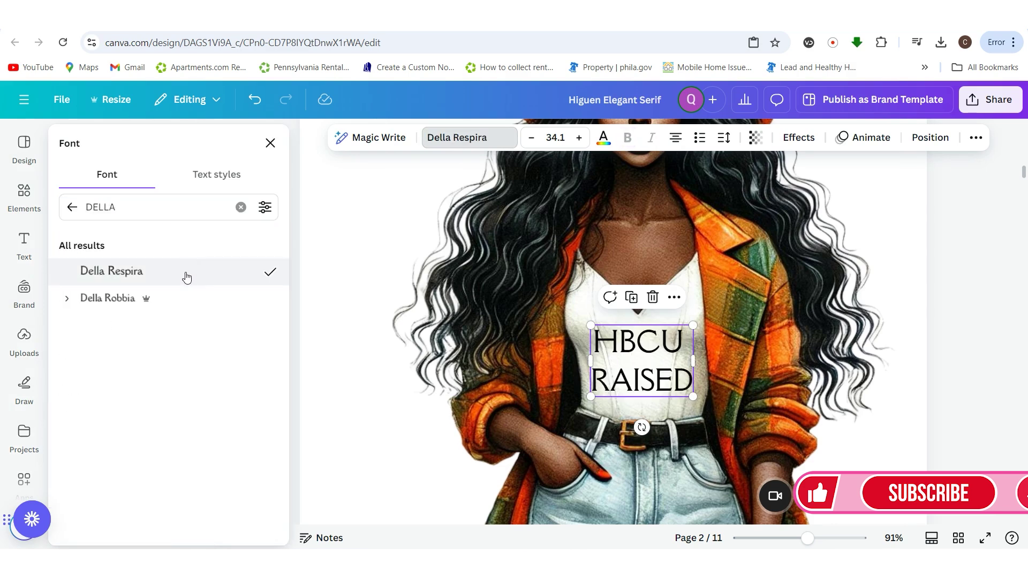
pyautogui.click(964, 369)
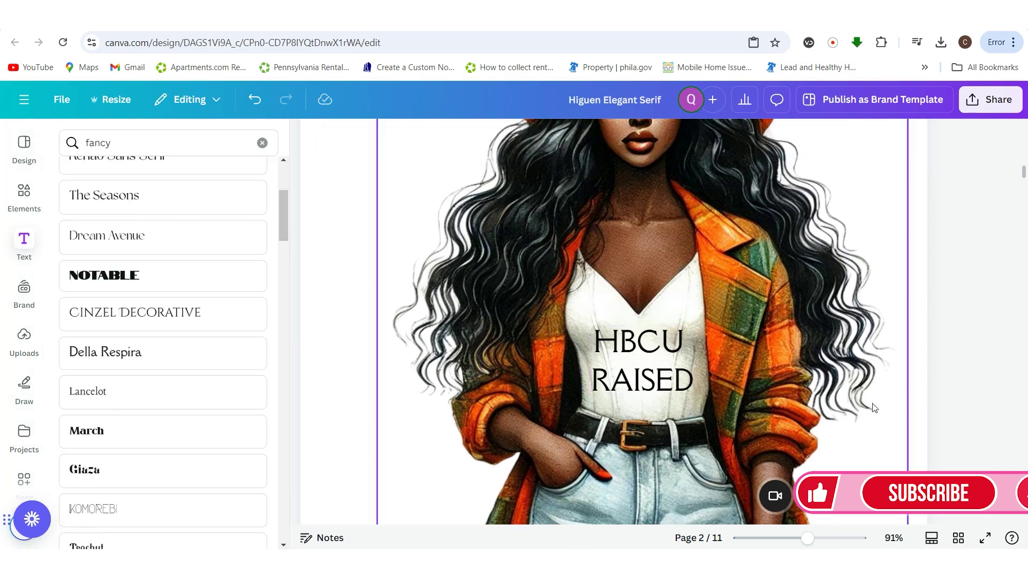
# Lower the HBCU RAISED text slightly on the white top and resize it to about size 33.8
pyautogui.click(648, 399)
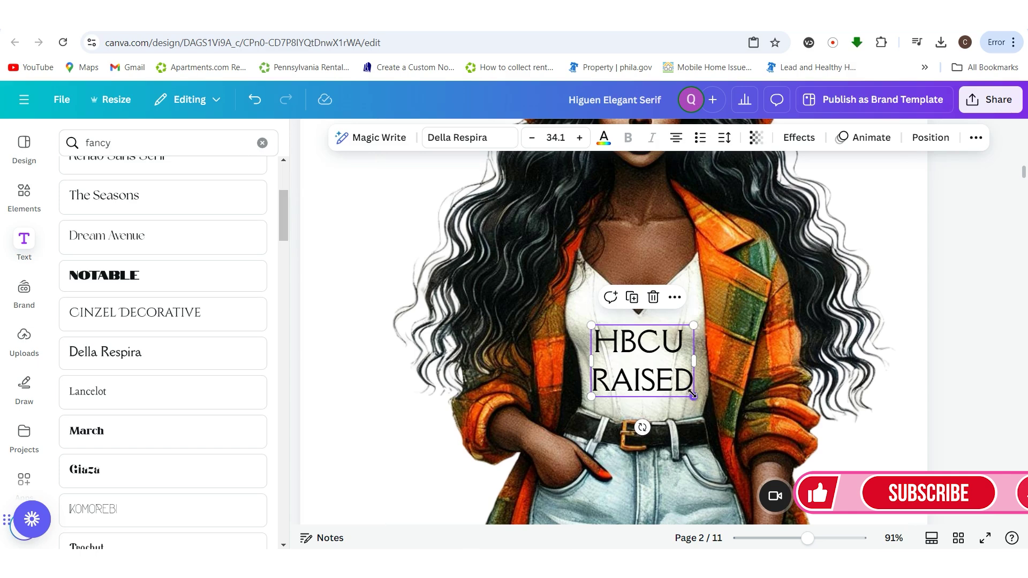
pyautogui.moveTo(693, 396); pyautogui.dragTo(678, 380)
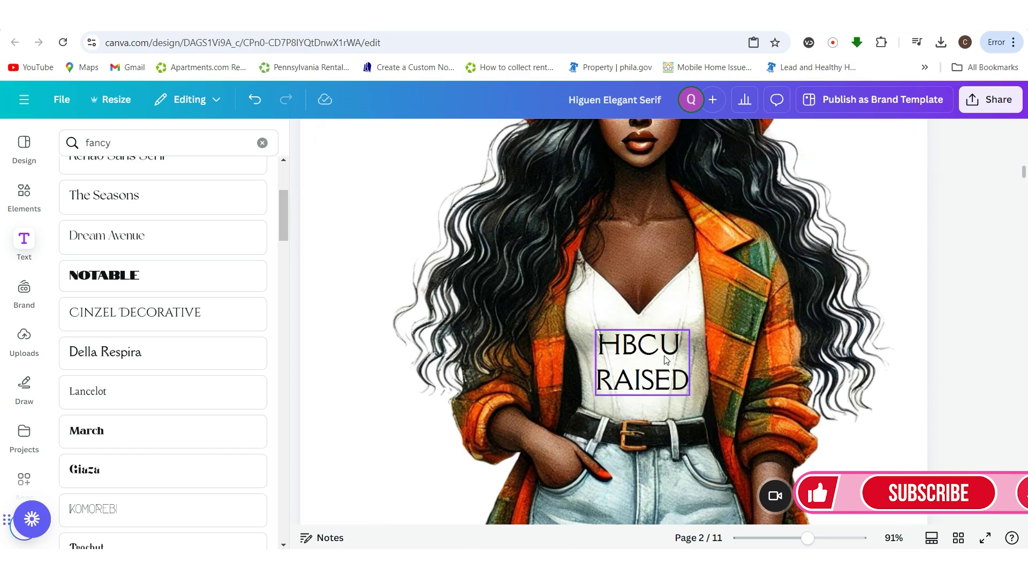
pyautogui.moveTo(664, 356); pyautogui.dragTo(664, 359)
pyautogui.moveTo(691, 397); pyautogui.dragTo(686, 377)
pyautogui.click(953, 373)
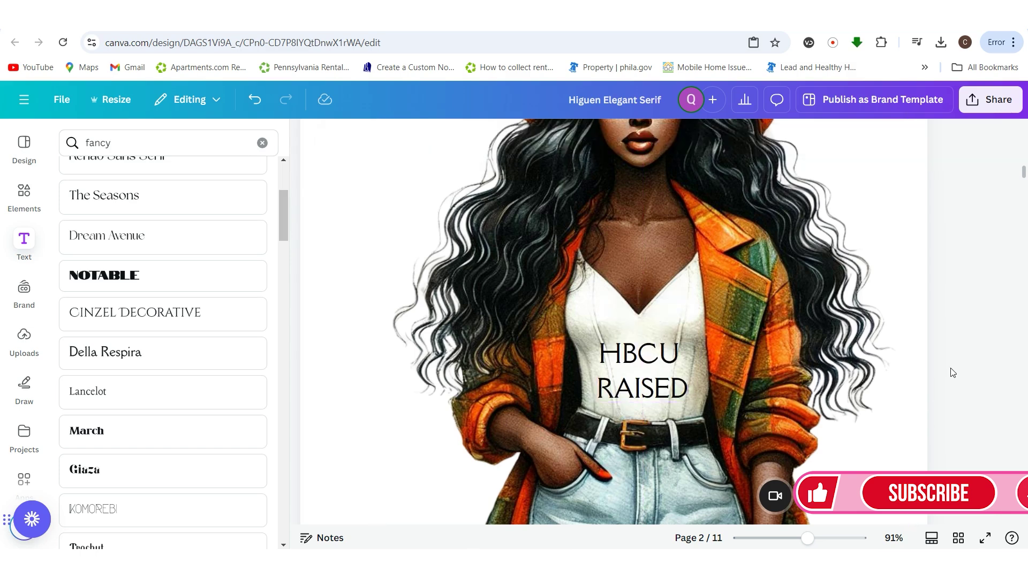
pyautogui.click(660, 357)
pyautogui.moveTo(686, 340)
pyautogui.mouseDown()
pyautogui.moveTo(699, 324)
pyautogui.moveTo(672, 352)
pyautogui.mouseUp()
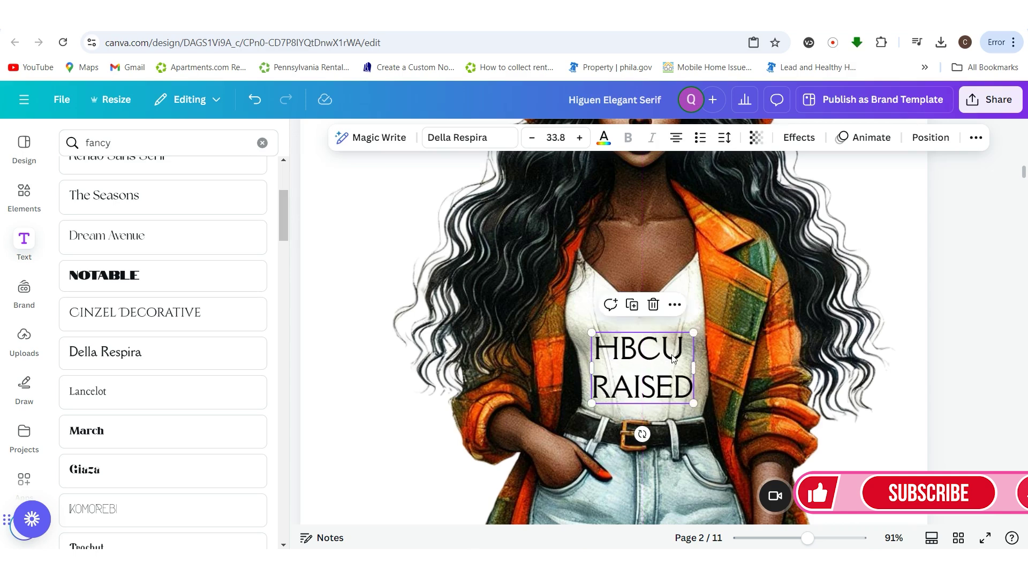
pyautogui.click(991, 323)
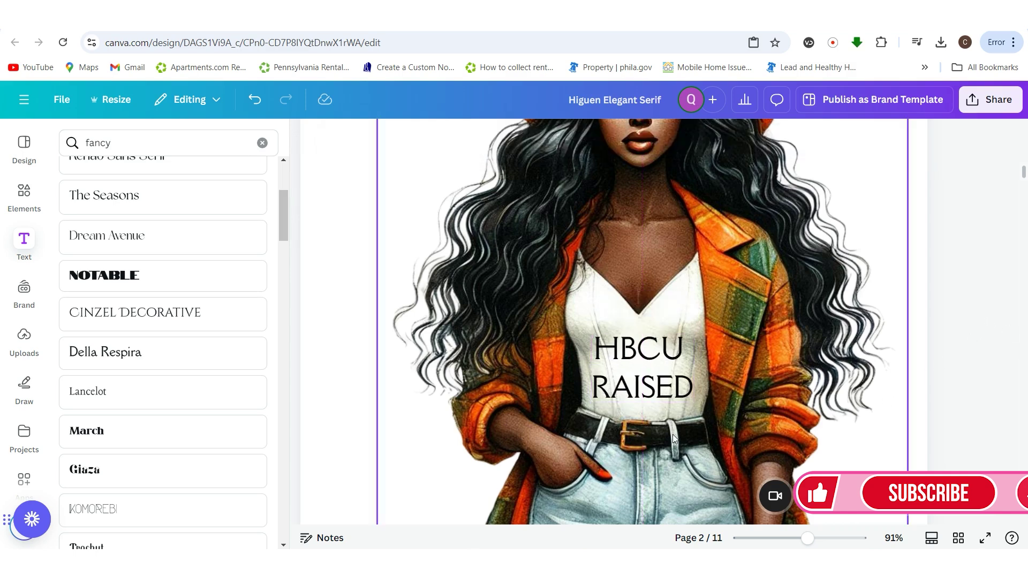
# Shrink the HBCU RAISED text to about size 30.1 so it fits within the white top
pyautogui.click(591, 406)
pyautogui.moveTo(593, 403); pyautogui.dragTo(596, 401)
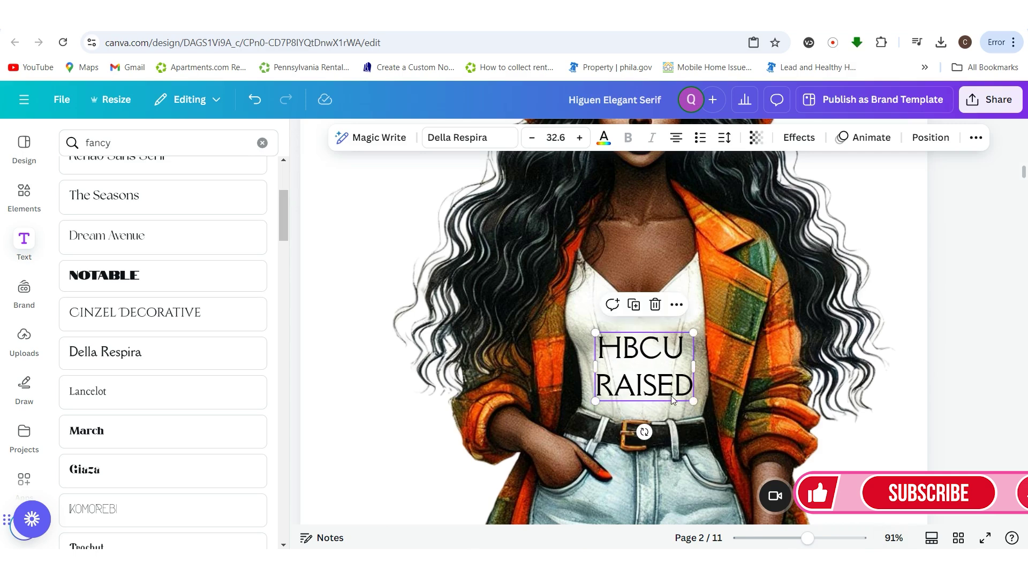
pyautogui.moveTo(693, 401); pyautogui.dragTo(688, 397)
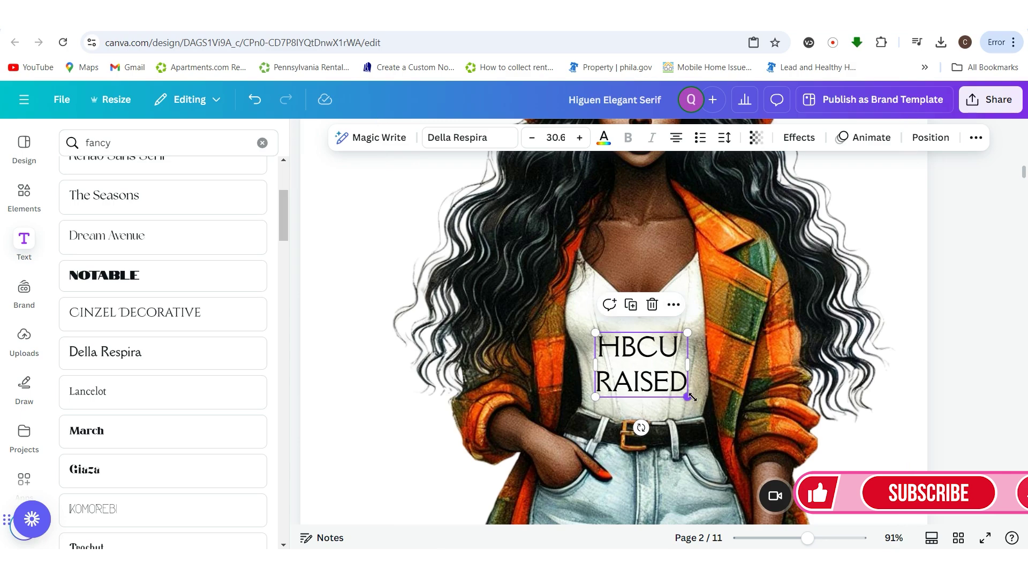
pyautogui.moveTo(690, 397); pyautogui.dragTo(685, 395)
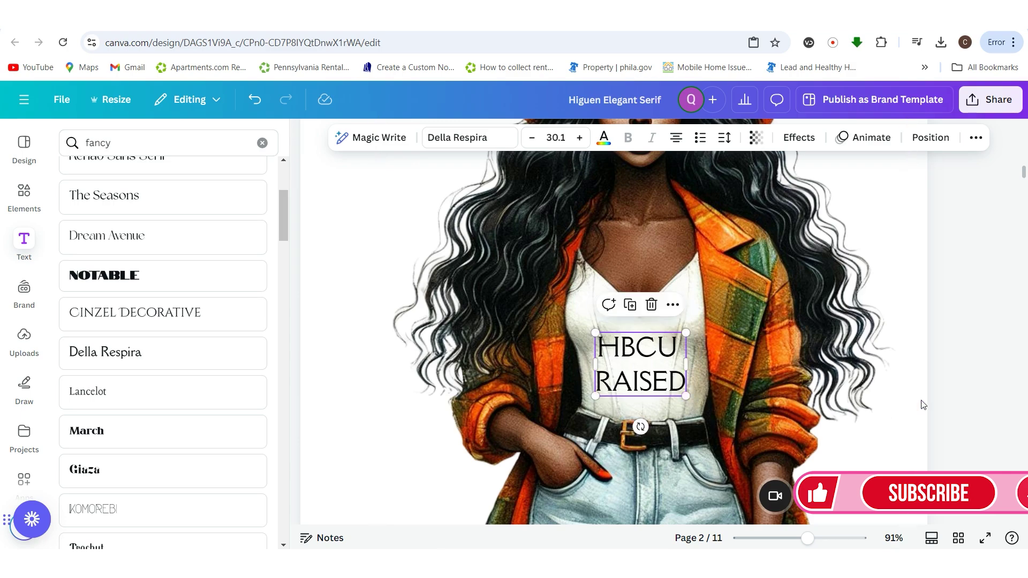
pyautogui.click(970, 407)
# Nudge the HBCU RAISED text slightly sideways to centre it between the edges of the white top
pyautogui.moveTo(808, 538); pyautogui.dragTo(805, 538)
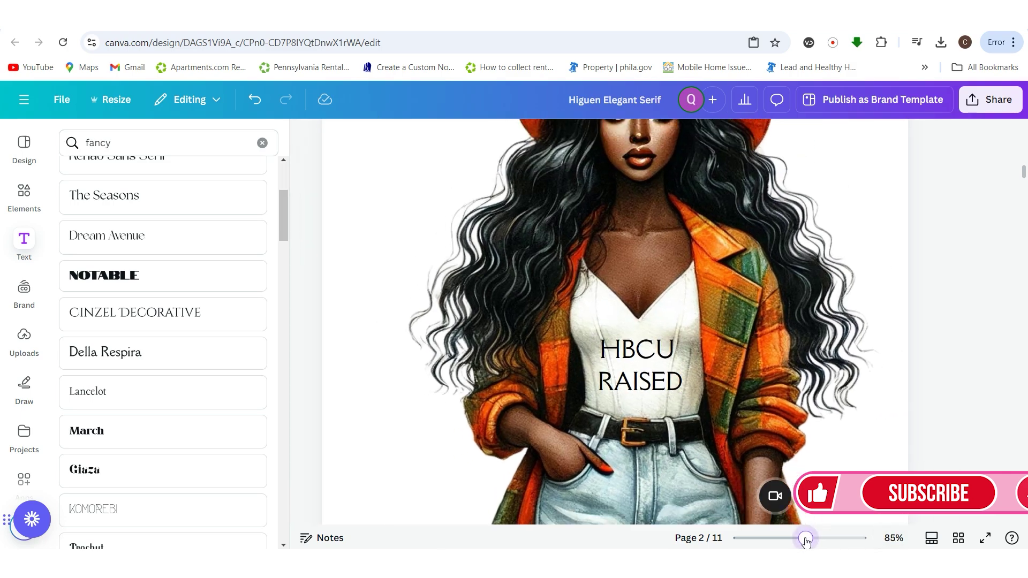
pyautogui.click(600, 392)
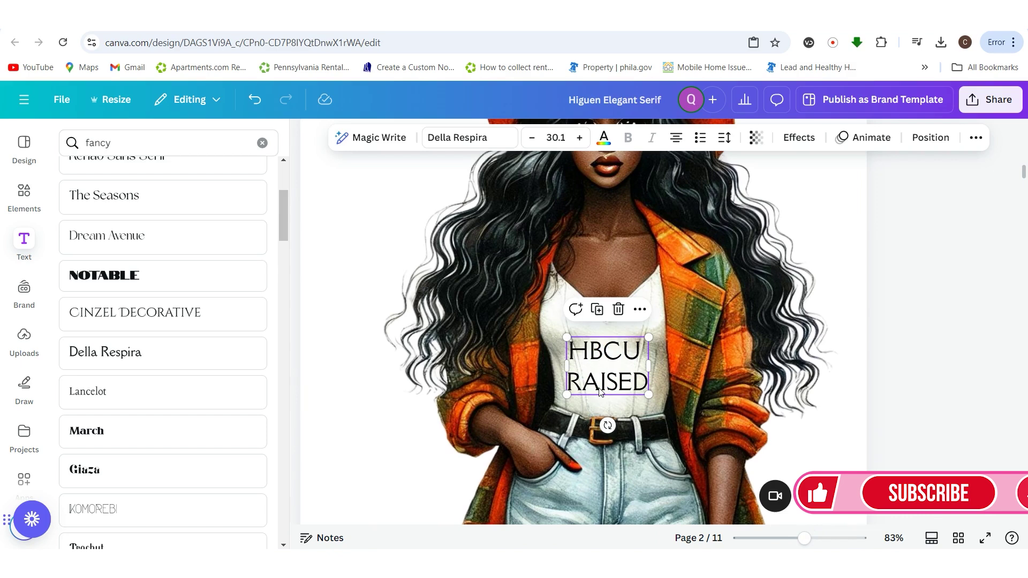
pyautogui.moveTo(601, 392); pyautogui.dragTo(602, 392)
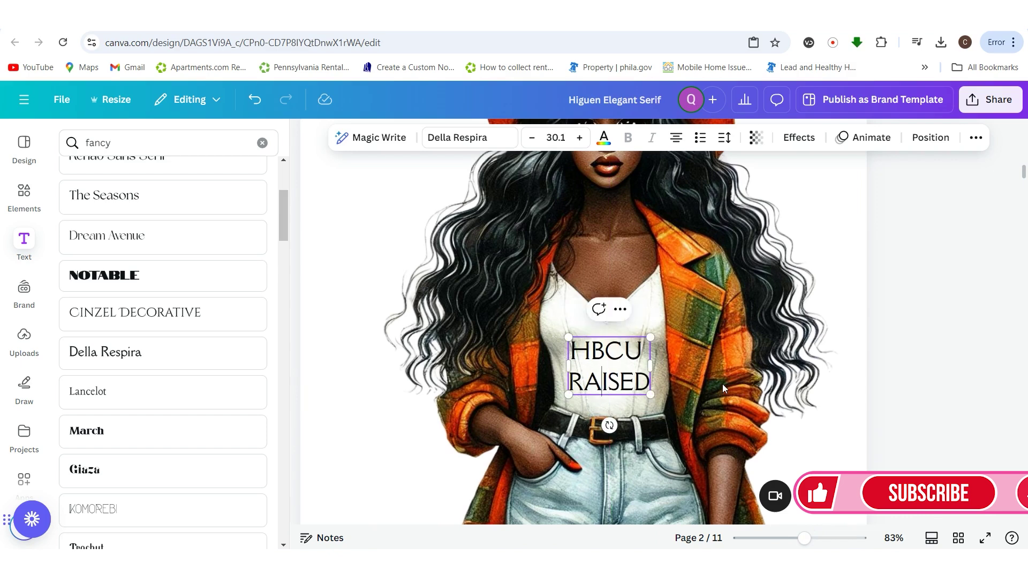
pyautogui.click(958, 386)
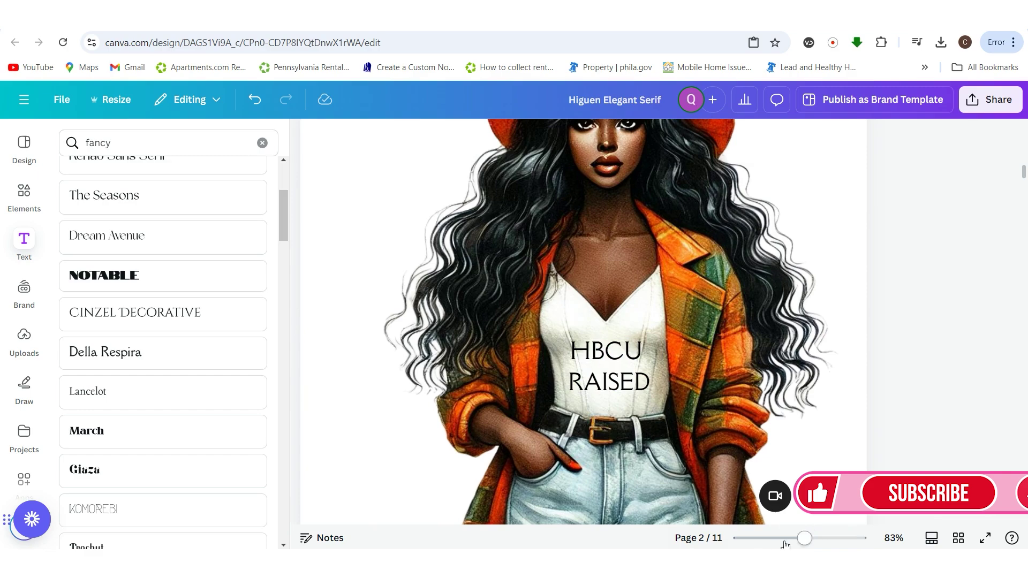
# Set the HBCU RAISED text's transparency to 83 so it blends into the white top
pyautogui.moveTo(804, 538); pyautogui.dragTo(785, 539)
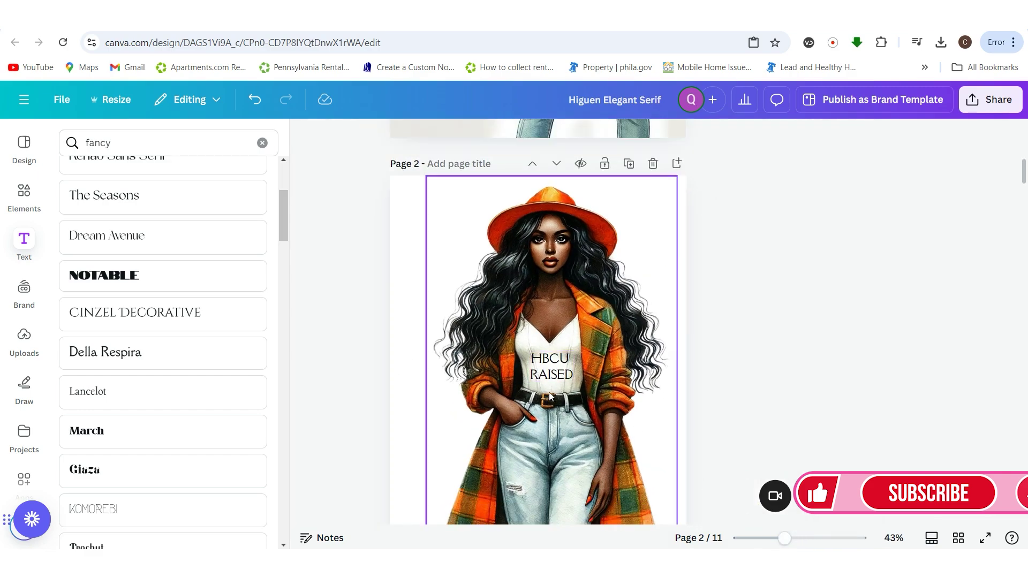
pyautogui.moveTo(785, 538); pyautogui.dragTo(806, 539)
pyautogui.click(669, 399)
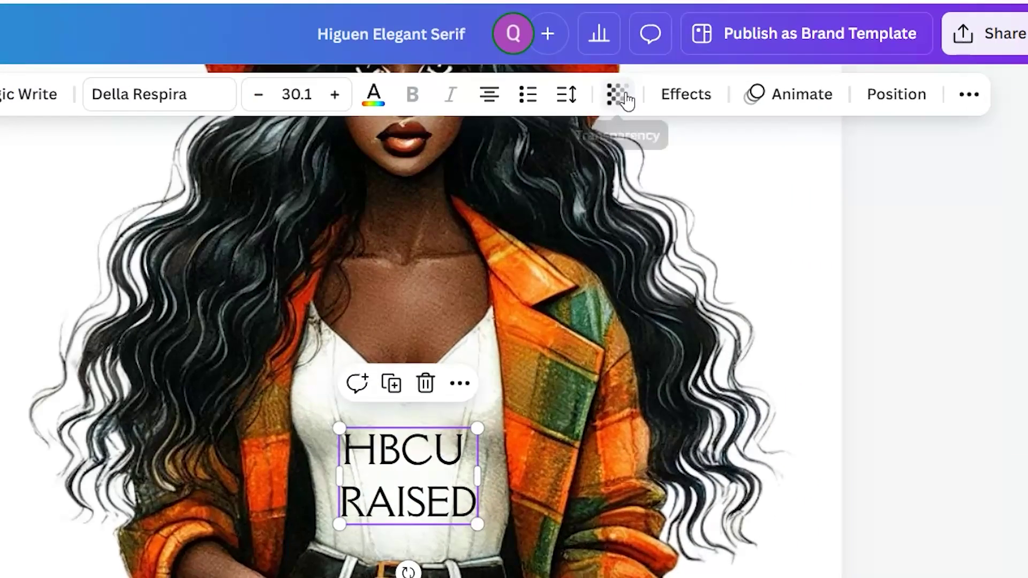
pyautogui.click(625, 98)
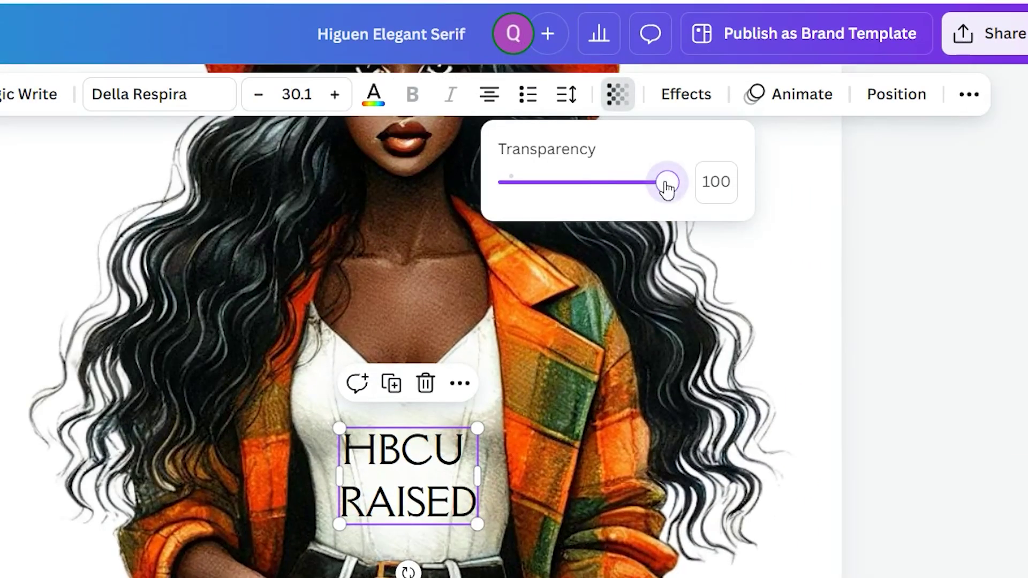
pyautogui.moveTo(666, 186); pyautogui.dragTo(643, 186)
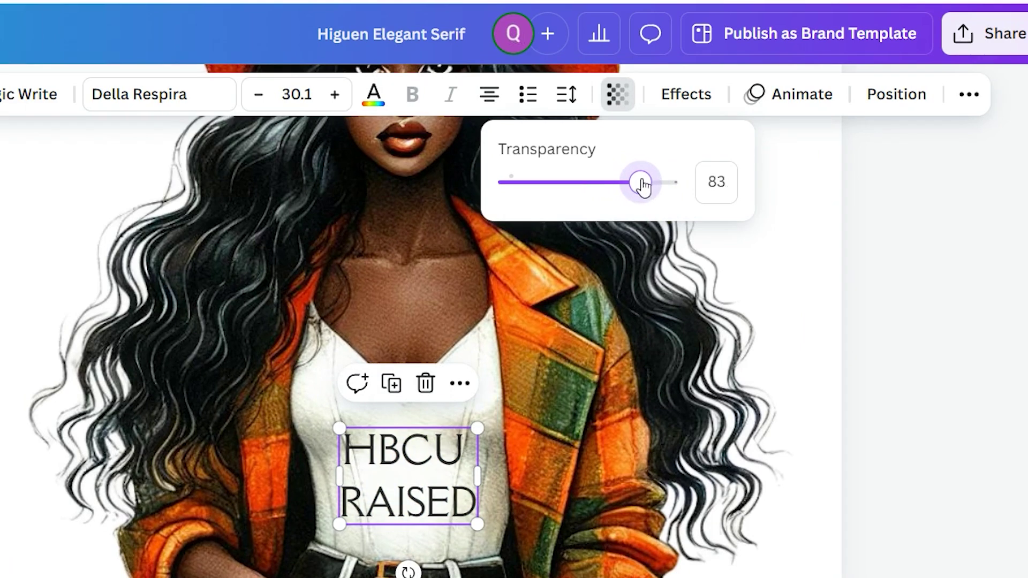
pyautogui.click(901, 384)
pyautogui.click(901, 383)
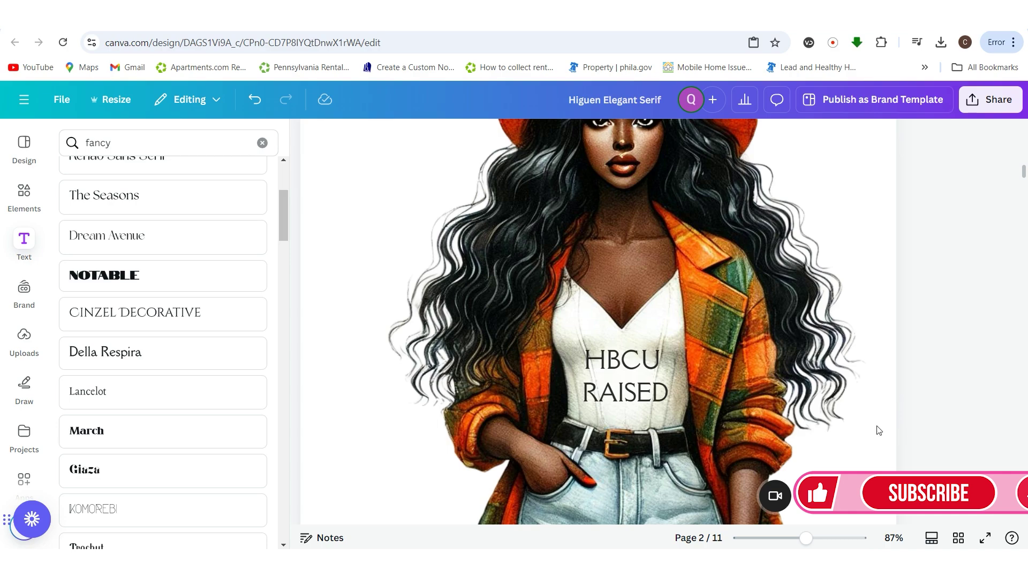
# Examine how the HBCU RAISED text looks on the full figure on page 2
pyautogui.moveTo(806, 538); pyautogui.dragTo(791, 541)
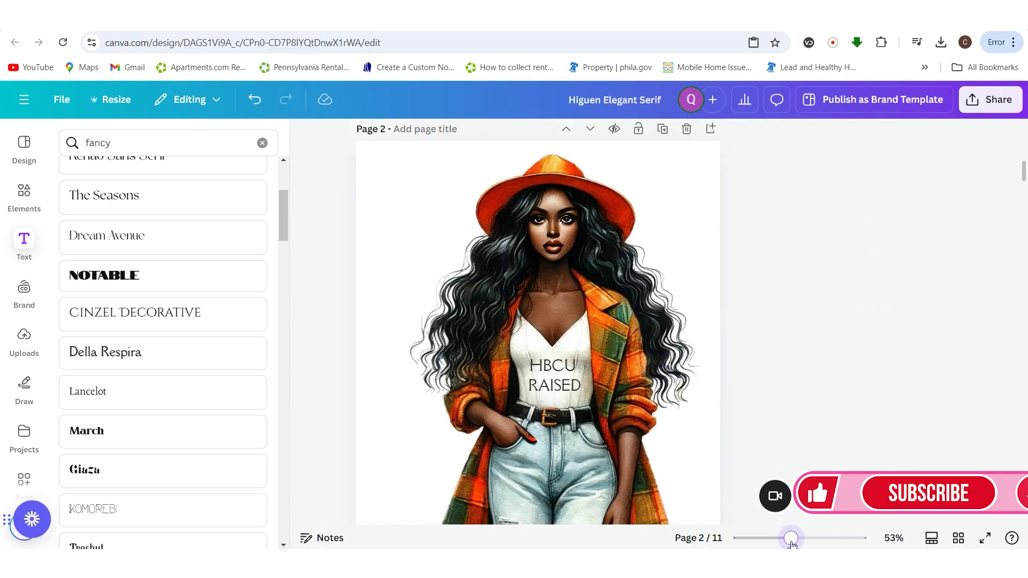
pyautogui.scroll(-1, 597, 305)
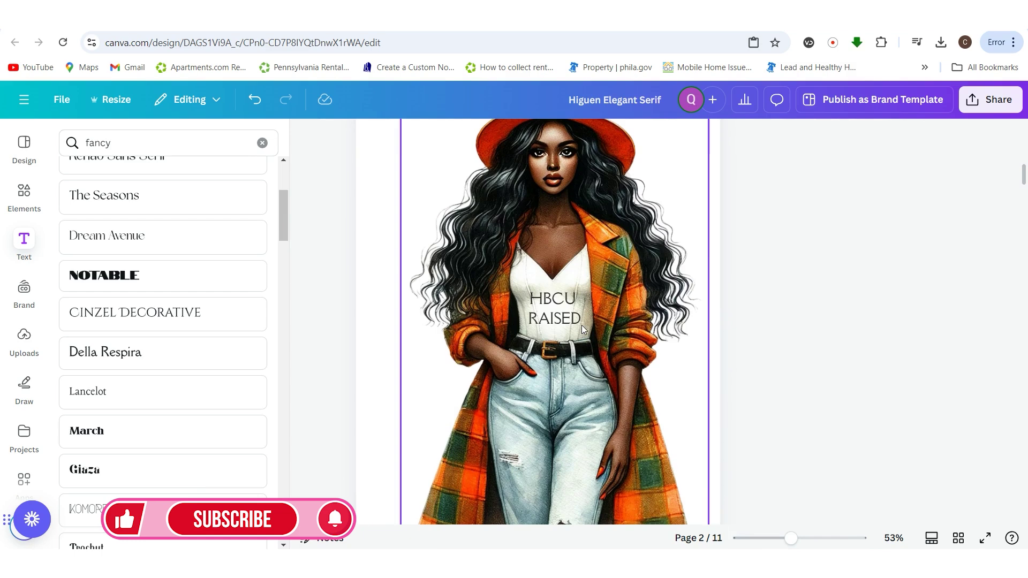
pyautogui.scroll(1, 640, 371)
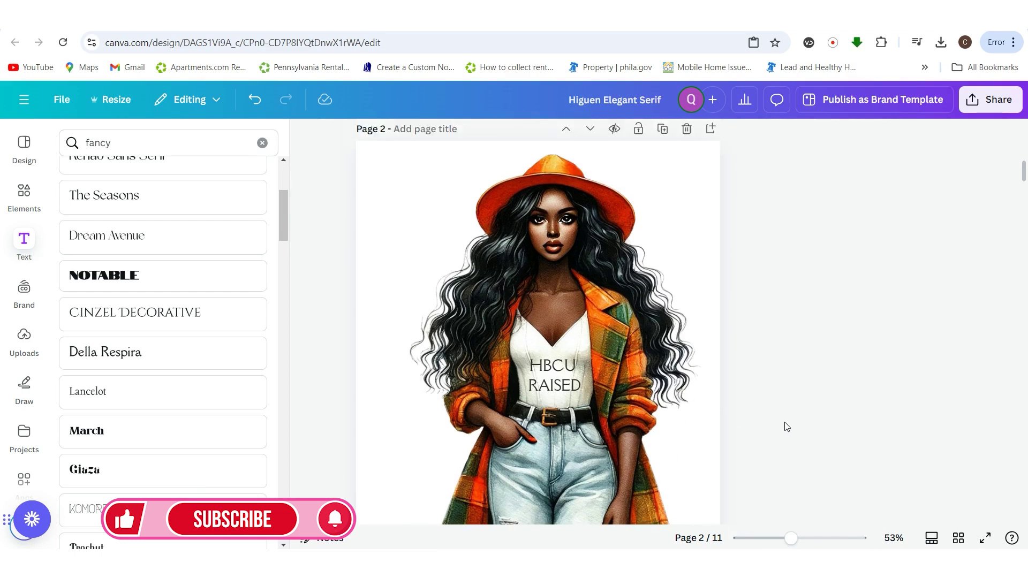
# Open page 10 and compare the side-by-side illustrations closely, one with a plain top and one with the Black Girl Magic text
pyautogui.scroll(-14, 785, 427)
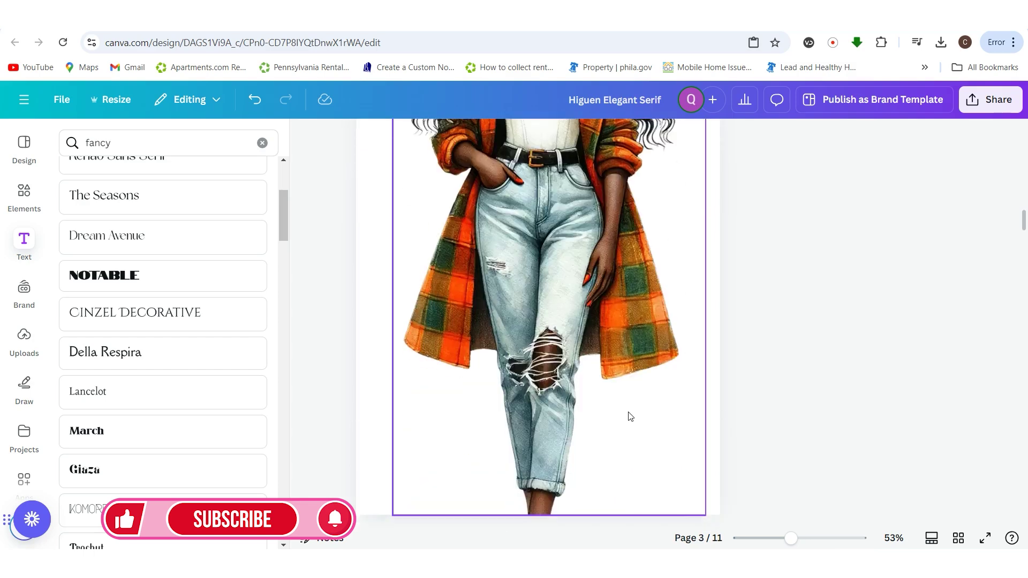
pyautogui.scroll(-5, 631, 417)
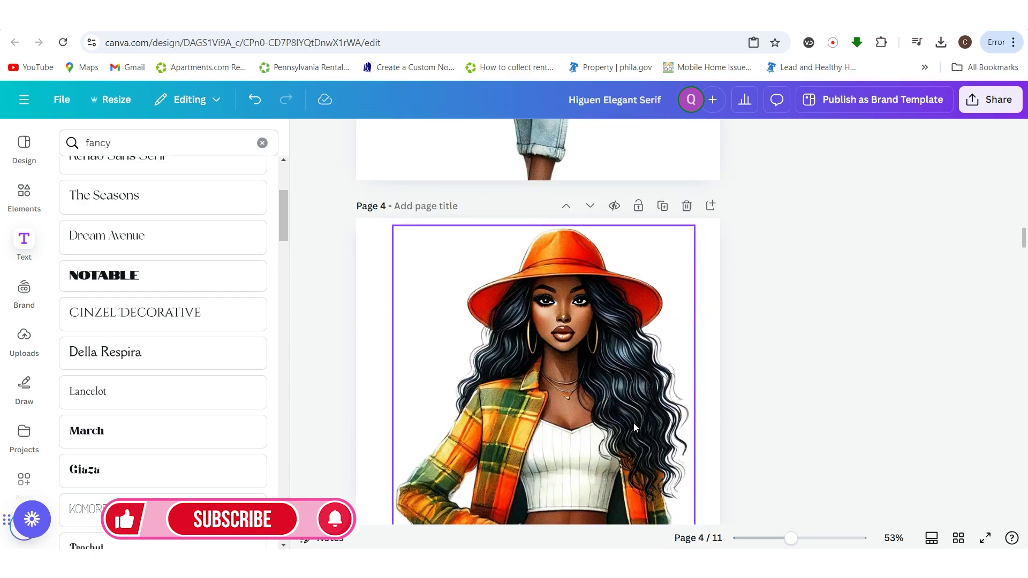
pyautogui.click(955, 537)
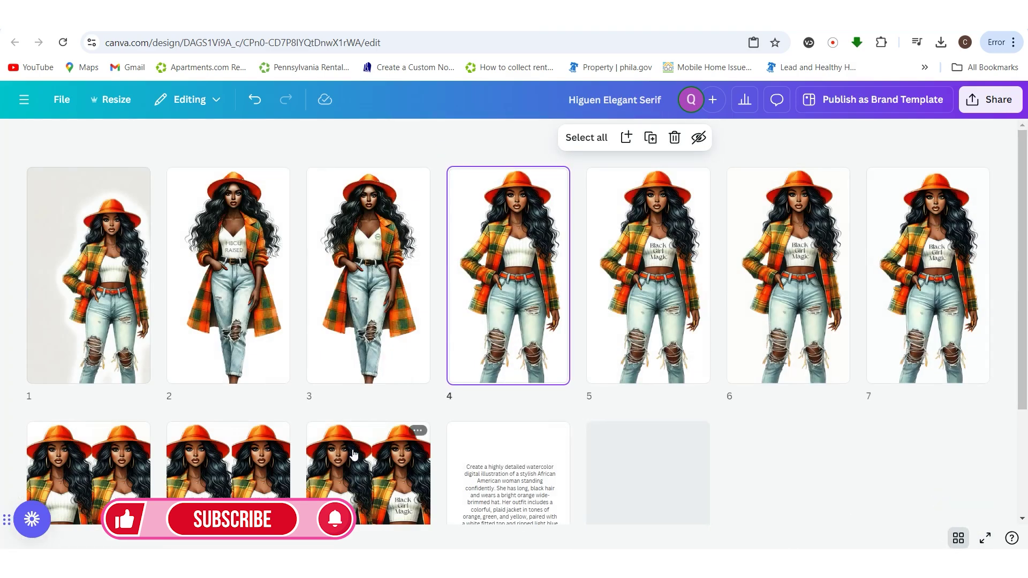
pyautogui.scroll(-2, 354, 453)
pyautogui.doubleClick(353, 453)
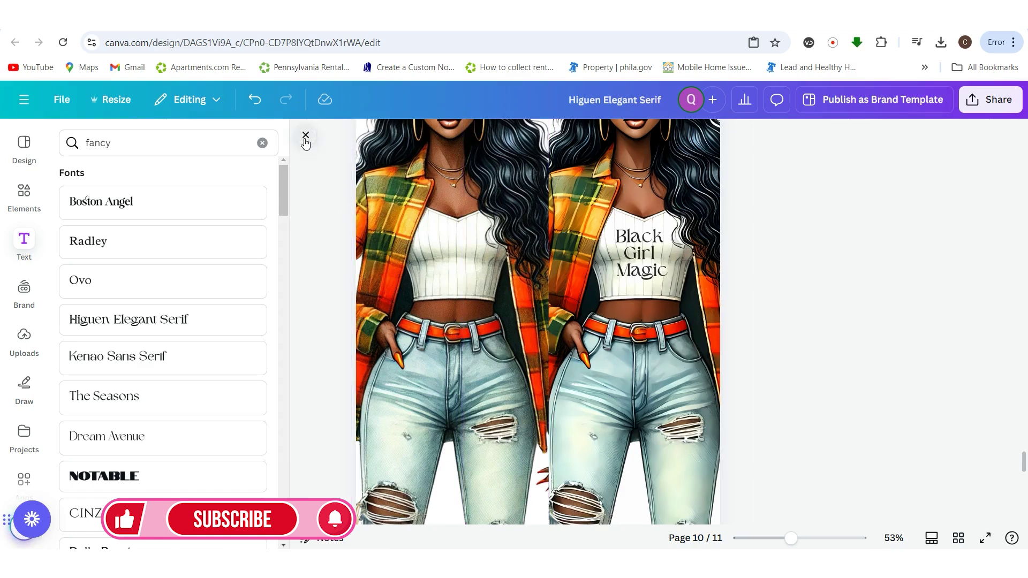
pyautogui.click(305, 136)
pyautogui.scroll(3, 626, 345)
pyautogui.scroll(-1, 628, 349)
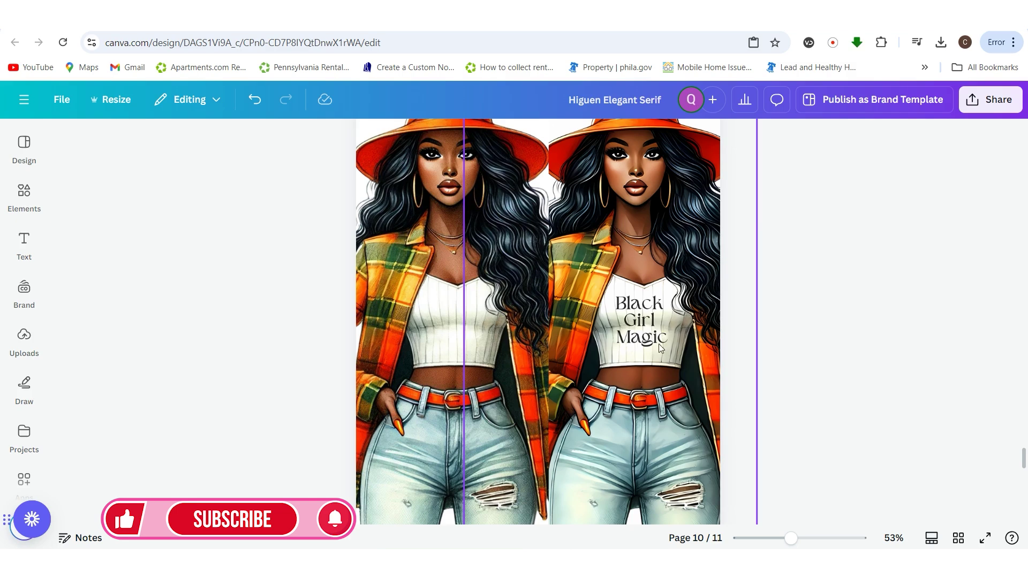
pyautogui.scroll(1, 712, 307)
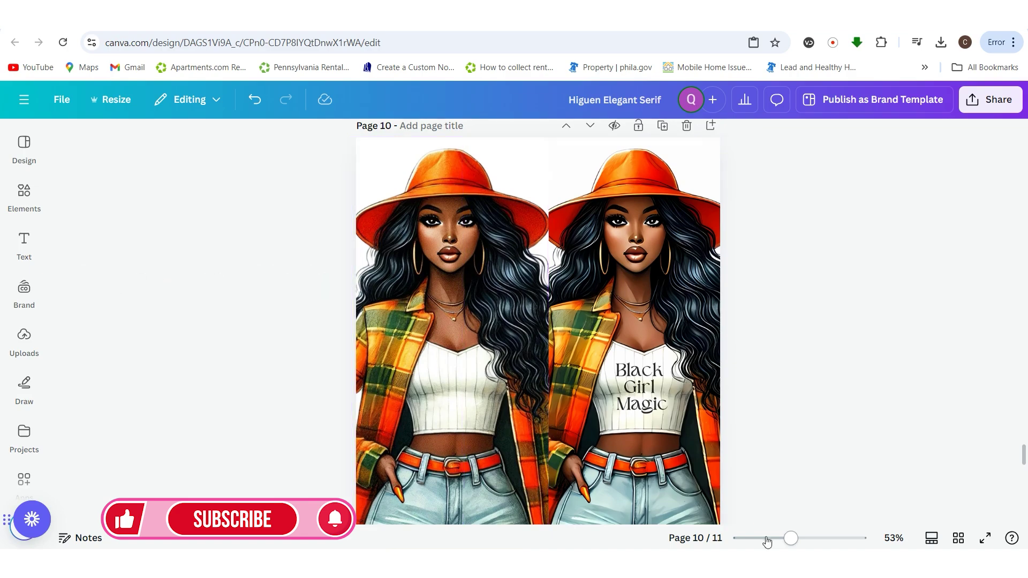
pyautogui.moveTo(791, 538); pyautogui.dragTo(813, 541)
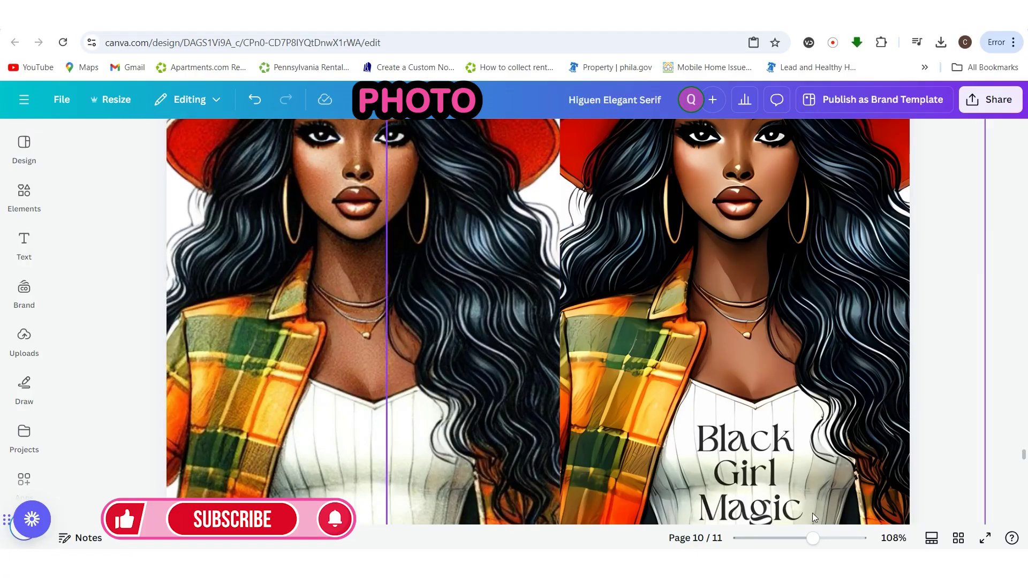
pyautogui.moveTo(813, 538); pyautogui.dragTo(795, 539)
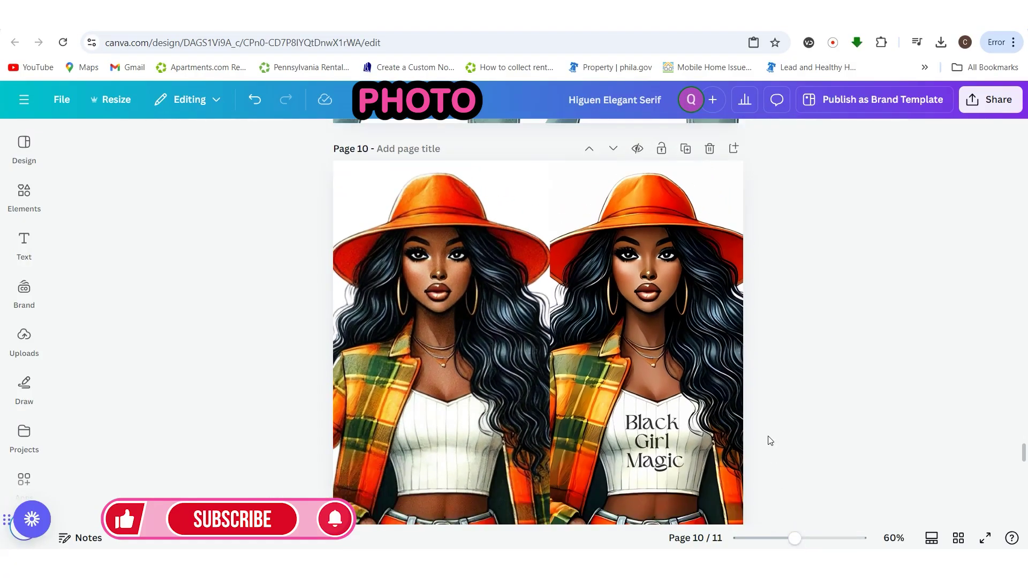
pyautogui.scroll(8, 768, 436)
pyautogui.scroll(-10, 769, 434)
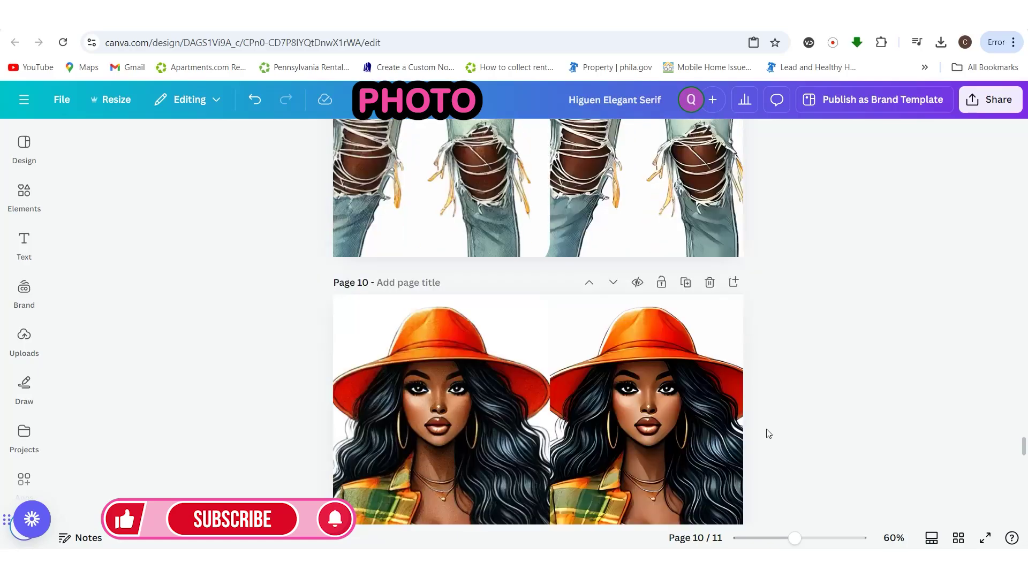
pyautogui.moveTo(794, 544); pyautogui.dragTo(802, 539)
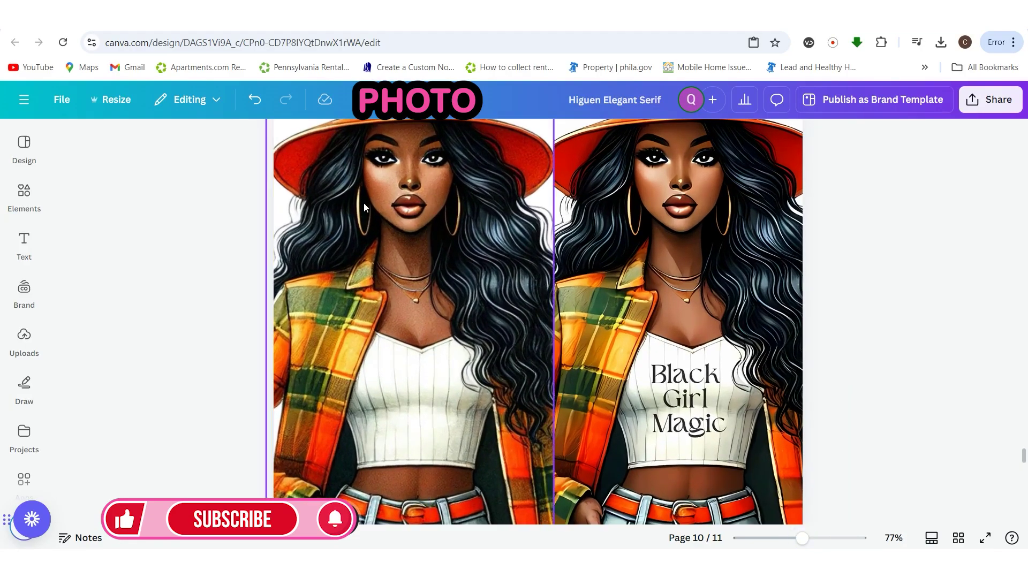
# Compare the hats, tops and jeans of the two side-by-side illustrations on page 10
pyautogui.scroll(2, 685, 355)
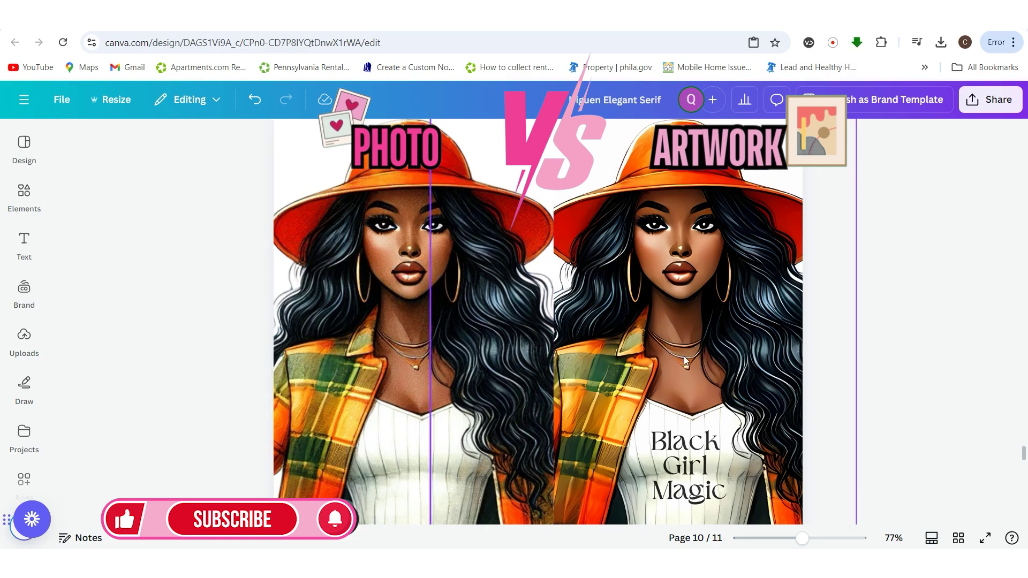
pyautogui.scroll(-3, 683, 356)
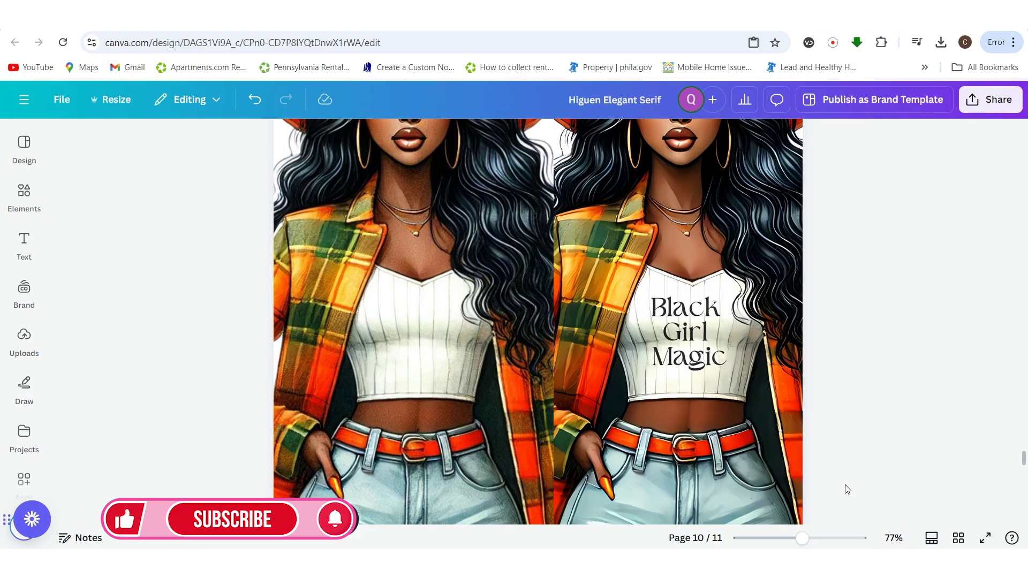
# On page 2, replace the HBCU RAISED text on the white top with "Pass Me The", putting "The" on a second line
pyautogui.click(959, 539)
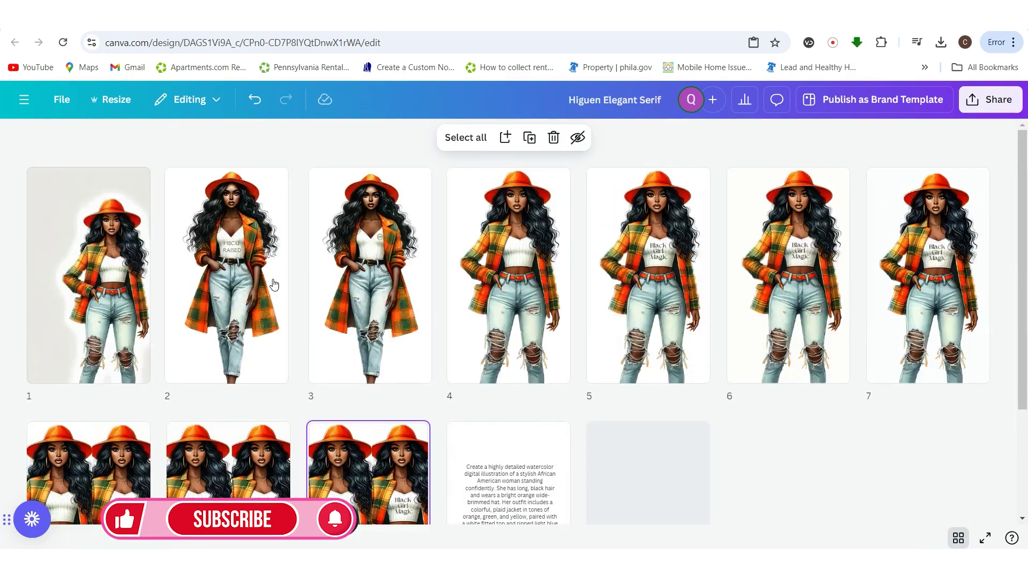
pyautogui.doubleClick(273, 284)
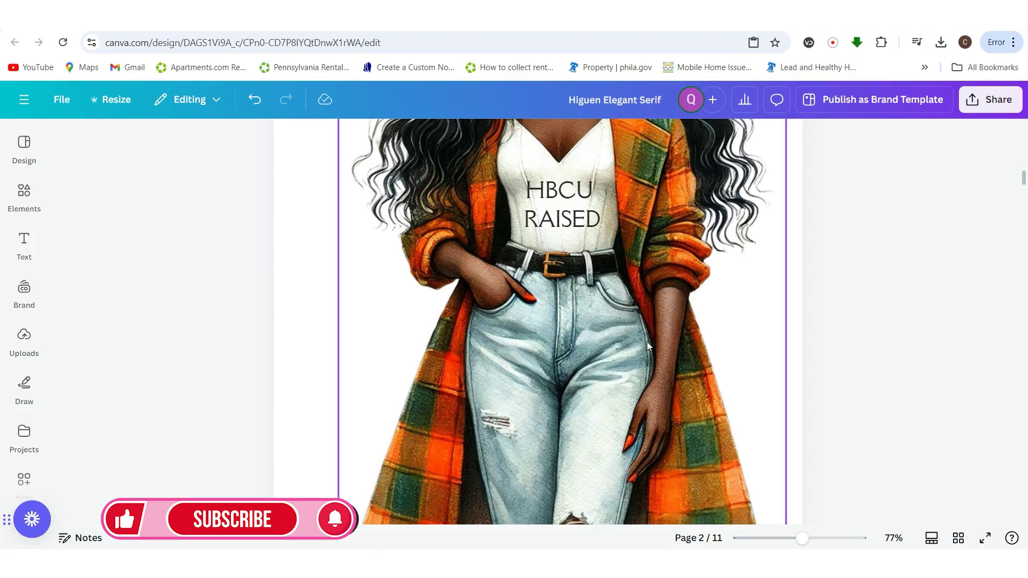
pyautogui.scroll(1, 647, 342)
pyautogui.scroll(2, 607, 330)
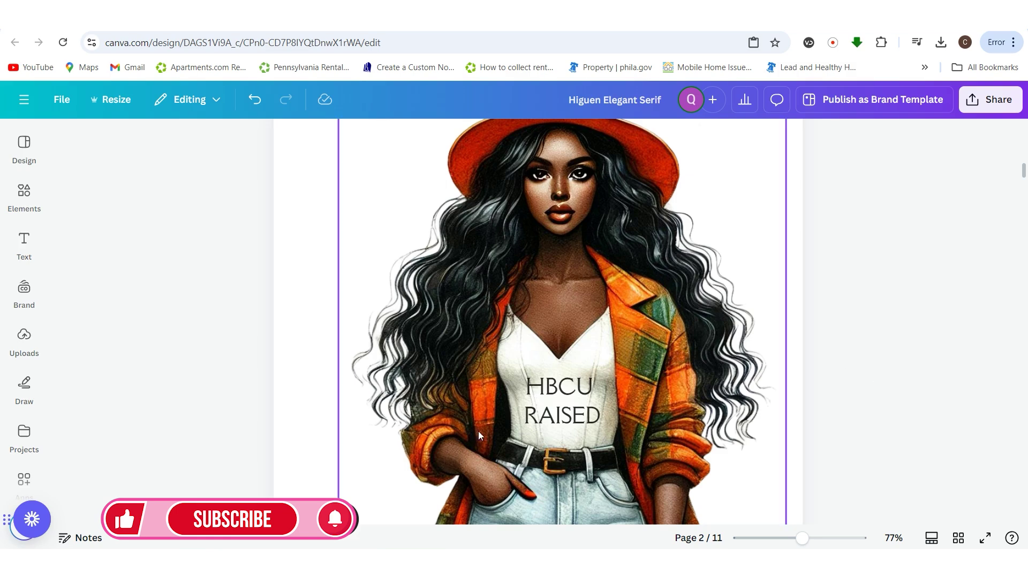
pyautogui.click(571, 419)
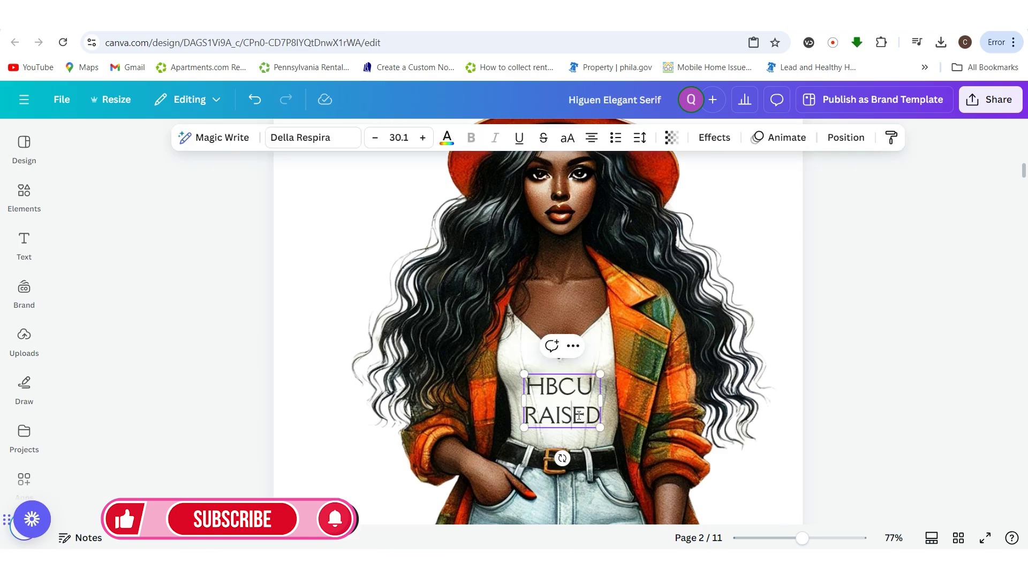
pyautogui.moveTo(529, 386); pyautogui.dragTo(594, 411)
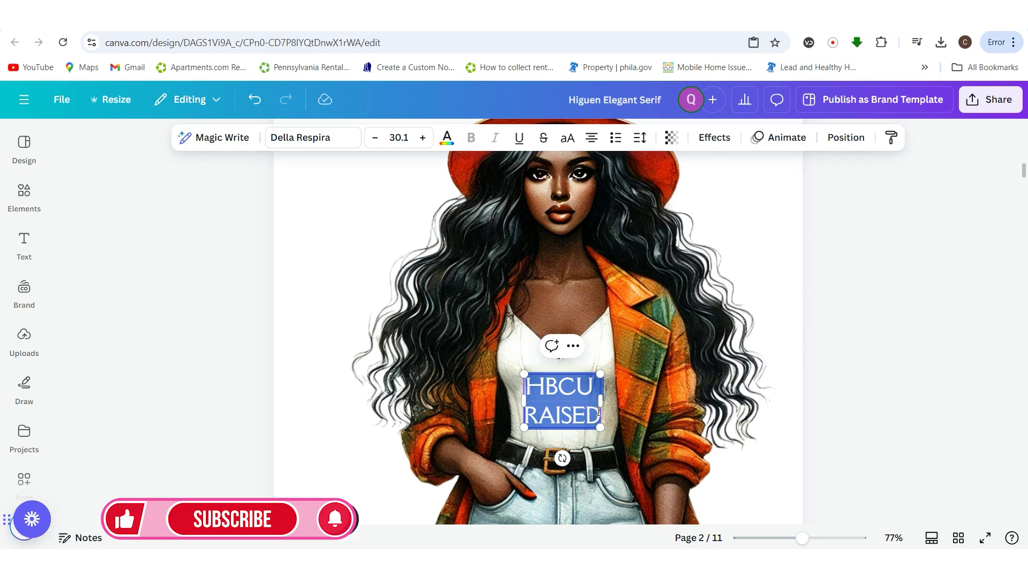
pyautogui.press('BackSpace')
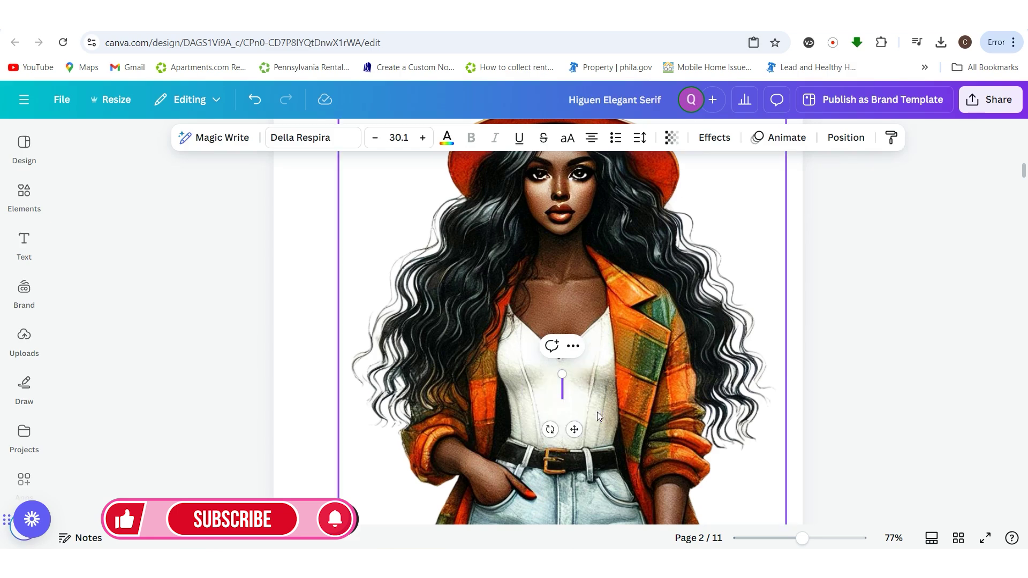
pyautogui.write('Pass')
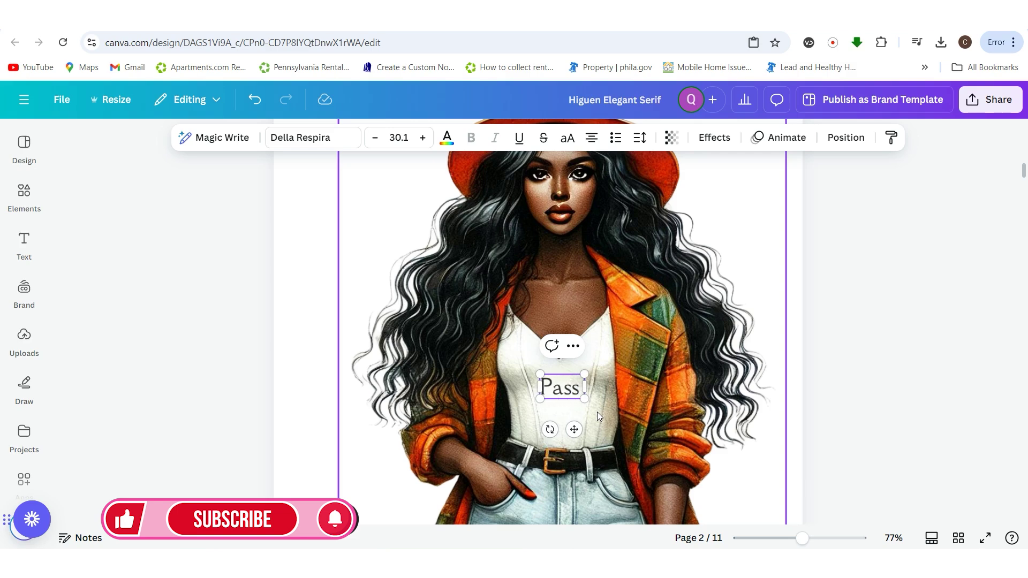
pyautogui.write(' Me')
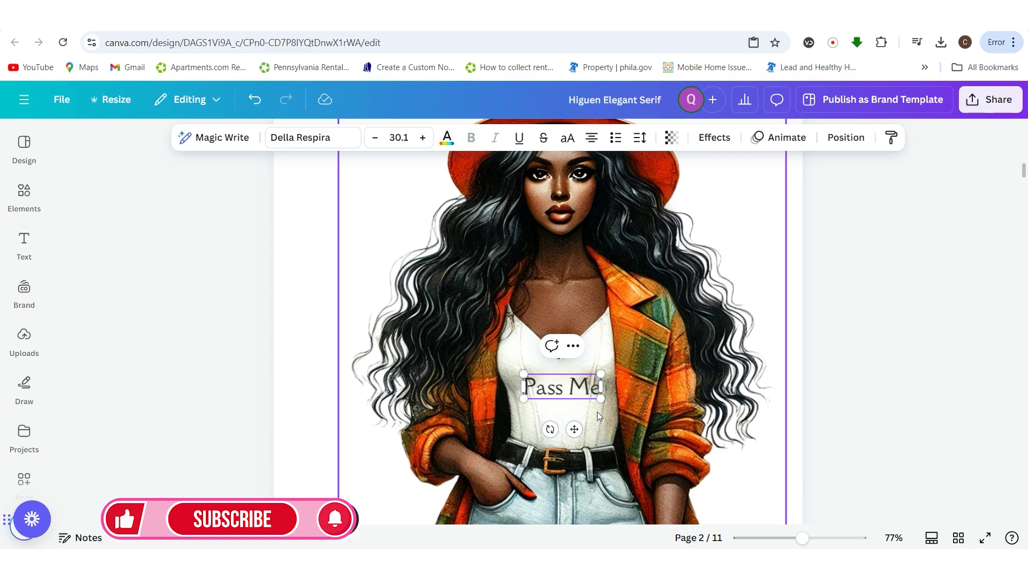
pyautogui.press('Return')
pyautogui.write('The')
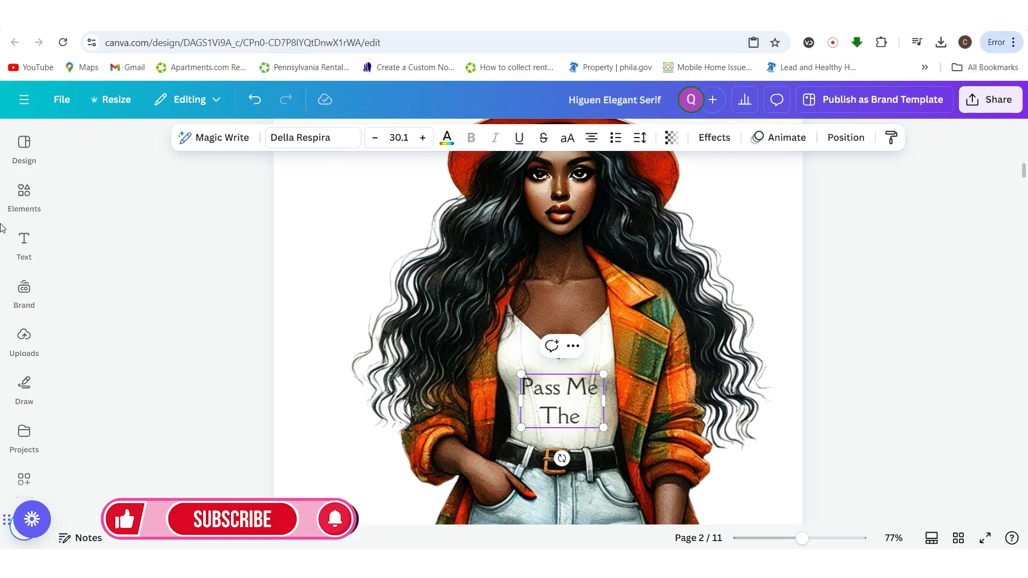
# Search the graphics for "pie" and add the pumpkin pie slice with whipped cream to page 2
pyautogui.click(24, 193)
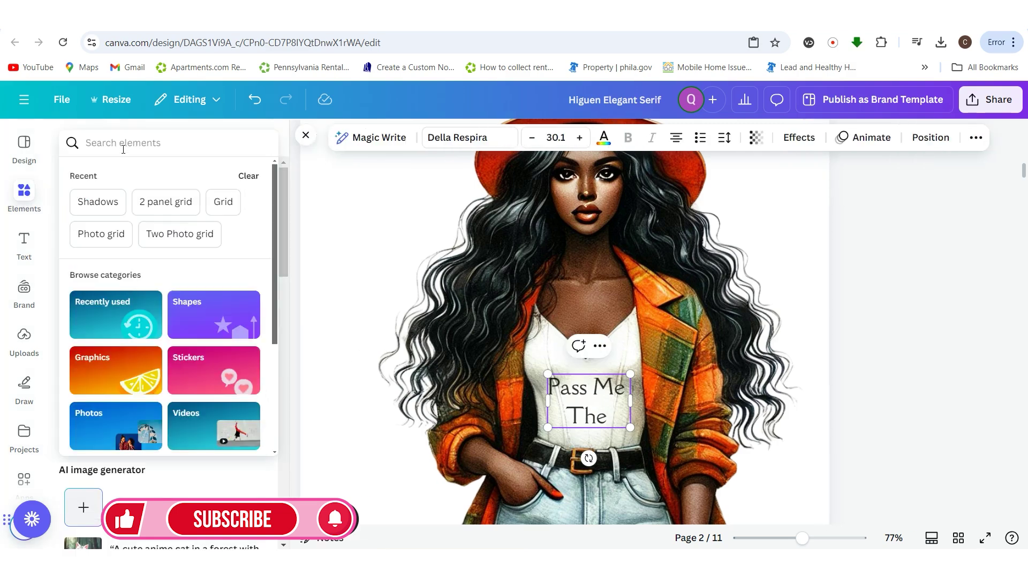
pyautogui.write('pie')
pyautogui.press('Return')
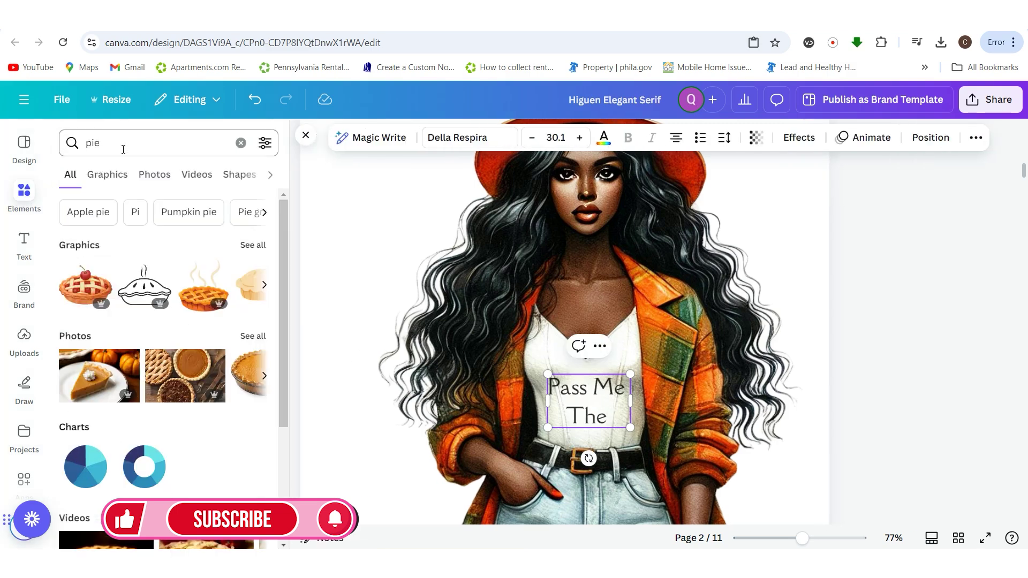
pyautogui.click(253, 247)
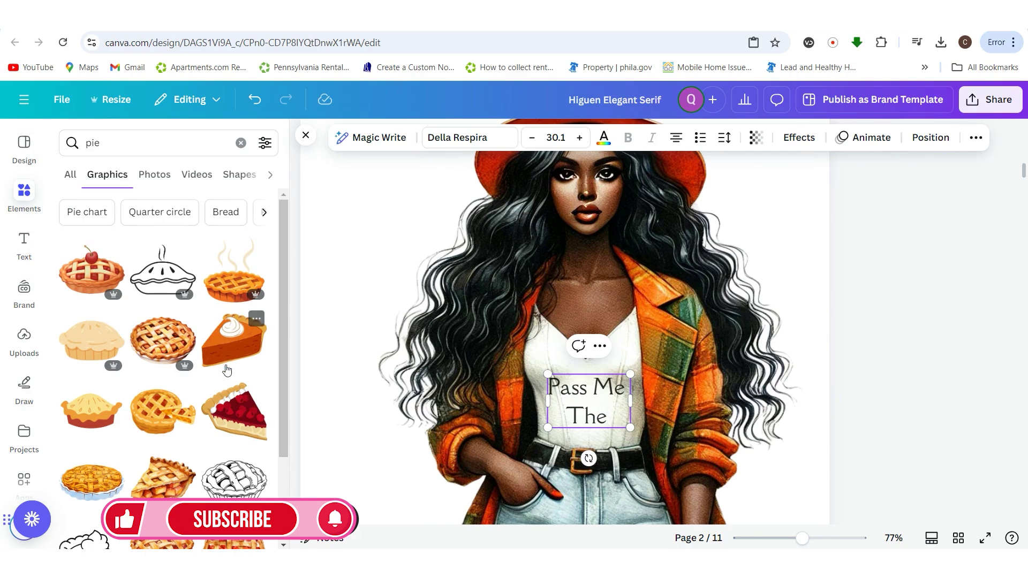
pyautogui.click(230, 347)
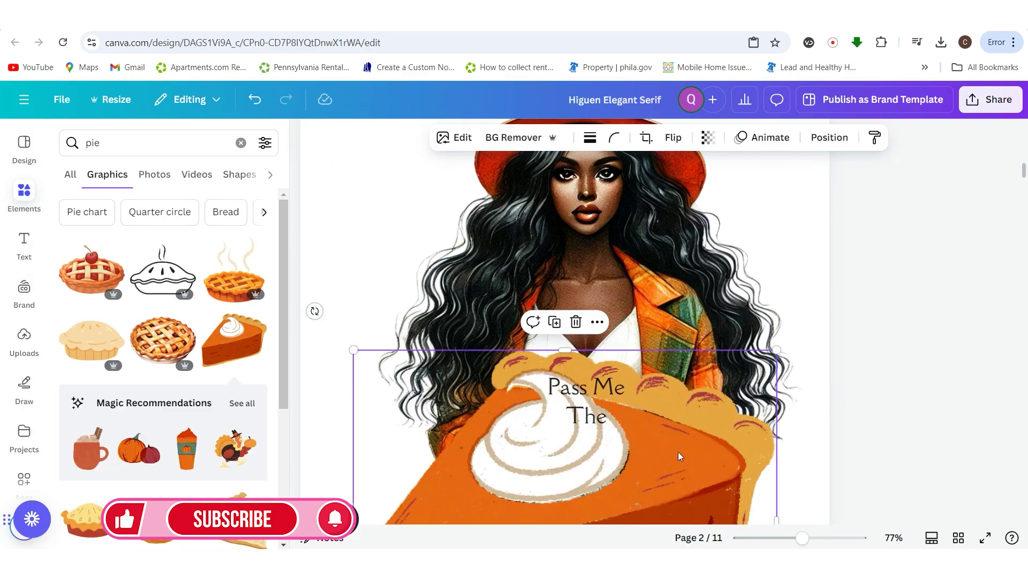
# Shrink the pie slice to about word size and place it on the white top beside "The"
pyautogui.scroll(-5, 702, 472)
pyautogui.moveTo(777, 428); pyautogui.dragTo(489, 221)
pyautogui.scroll(2, 640, 406)
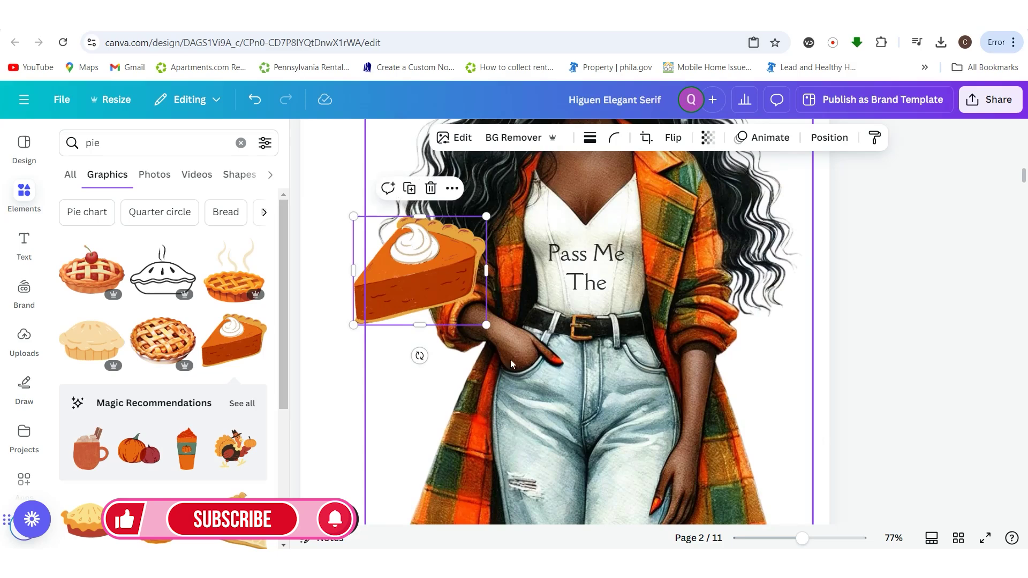
pyautogui.moveTo(463, 321); pyautogui.dragTo(645, 273)
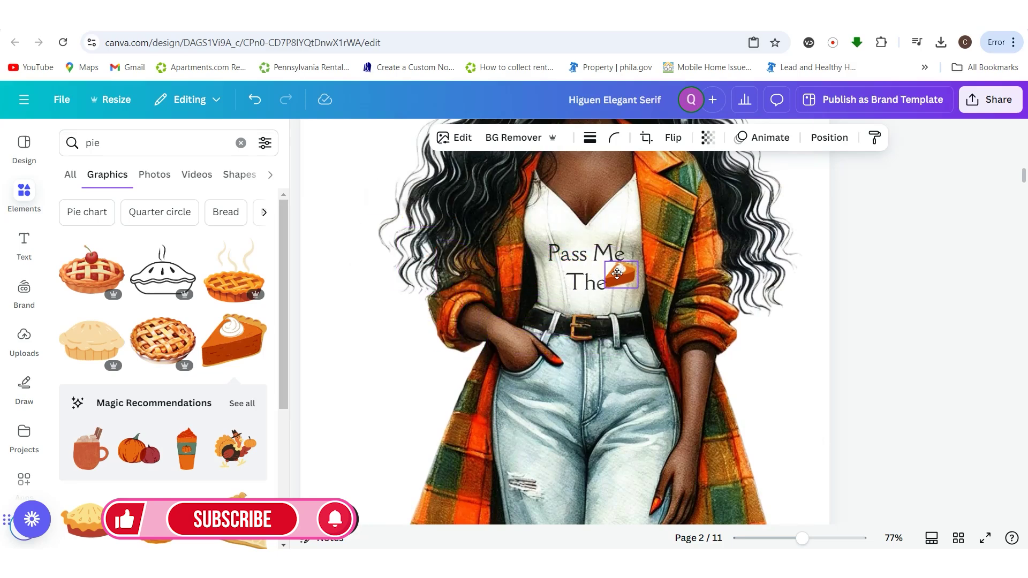
# Narrow the Pass Me The text box slightly and left-align its two lines
pyautogui.click(591, 284)
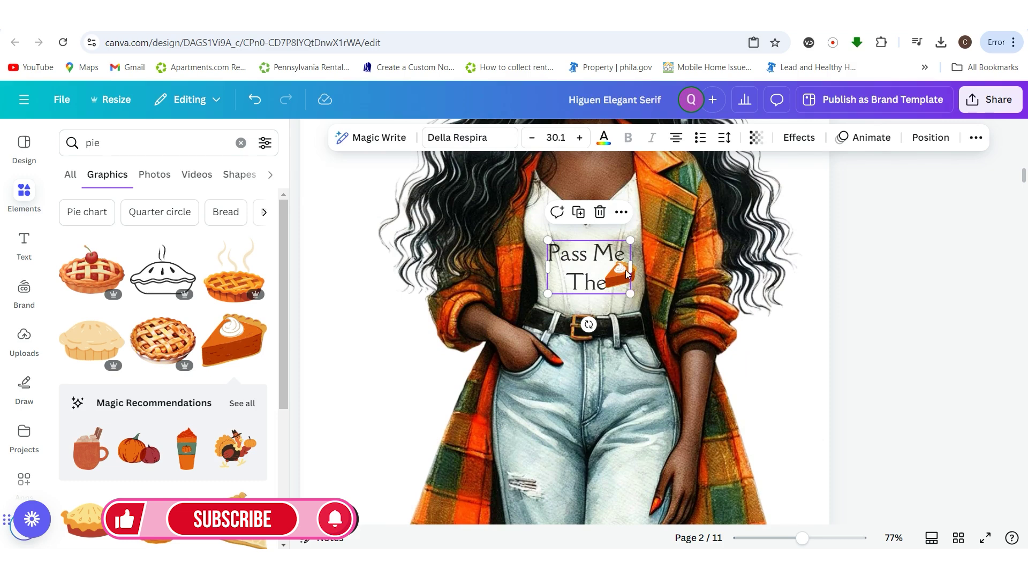
pyautogui.moveTo(630, 273)
pyautogui.mouseDown()
pyautogui.moveTo(616, 273)
pyautogui.moveTo(628, 277)
pyautogui.mouseUp()
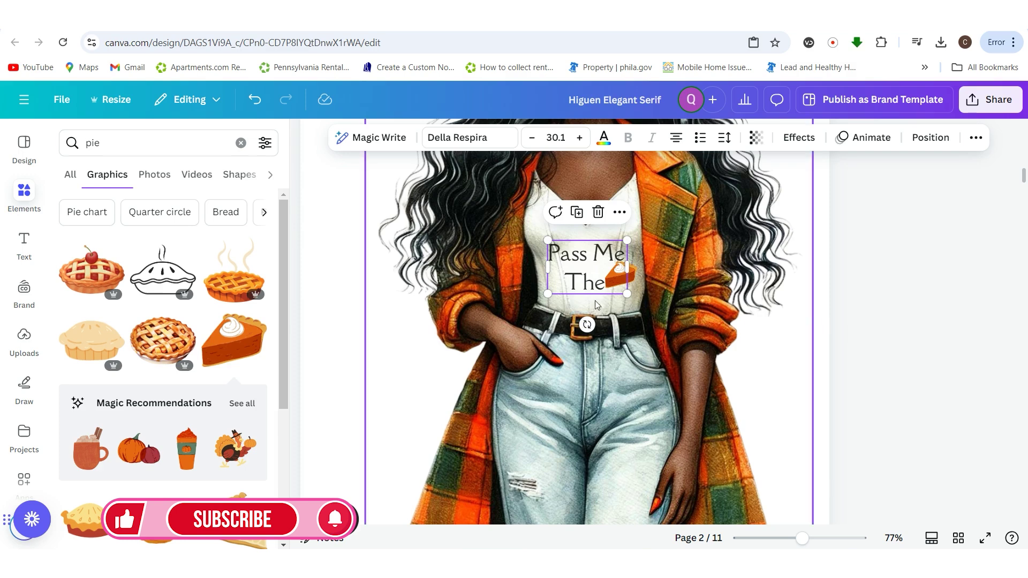
pyautogui.click(681, 141)
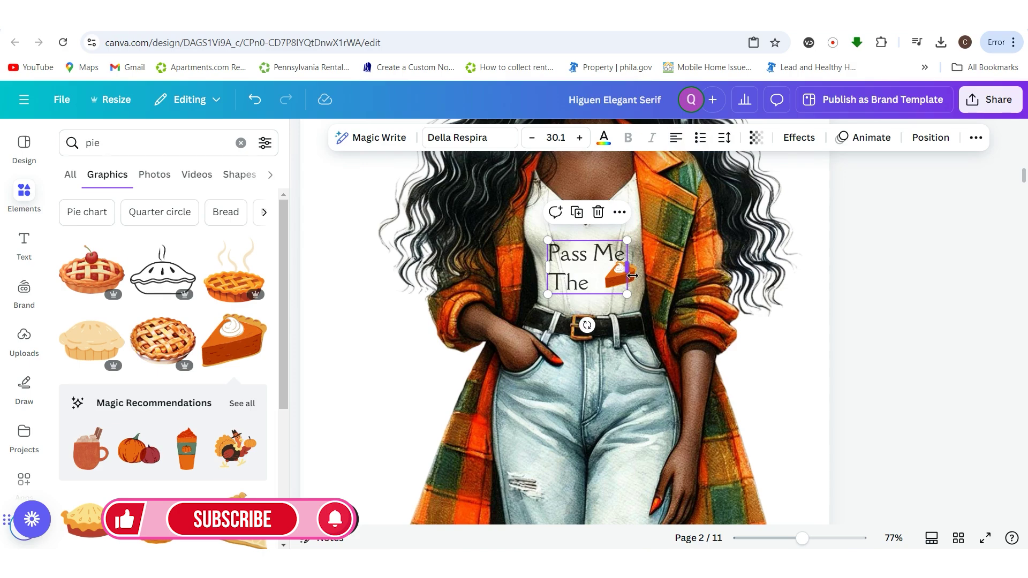
pyautogui.click(778, 326)
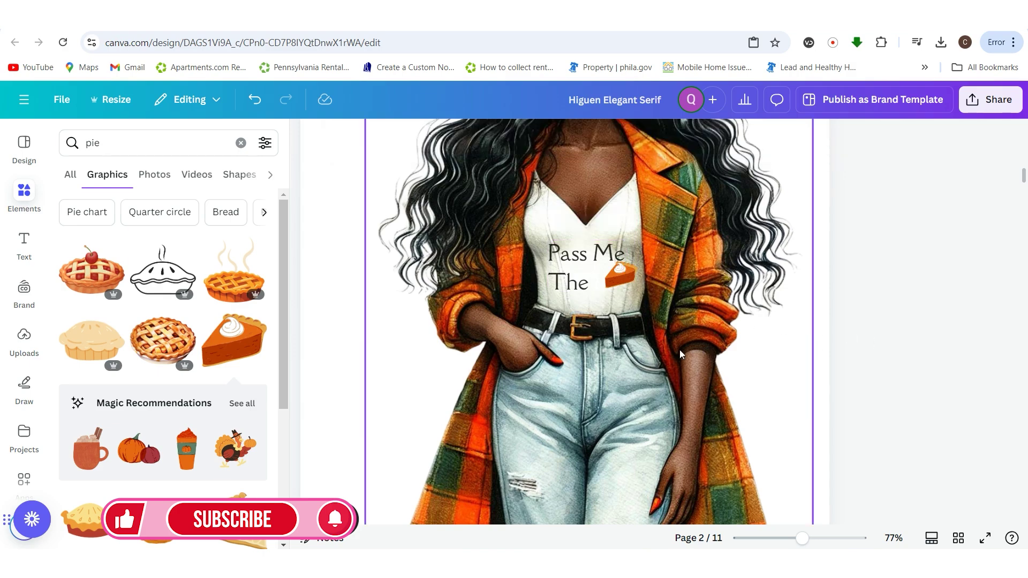
# Move the pie slice onto the second line, directly after the word "The"
pyautogui.moveTo(801, 539); pyautogui.dragTo(820, 538)
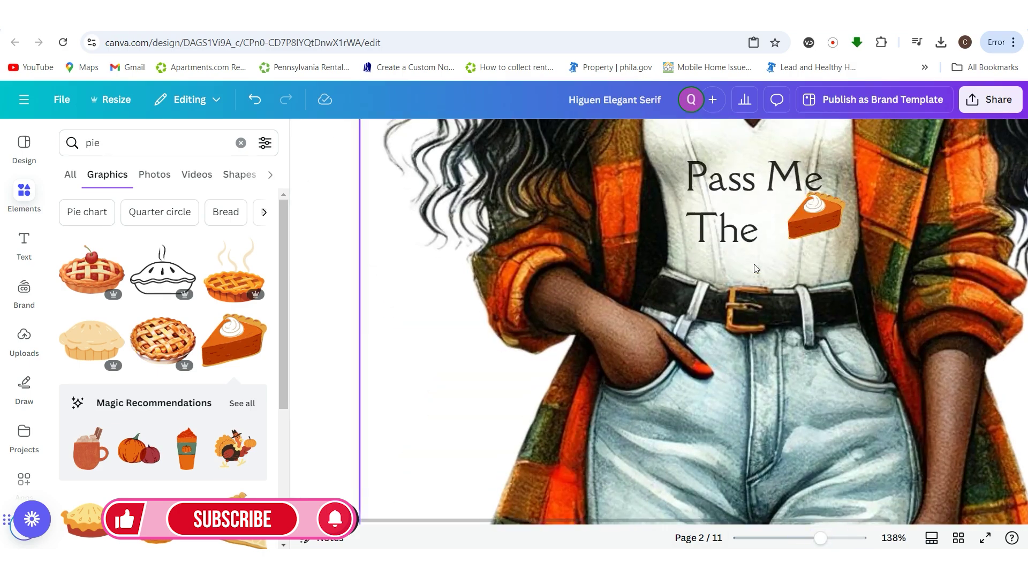
pyautogui.click(802, 221)
pyautogui.moveTo(802, 221); pyautogui.dragTo(816, 227)
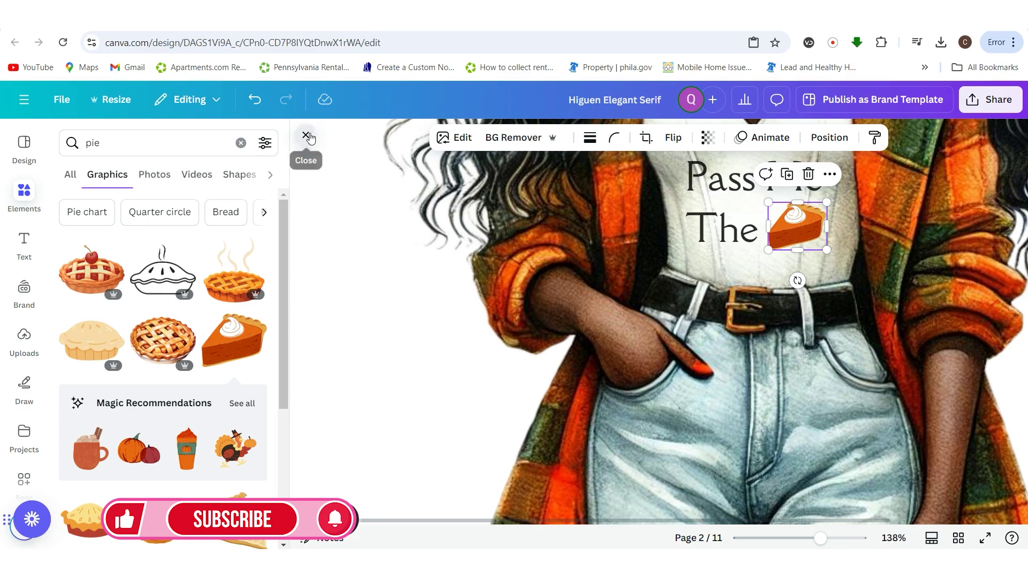
pyautogui.click(307, 135)
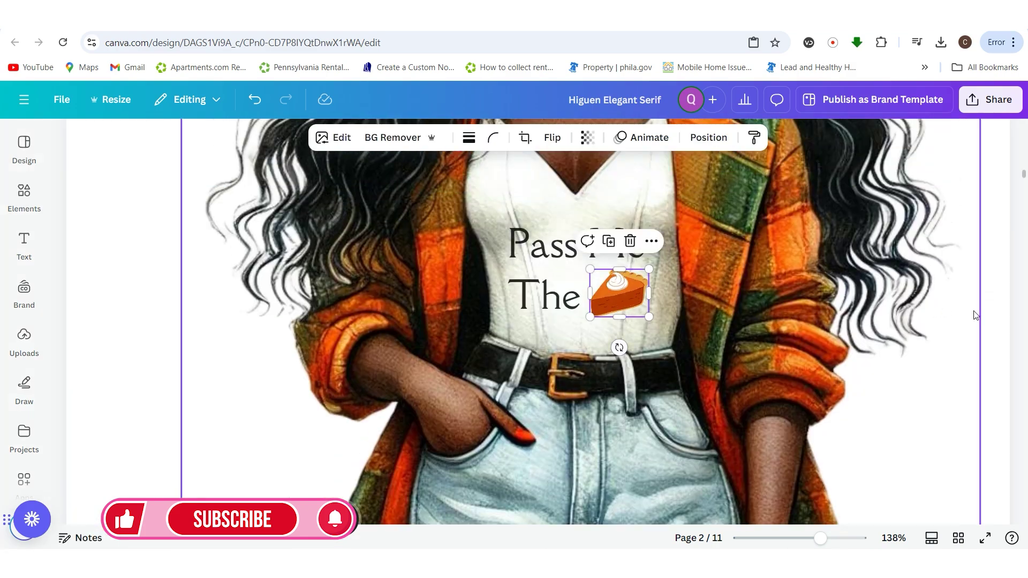
pyautogui.click(974, 315)
pyautogui.scroll(2, 776, 268)
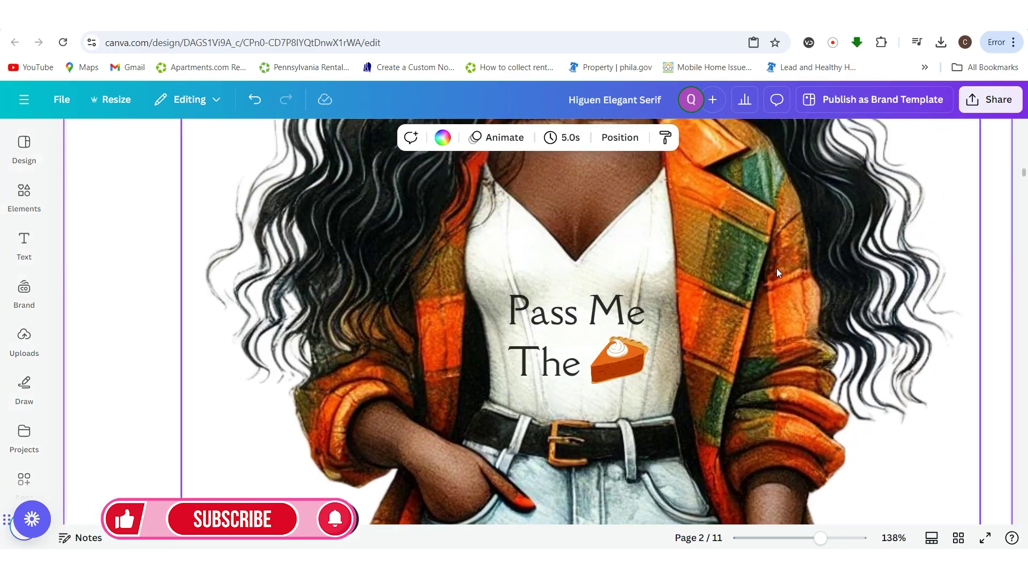
# Try to select the Pass Me The text together with the pie slice, undoing the accidental moves of the woman illustration
pyautogui.click(622, 358)
pyautogui.click(487, 282)
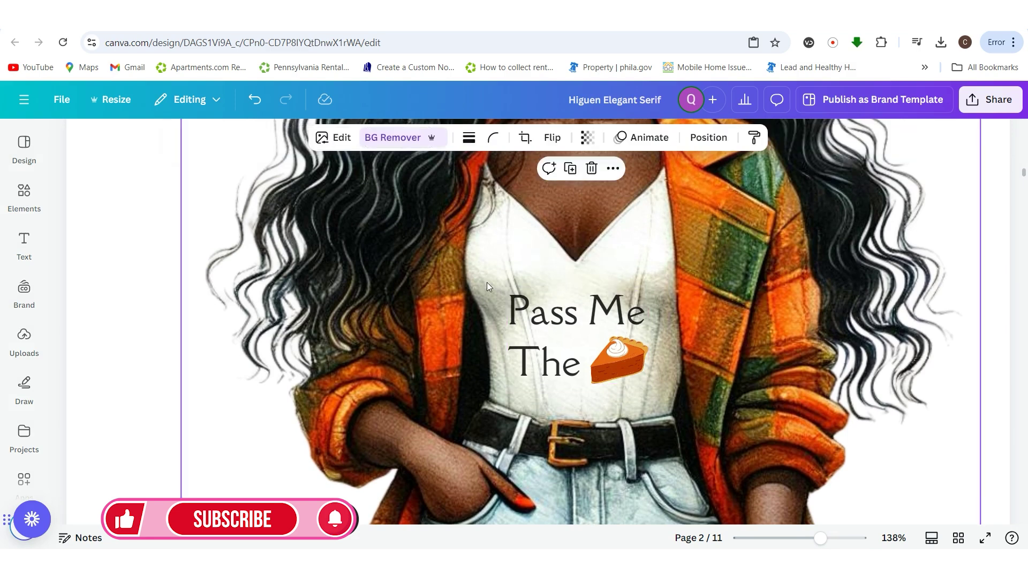
pyautogui.moveTo(487, 282); pyautogui.dragTo(516, 303)
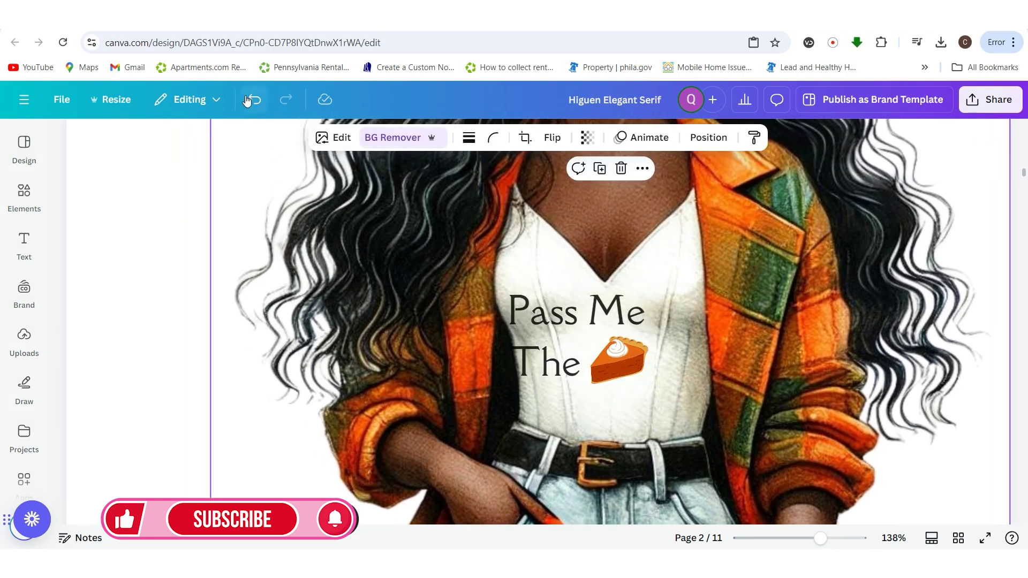
pyautogui.click(248, 100)
pyautogui.click(607, 359)
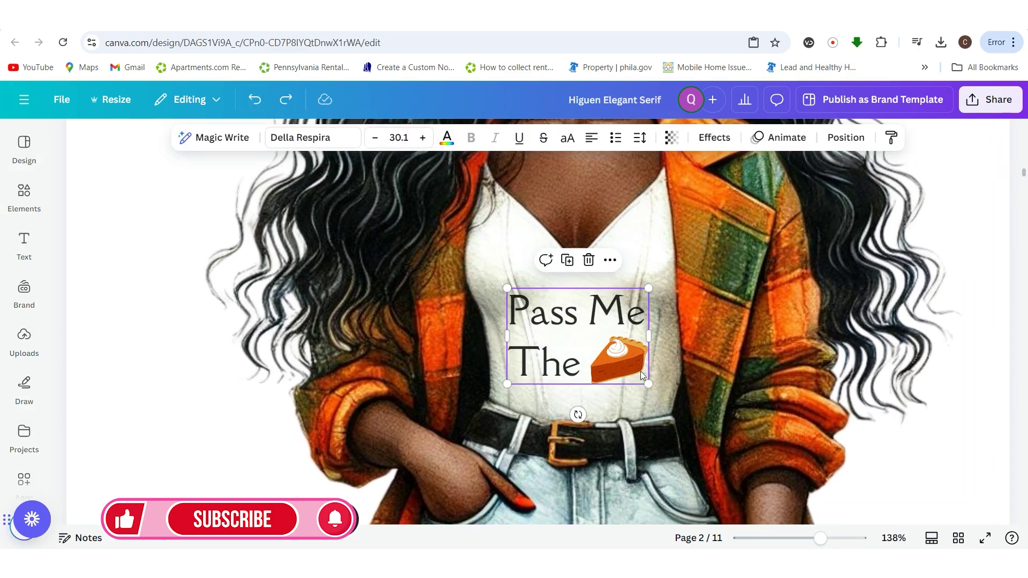
pyautogui.click(662, 397)
pyautogui.moveTo(663, 400); pyautogui.dragTo(629, 361)
pyautogui.click(256, 106)
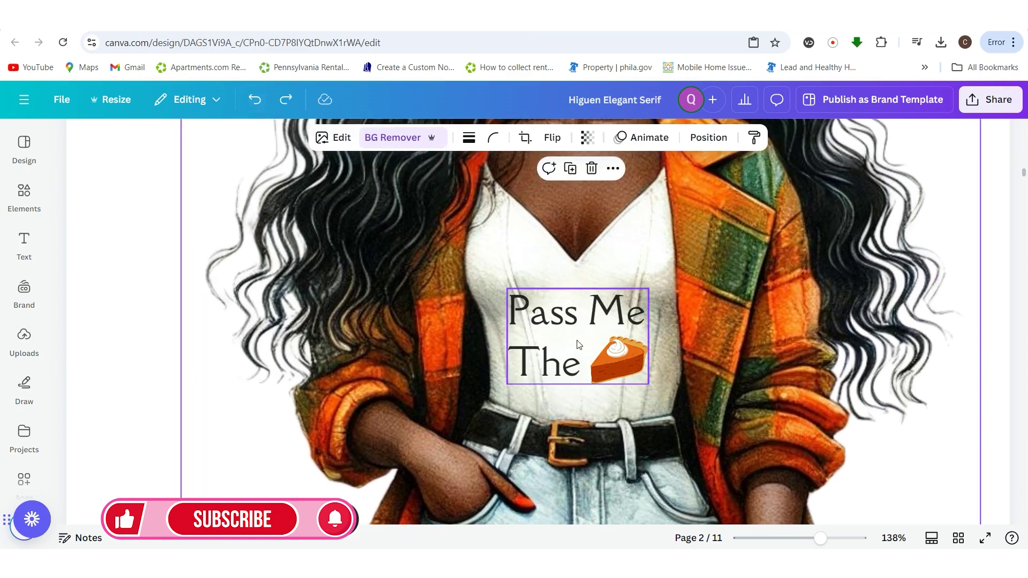
# Shift the woman illustration slightly sideways behind the Pass Me The text and pie slice
pyautogui.click(571, 320)
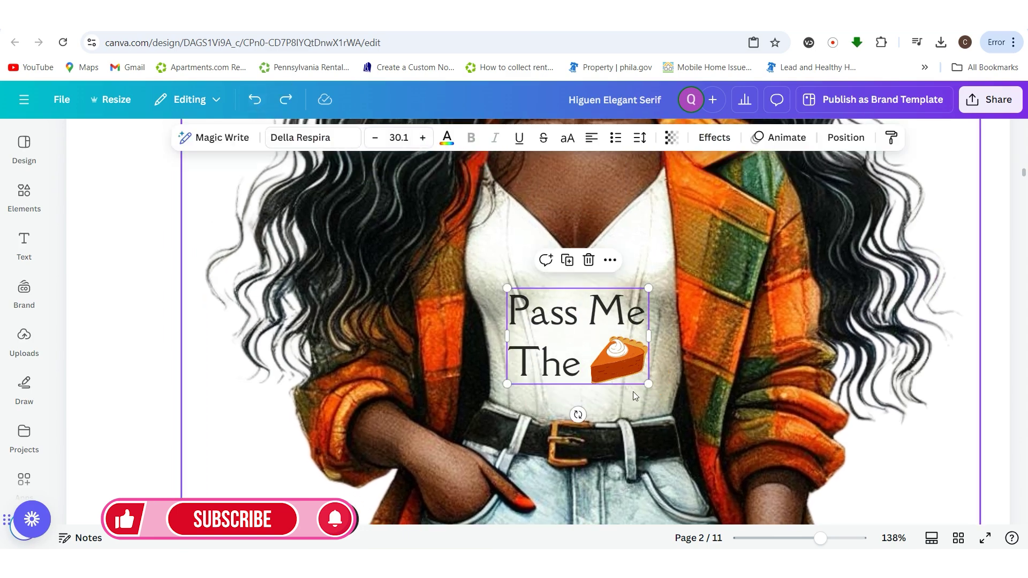
pyautogui.click(614, 370)
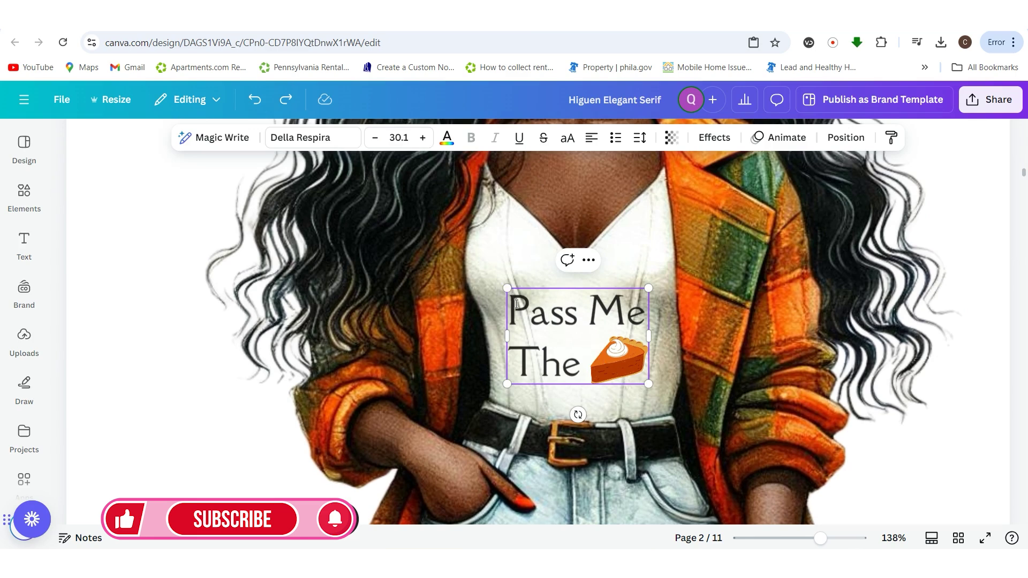
pyautogui.click(627, 403)
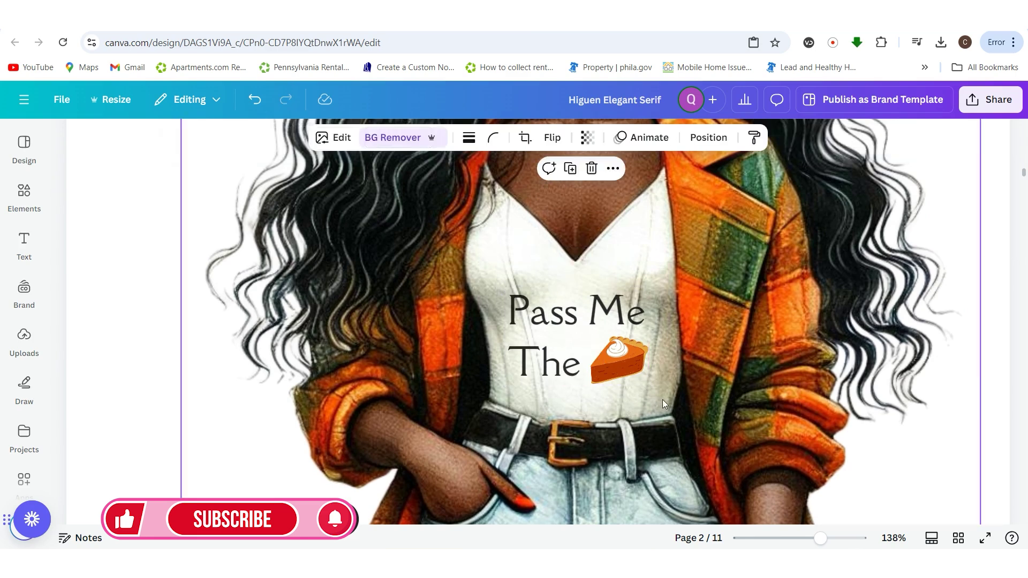
pyautogui.moveTo(663, 399)
pyautogui.mouseDown()
pyautogui.moveTo(642, 398)
pyautogui.moveTo(657, 399)
pyautogui.mouseUp()
pyautogui.click(637, 359)
pyautogui.click(605, 338)
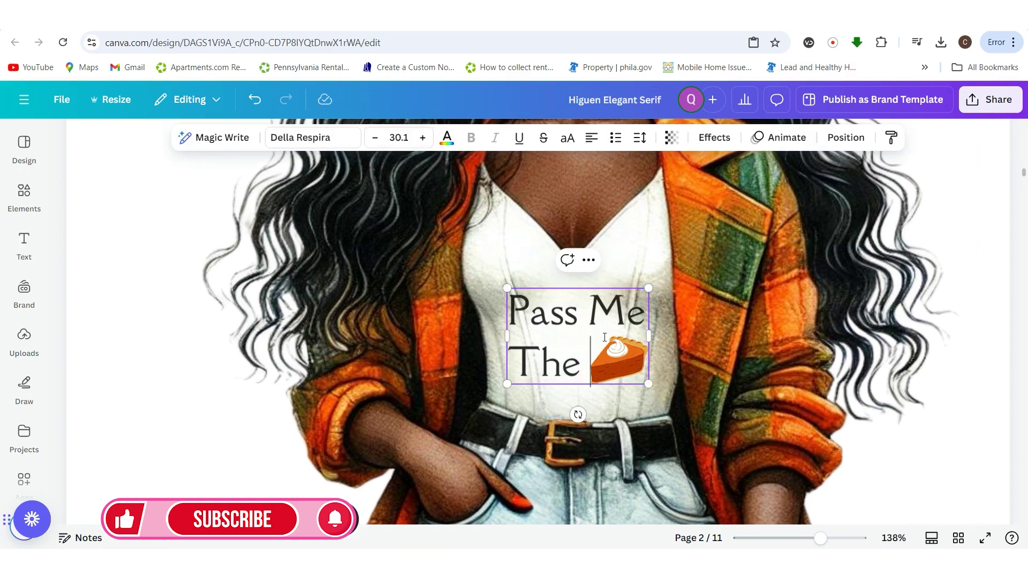
# Reposition the Pass Me The text and the pie slice on the white top so the slice sits close after the word "The"
pyautogui.moveTo(819, 539); pyautogui.dragTo(795, 539)
pyautogui.click(822, 406)
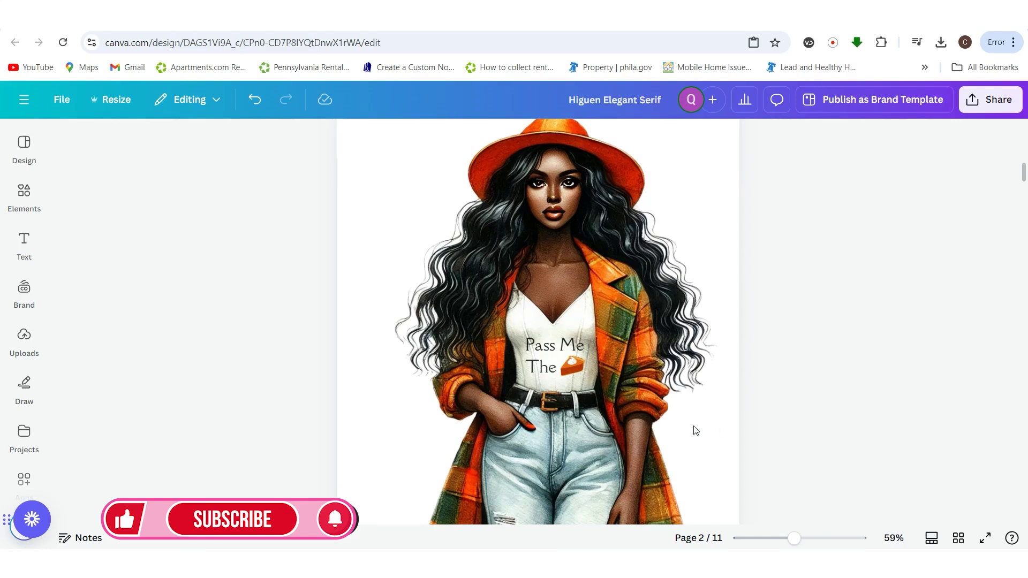
pyautogui.click(569, 370)
pyautogui.moveTo(598, 368); pyautogui.dragTo(573, 369)
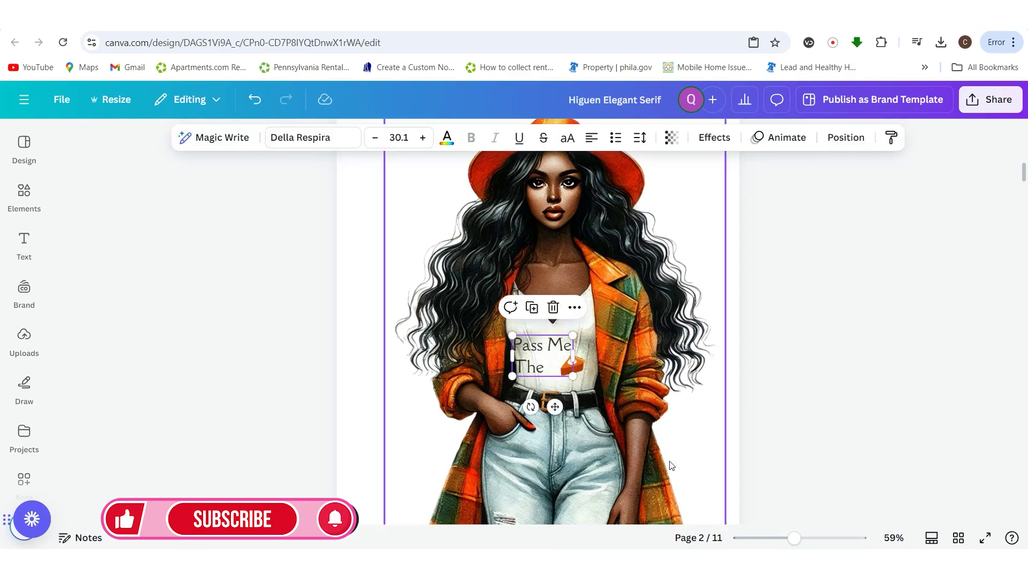
pyautogui.scroll(5, 642, 362)
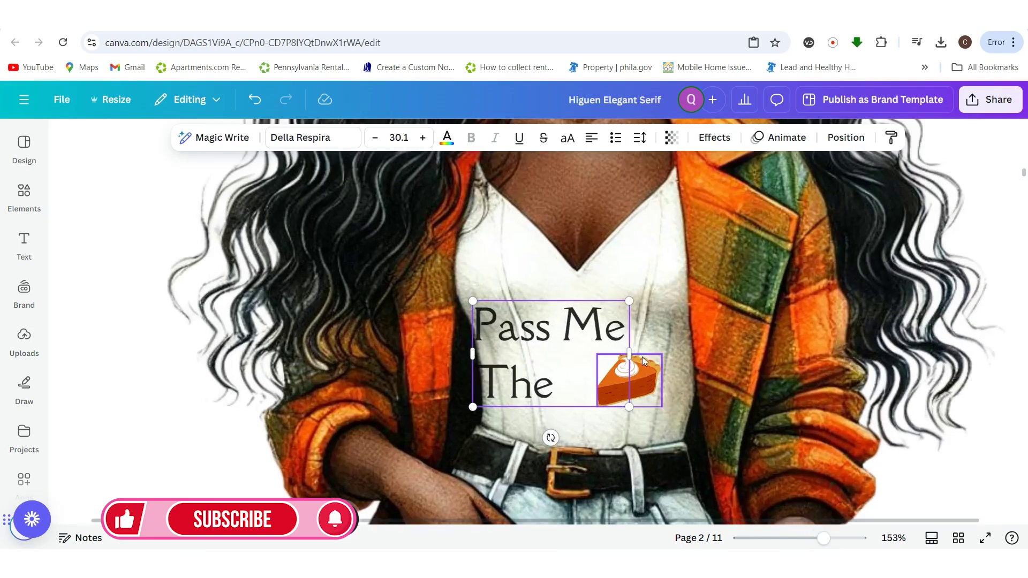
pyautogui.moveTo(641, 362); pyautogui.dragTo(630, 367)
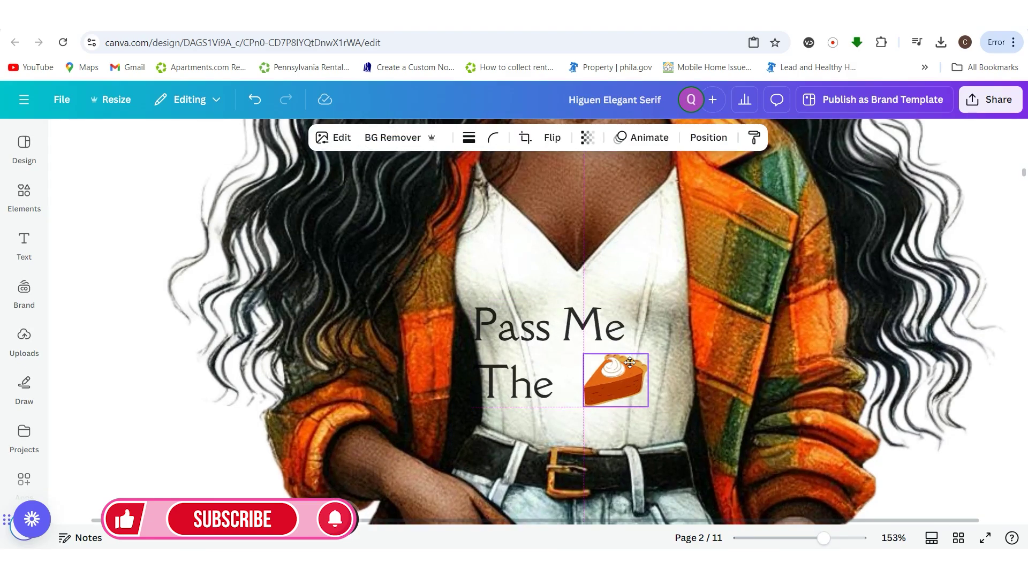
pyautogui.click(543, 336)
pyautogui.moveTo(542, 336); pyautogui.dragTo(567, 340)
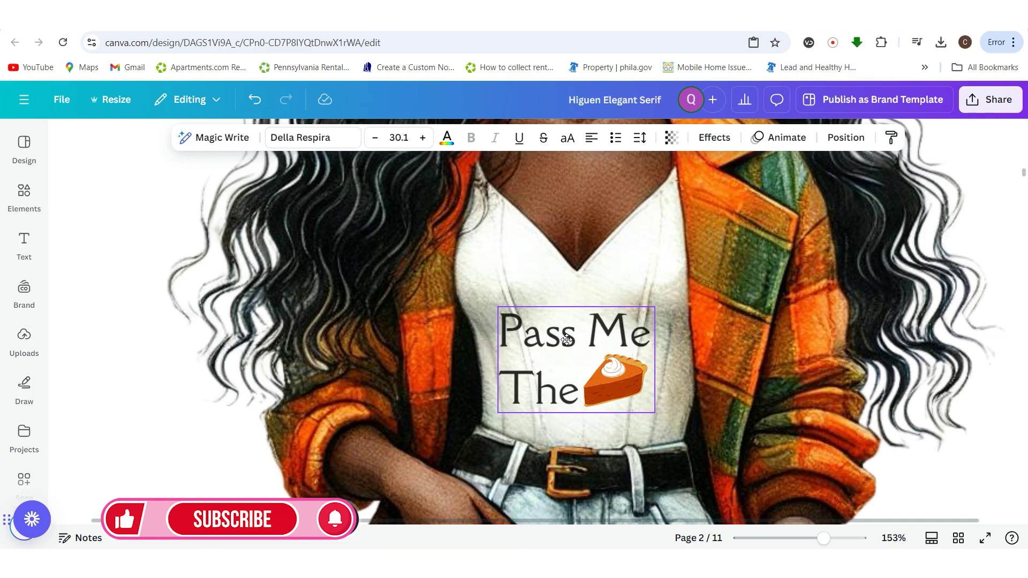
pyautogui.moveTo(566, 340); pyautogui.dragTo(567, 341)
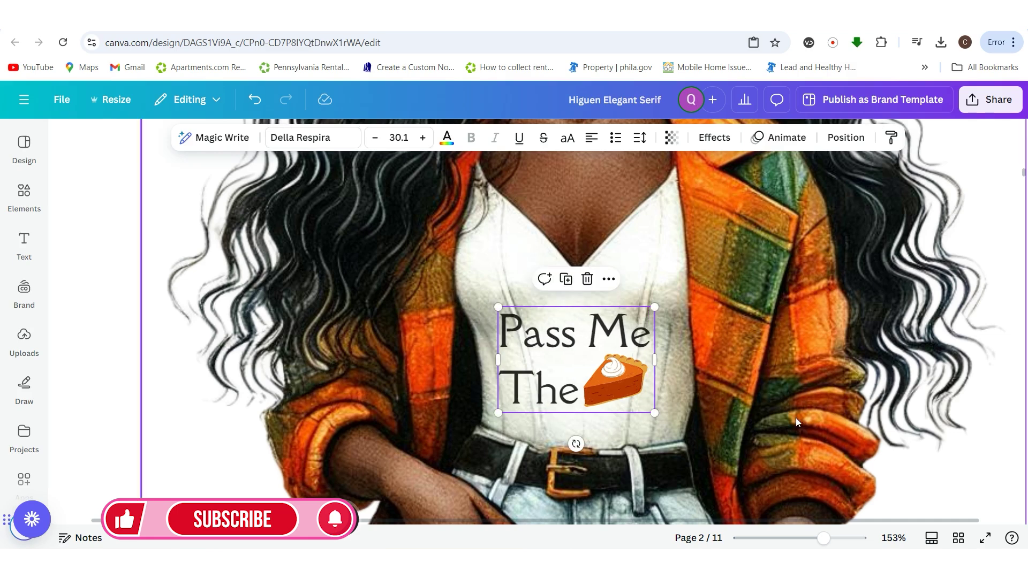
# Scale the Pass Me The text down to size 28.4 and nudge it back into place beside the pie slice
pyautogui.click(979, 447)
pyautogui.moveTo(824, 538)
pyautogui.mouseDown()
pyautogui.moveTo(800, 538)
pyautogui.moveTo(820, 538)
pyautogui.mouseUp()
pyautogui.click(550, 391)
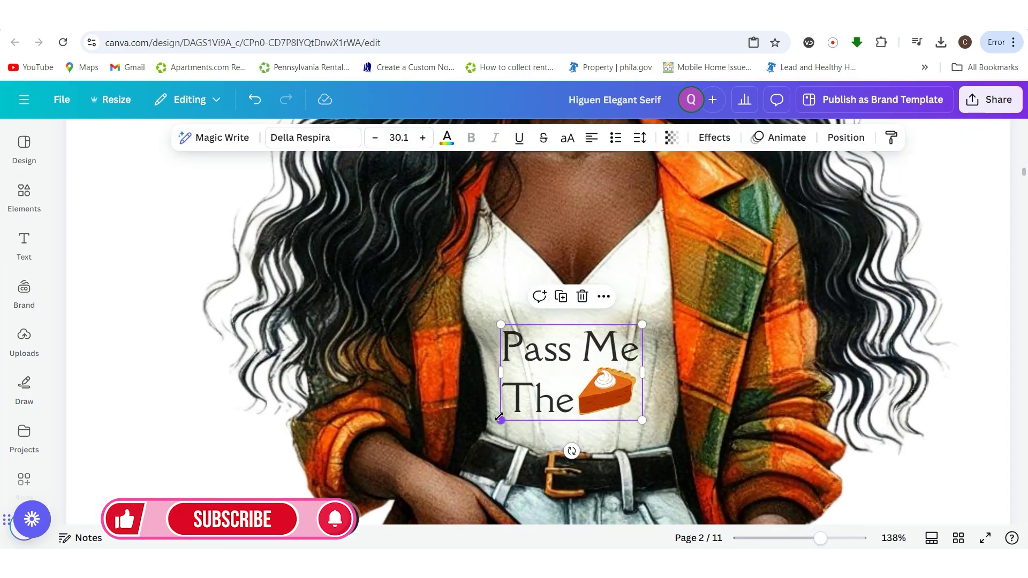
pyautogui.moveTo(500, 420); pyautogui.dragTo(510, 412)
pyautogui.moveTo(548, 366); pyautogui.dragTo(545, 367)
pyautogui.click(883, 461)
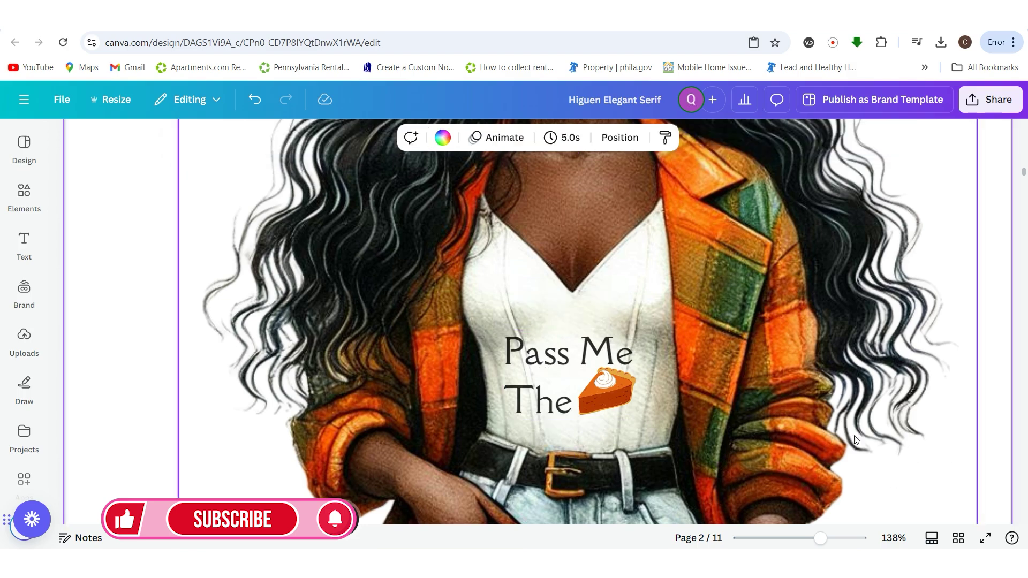
# Nudge the pie slice slightly down and lower the Pass Me The text to line up with it
pyautogui.moveTo(819, 539)
pyautogui.mouseDown()
pyautogui.moveTo(791, 541)
pyautogui.moveTo(838, 541)
pyautogui.mouseUp()
pyautogui.click(632, 410)
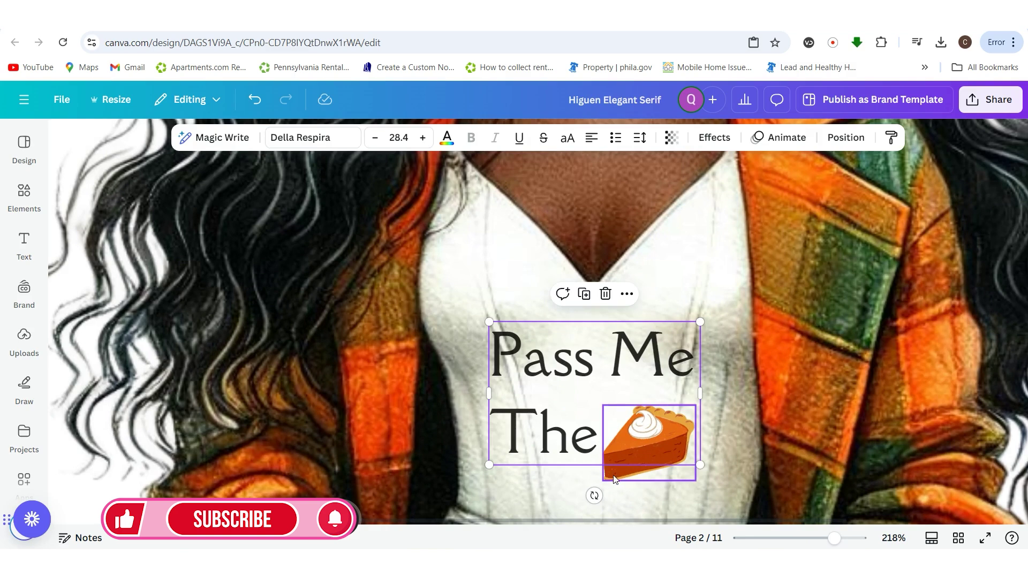
pyautogui.moveTo(618, 470); pyautogui.dragTo(626, 471)
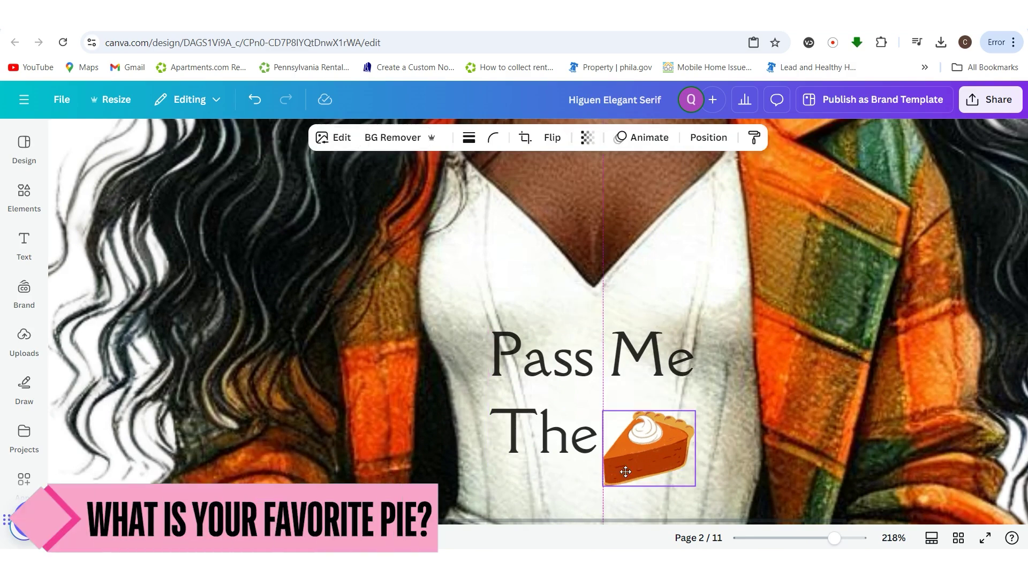
pyautogui.moveTo(595, 386); pyautogui.dragTo(593, 408)
# Set the transparency of the Pass Me The text to 86
pyautogui.click(672, 143)
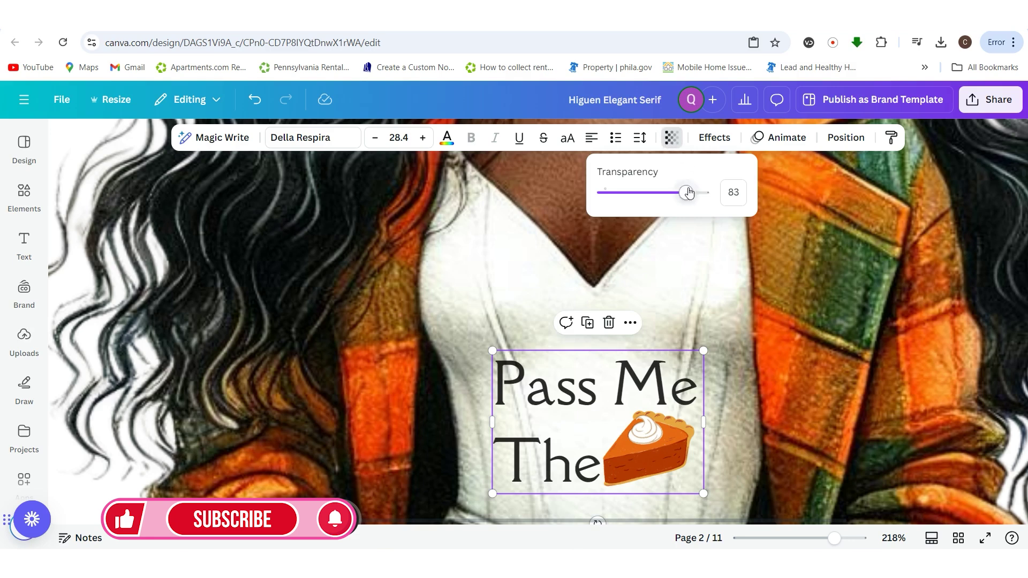
pyautogui.click(707, 193)
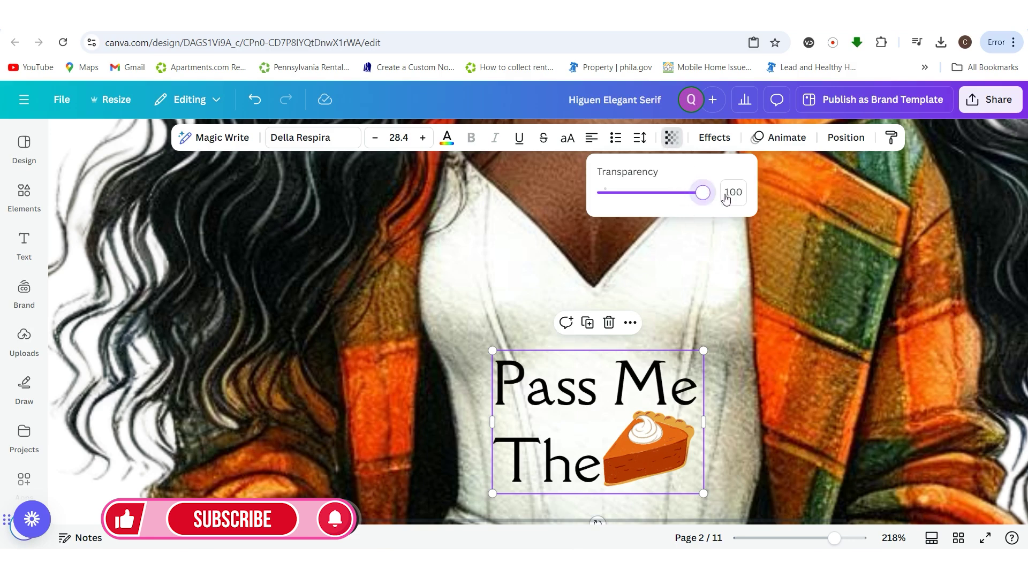
pyautogui.moveTo(708, 195); pyautogui.dragTo(690, 200)
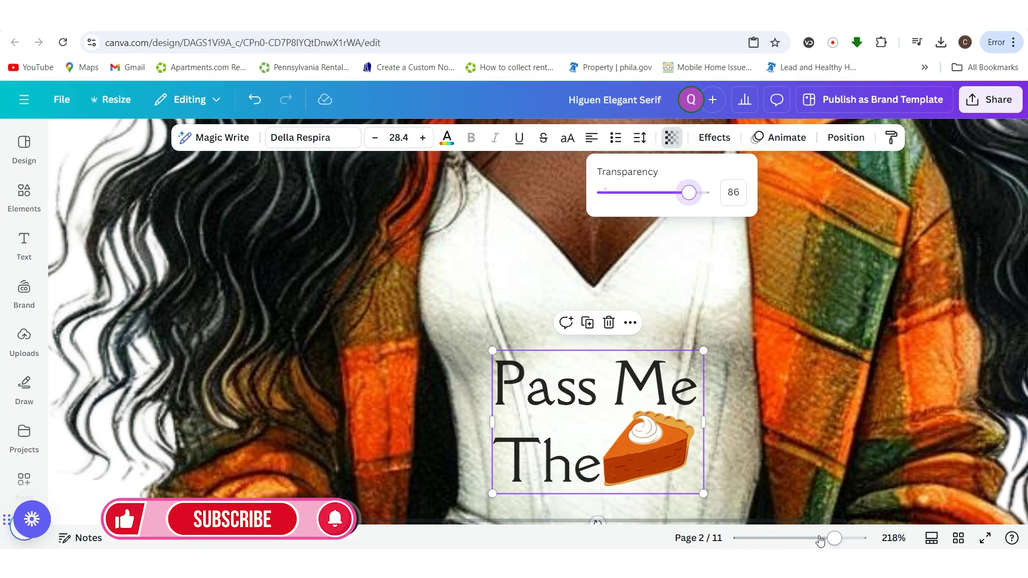
pyautogui.moveTo(834, 538); pyautogui.dragTo(802, 538)
pyautogui.click(847, 414)
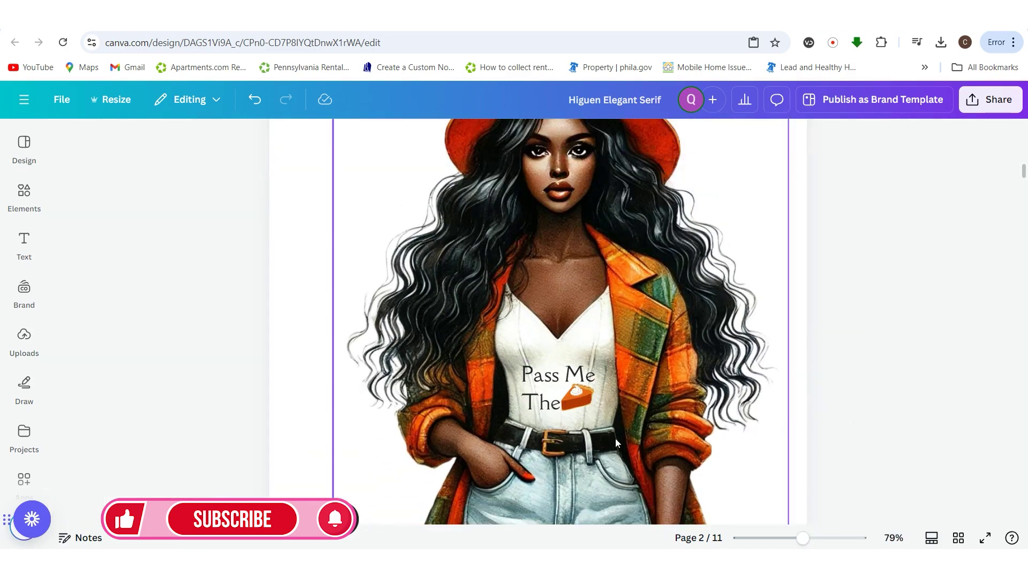
# Lower the pie slice slightly and move the Pass Me The text down beside it, leaving a small gap after "The"
pyautogui.scroll(-3, 738, 427)
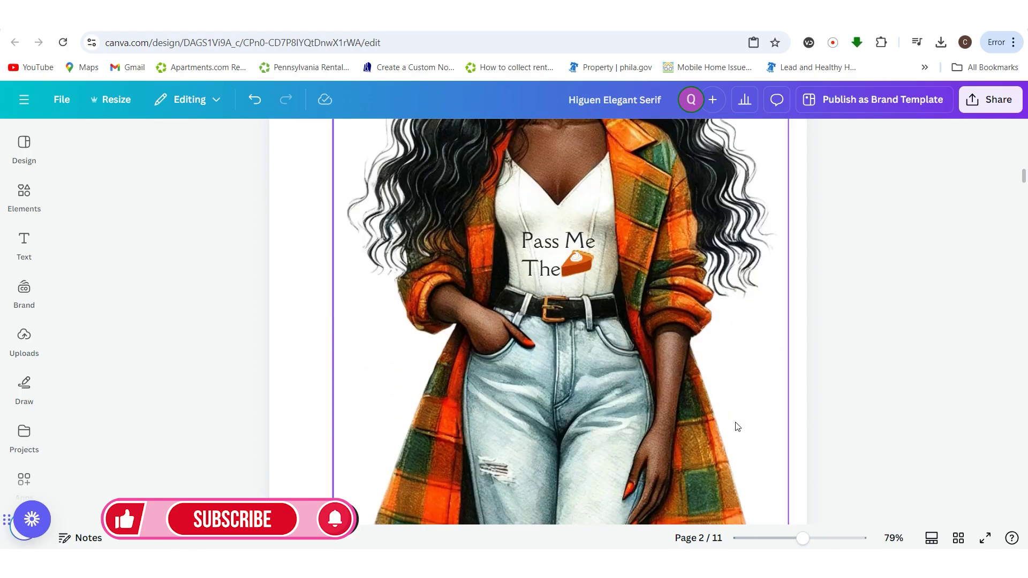
pyautogui.scroll(1, 738, 427)
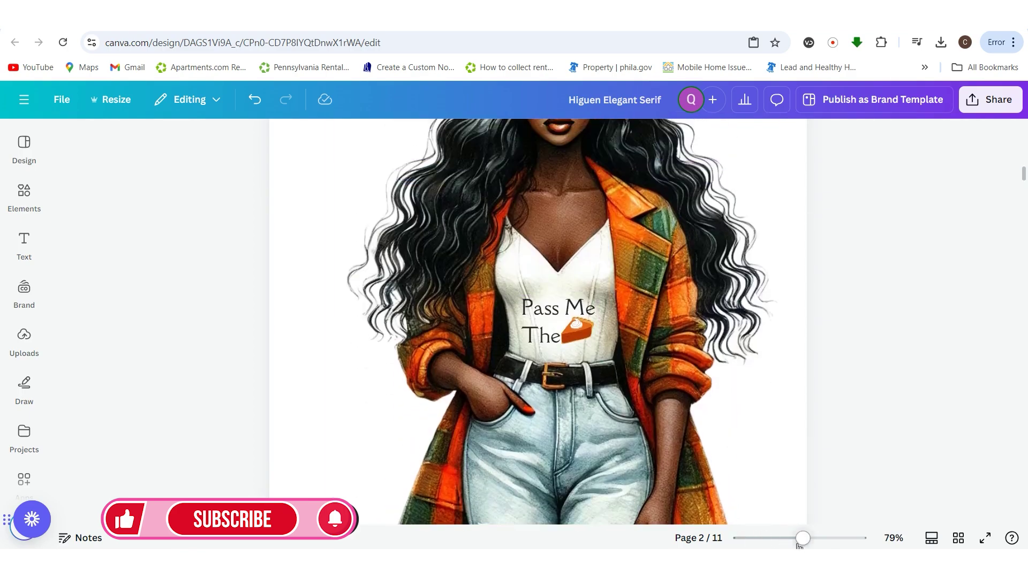
pyautogui.moveTo(803, 539); pyautogui.dragTo(823, 542)
pyautogui.click(638, 304)
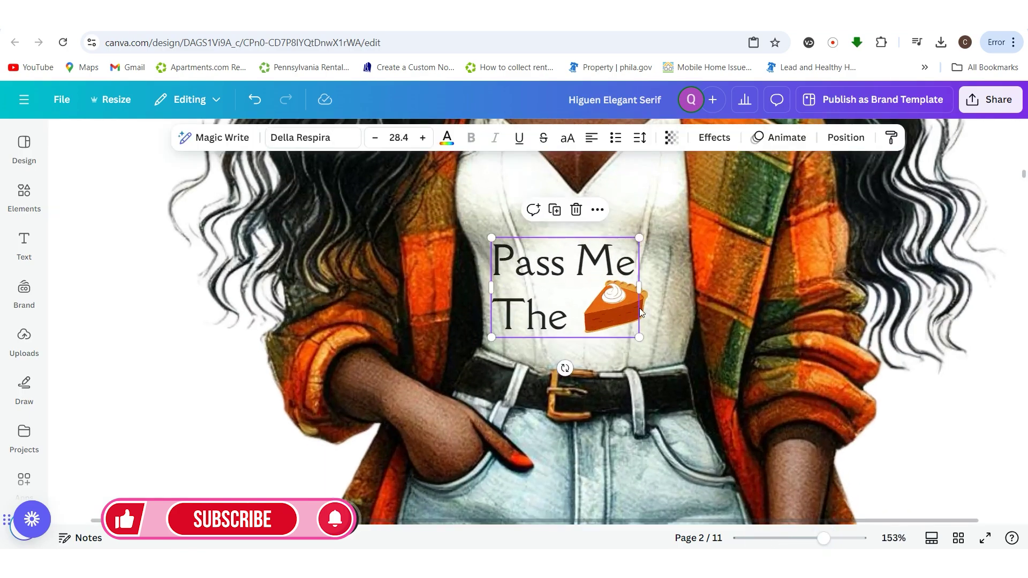
pyautogui.moveTo(595, 295); pyautogui.dragTo(572, 288)
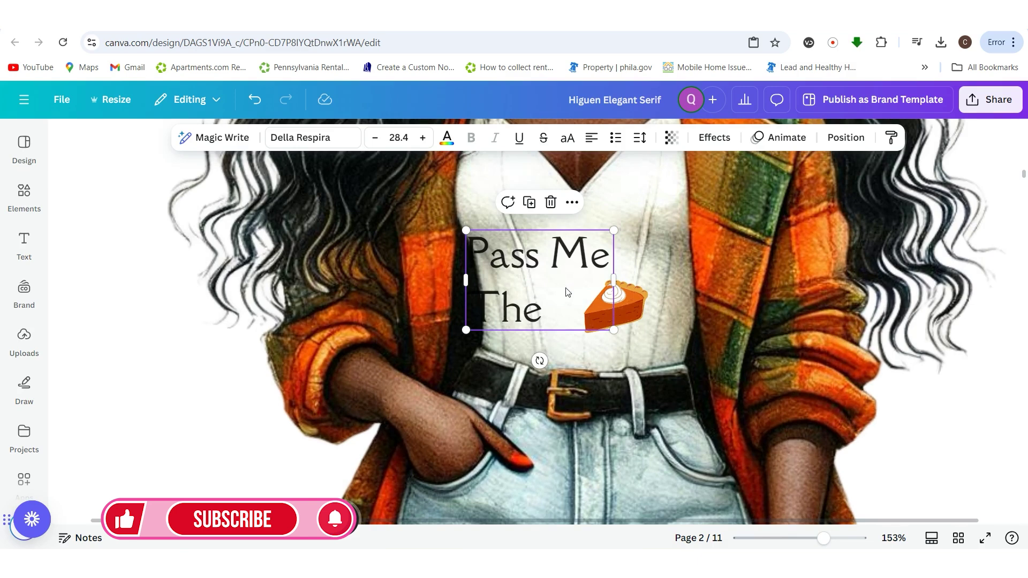
pyautogui.click(634, 308)
pyautogui.moveTo(634, 311); pyautogui.dragTo(634, 316)
pyautogui.moveTo(557, 256); pyautogui.dragTo(588, 266)
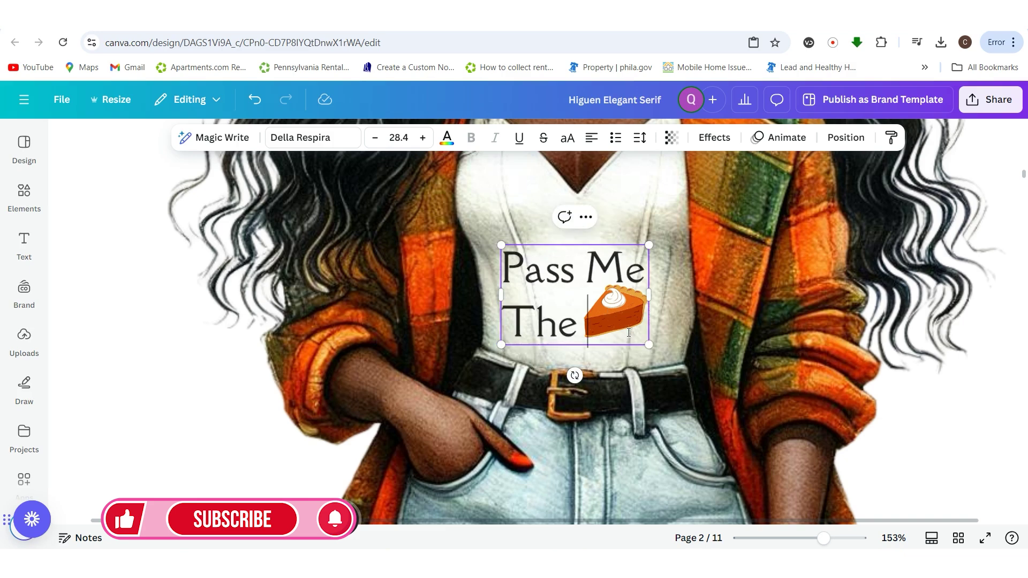
pyautogui.click(519, 234)
pyautogui.click(506, 267)
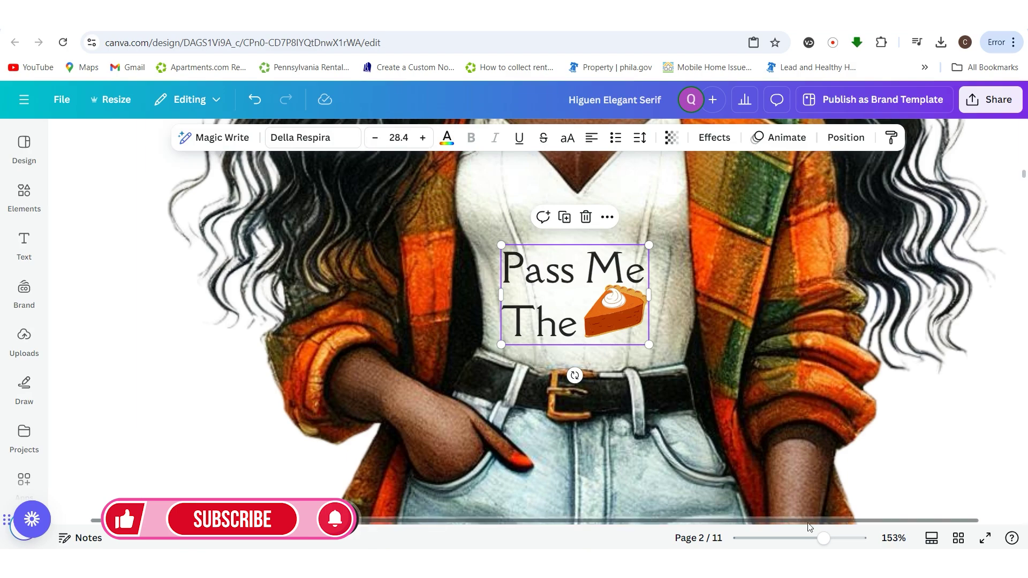
# Lock only the position of the woman illustration
pyautogui.moveTo(823, 538); pyautogui.dragTo(791, 538)
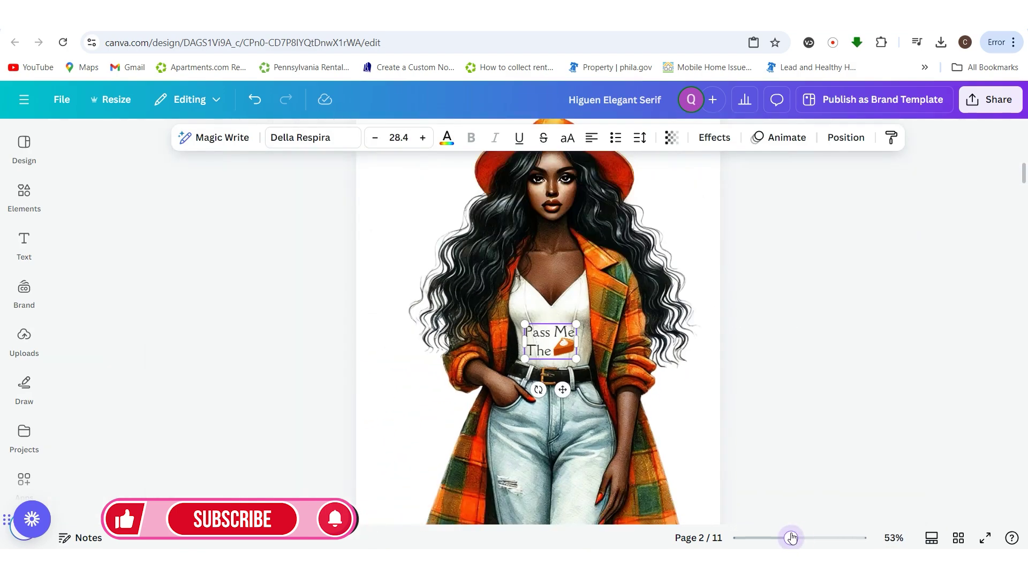
pyautogui.click(618, 384)
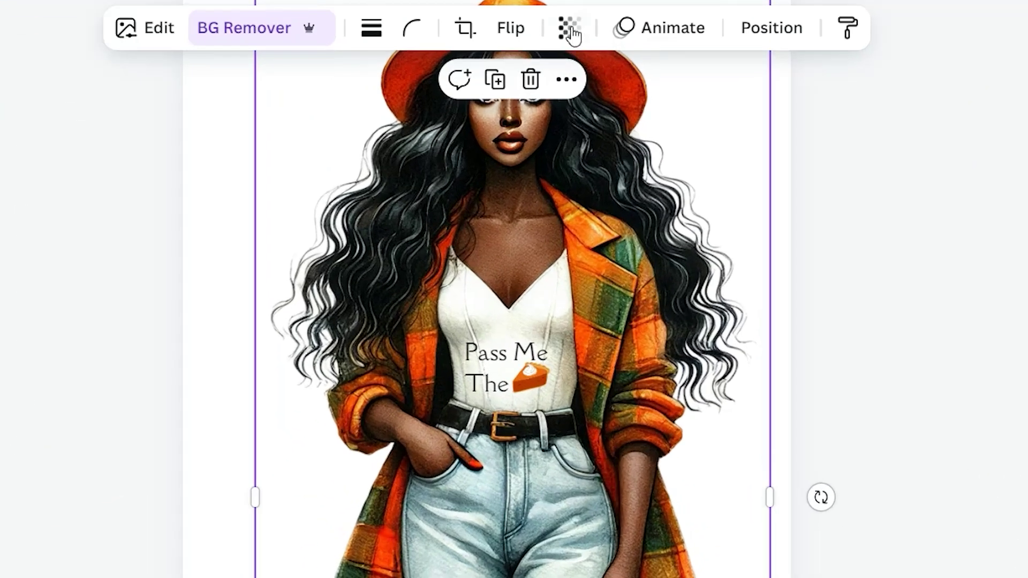
pyautogui.click(566, 80)
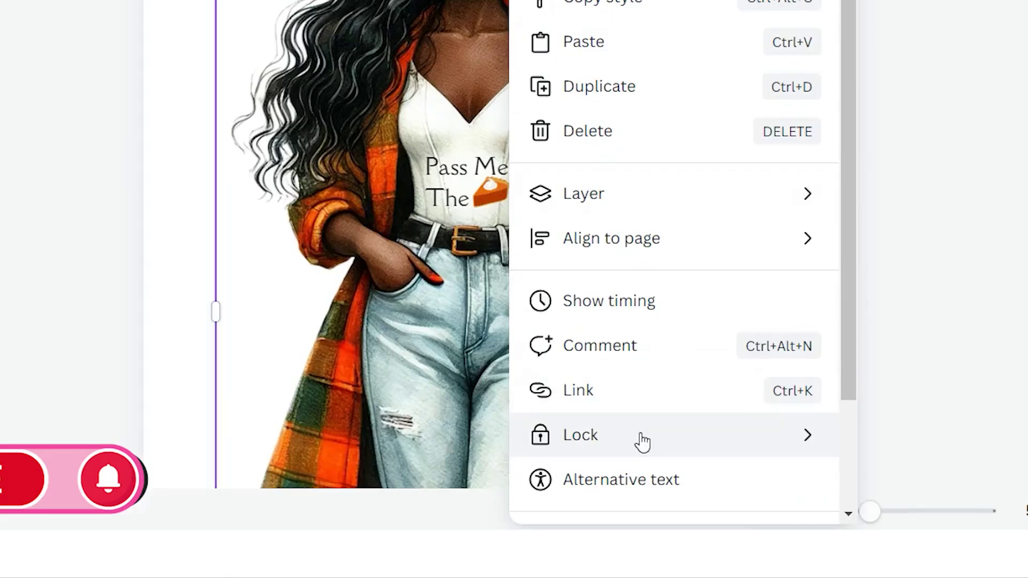
pyautogui.moveTo(641, 440)
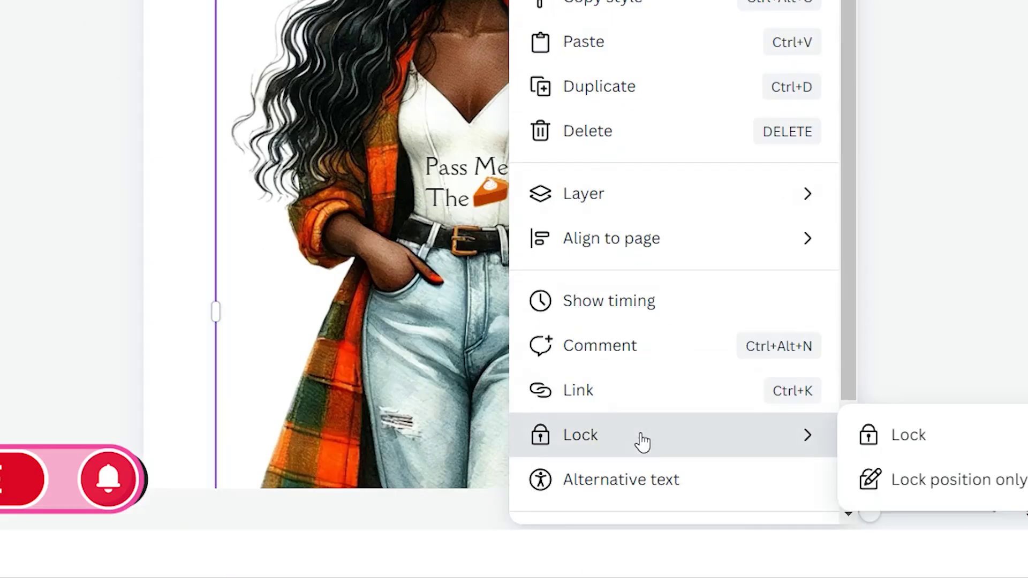
pyautogui.click(898, 489)
# Select the Pass Me The text together with the pie slice and group them
pyautogui.click(448, 177)
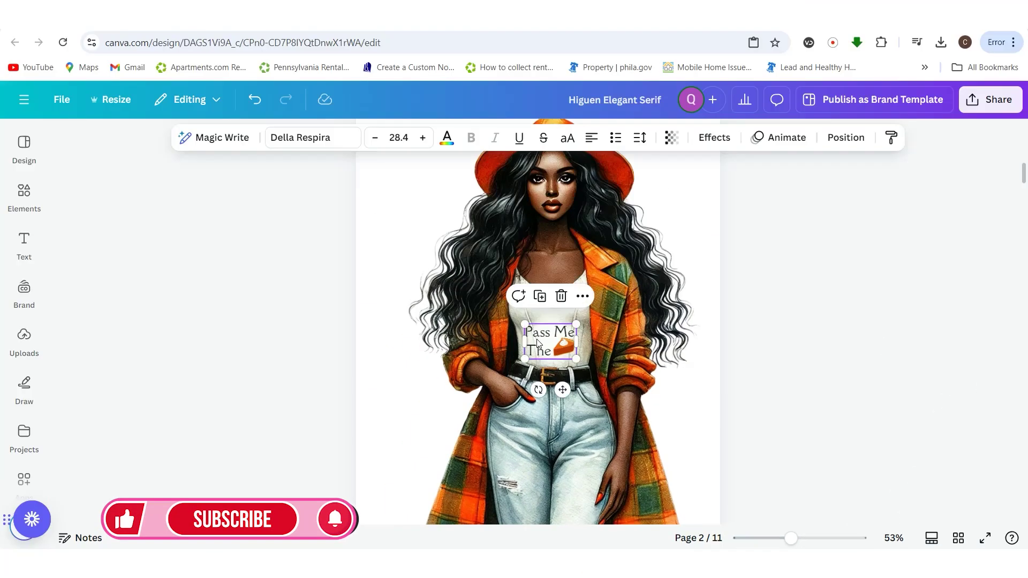
pyautogui.moveTo(792, 538); pyautogui.dragTo(827, 538)
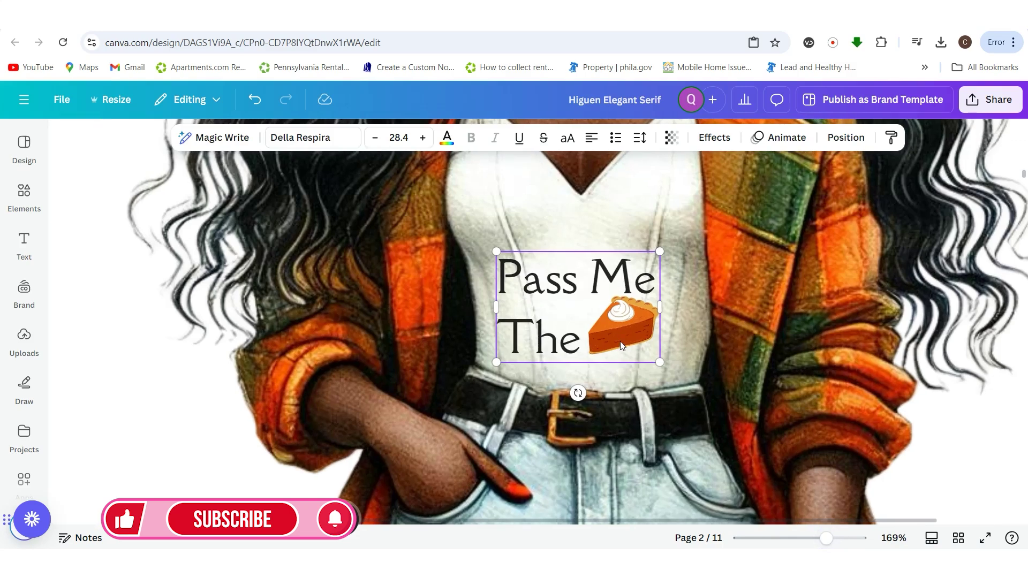
pyautogui.click(621, 346)
pyautogui.moveTo(481, 236); pyautogui.dragTo(648, 367)
pyautogui.click(547, 224)
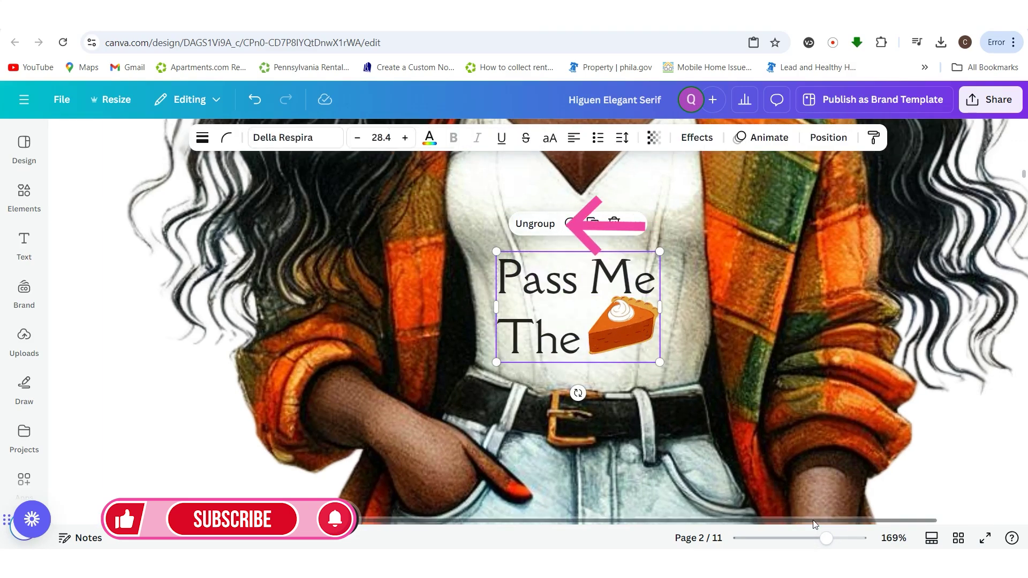
# Try the grouped text and pie slice at size 24.2, shift the group slightly sideways, and scale it back up to 28.4
pyautogui.moveTo(631, 337); pyautogui.dragTo(647, 346)
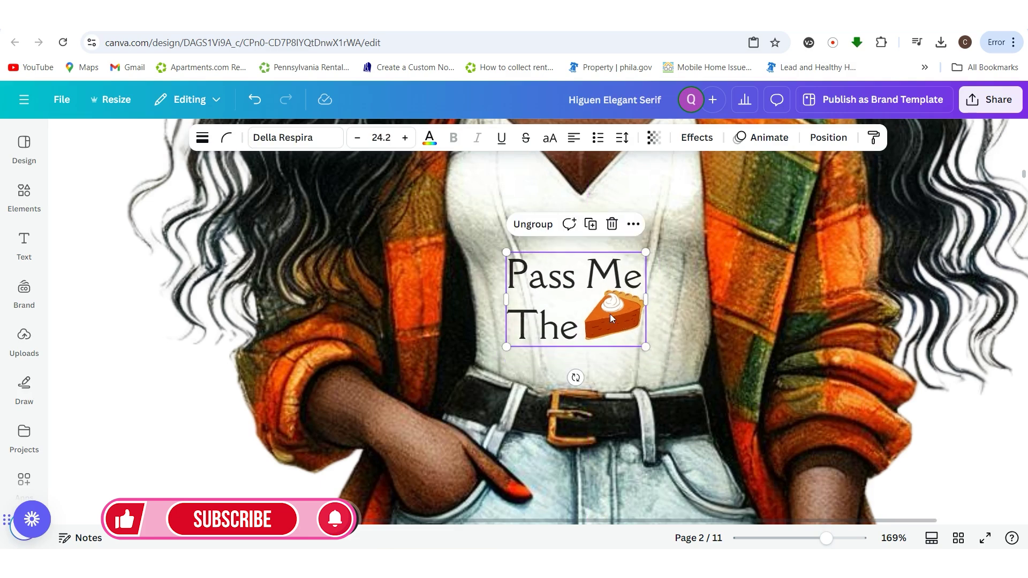
pyautogui.moveTo(609, 314); pyautogui.dragTo(617, 326)
pyautogui.moveTo(652, 265)
pyautogui.mouseDown()
pyautogui.moveTo(673, 246)
pyautogui.moveTo(654, 261)
pyautogui.mouseUp()
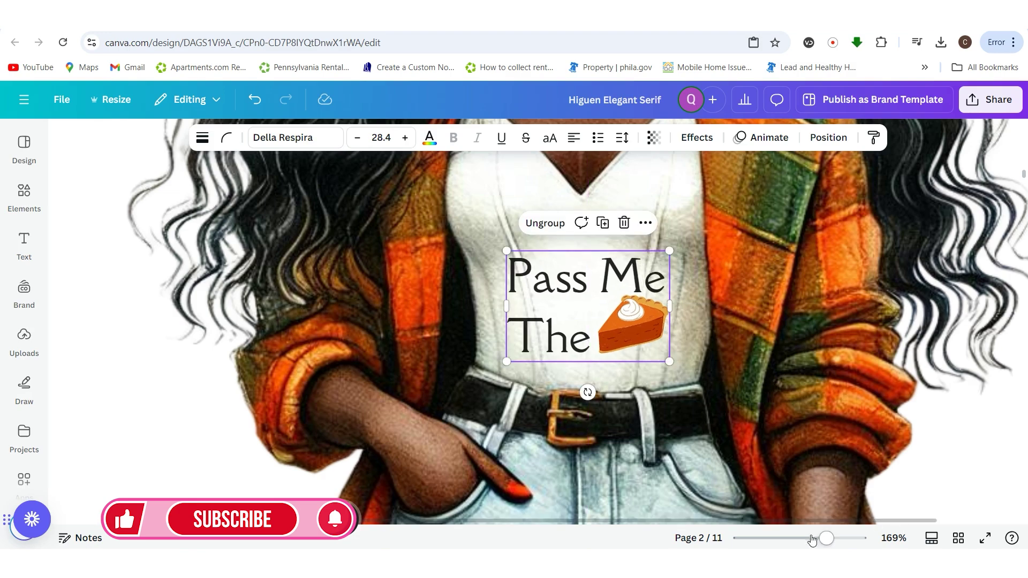
# Move the grouped Pass Me The text and pie slice slightly up on the white top
pyautogui.moveTo(826, 538); pyautogui.dragTo(787, 539)
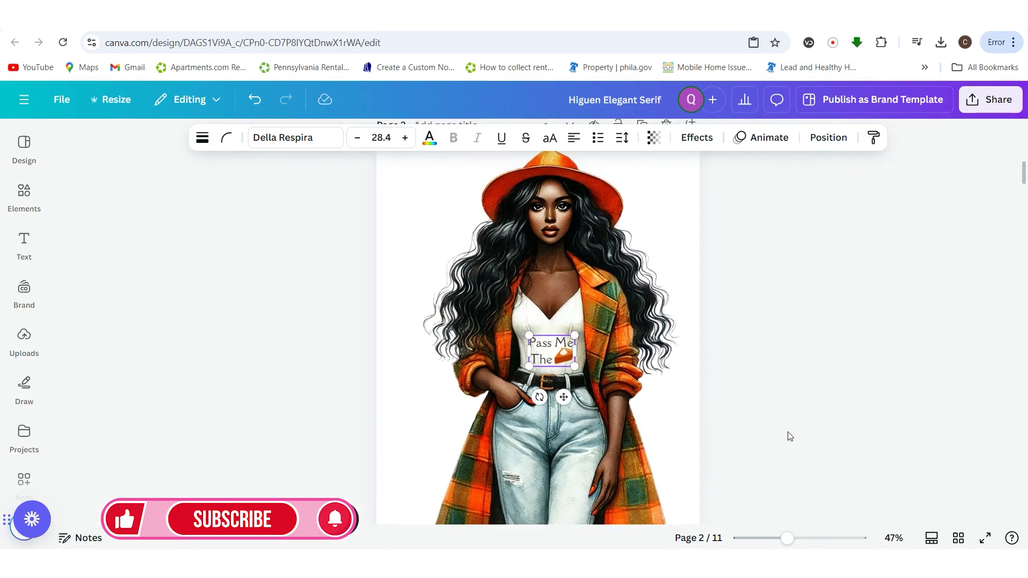
pyautogui.click(788, 435)
pyautogui.moveTo(556, 360); pyautogui.dragTo(557, 355)
pyautogui.click(803, 406)
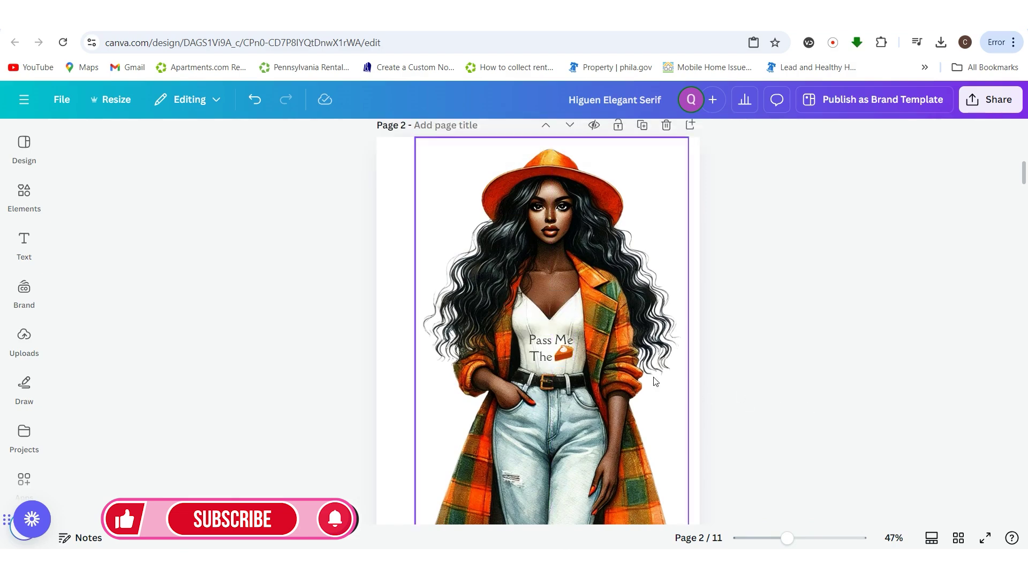
# Preview page 2 in full screen to check the finished top design, and return to the editor
pyautogui.click(562, 362)
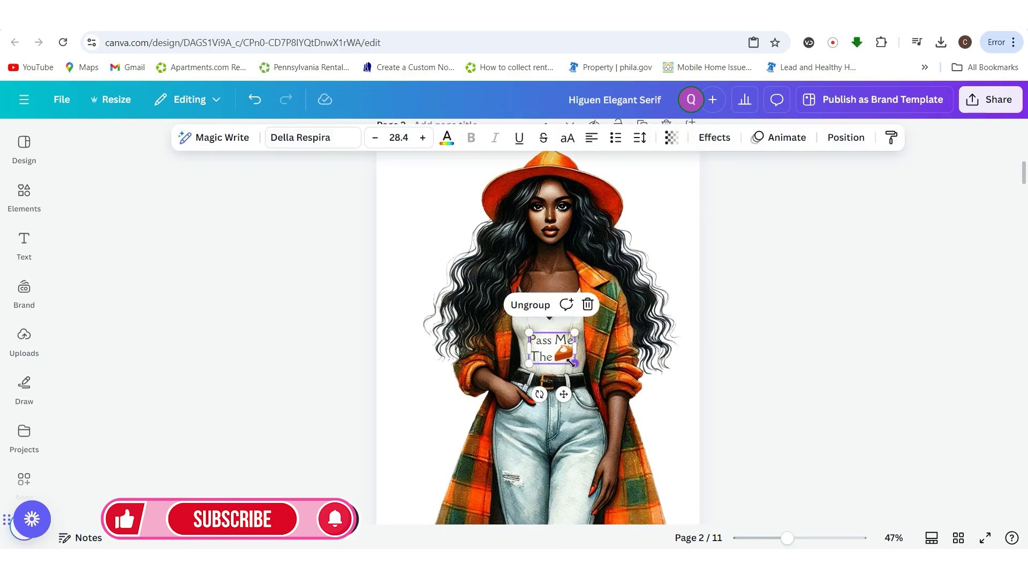
pyautogui.click(763, 438)
pyautogui.click(690, 421)
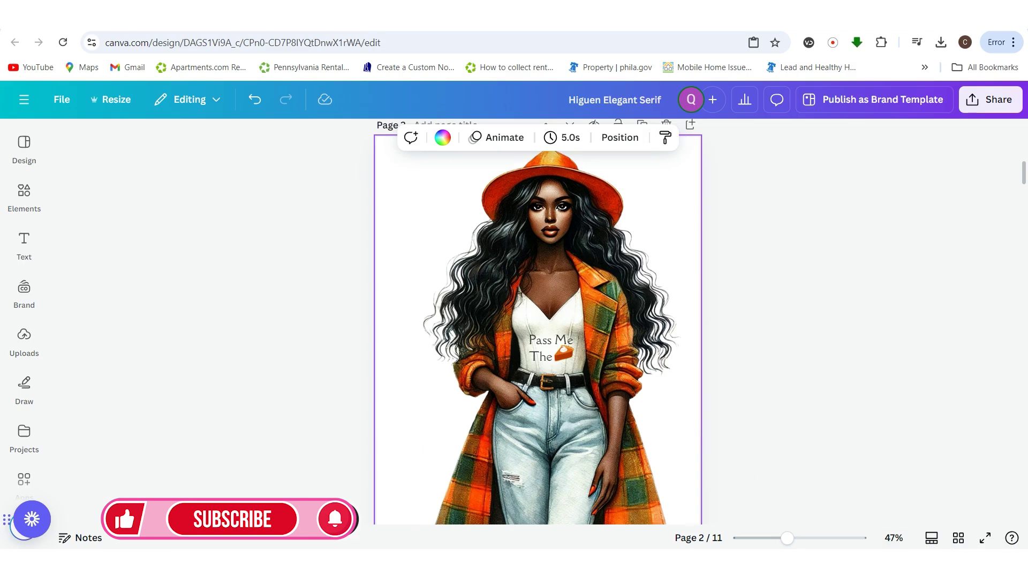
pyautogui.click(985, 538)
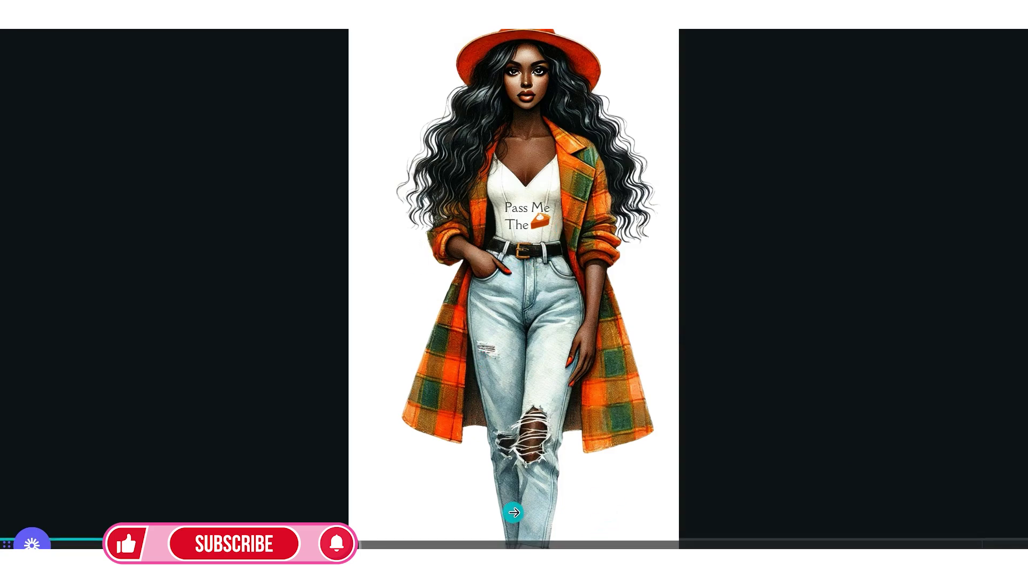
pyautogui.press('Escape')
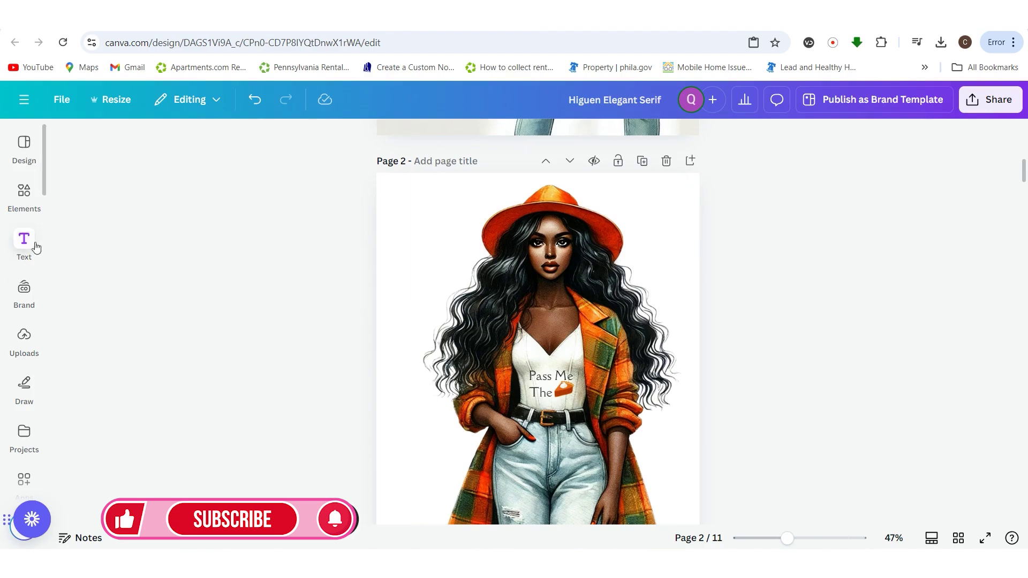
# Search the elements library for "watercolor necklaces" and show only the graphics results
pyautogui.click(24, 191)
pyautogui.click(242, 149)
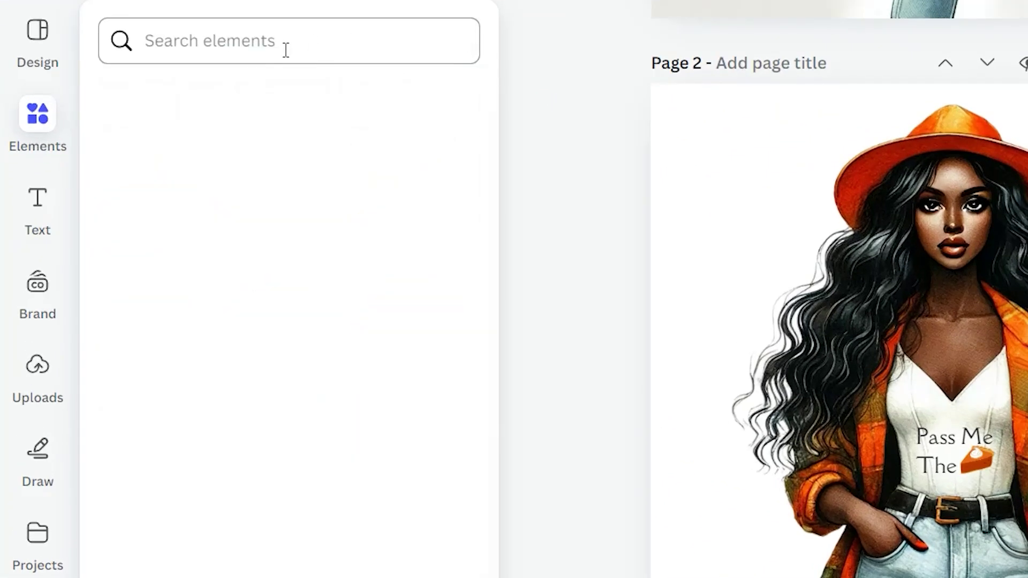
pyautogui.click(286, 50)
pyautogui.write('water')
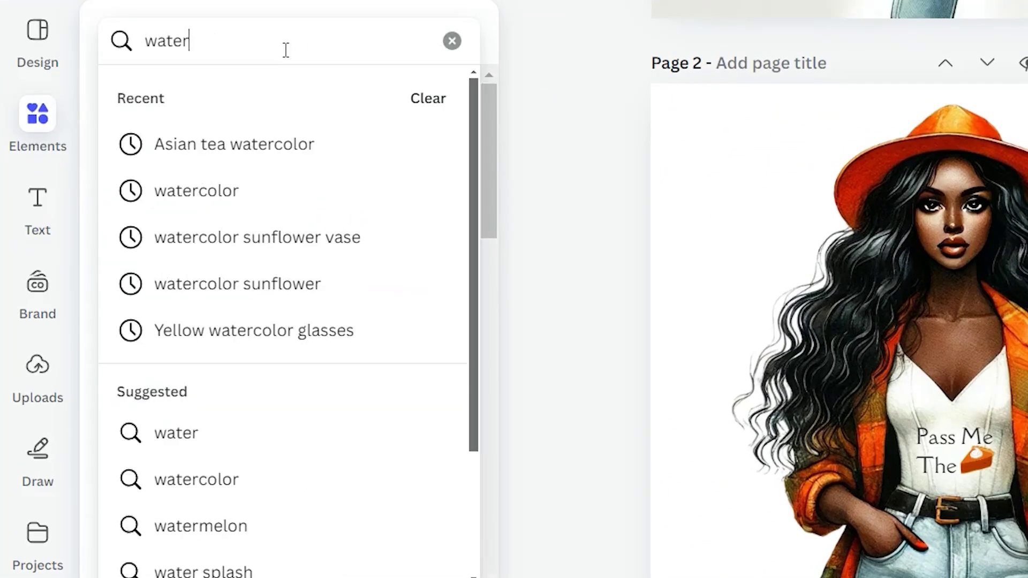
pyautogui.write('color ne')
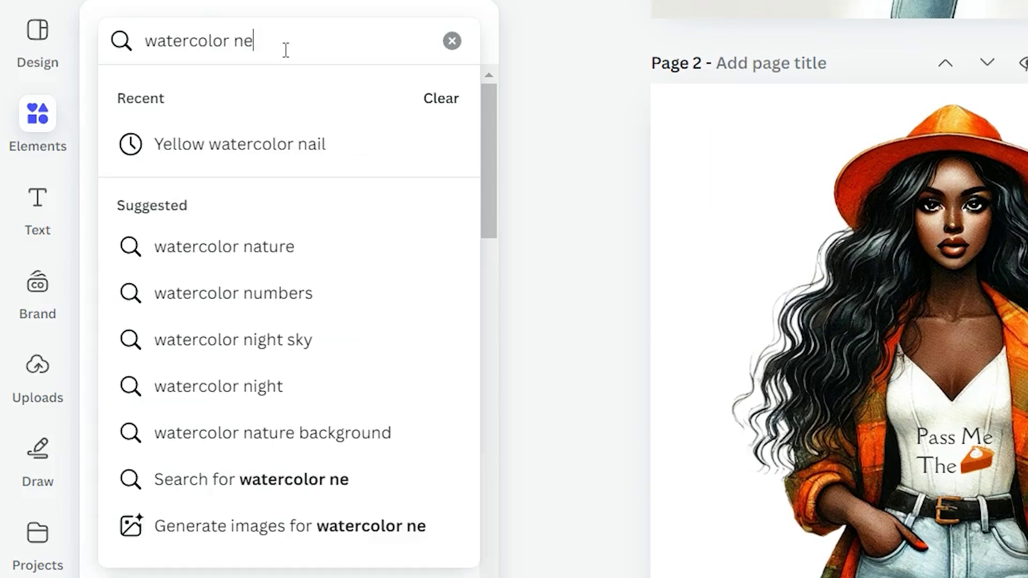
pyautogui.write('ckla')
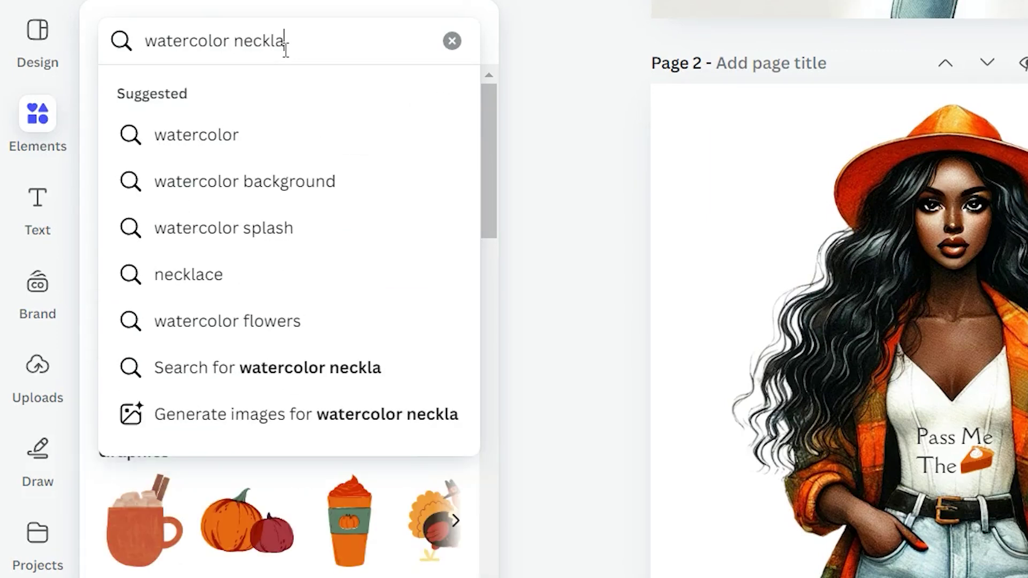
pyautogui.write('ces')
pyautogui.press('Return')
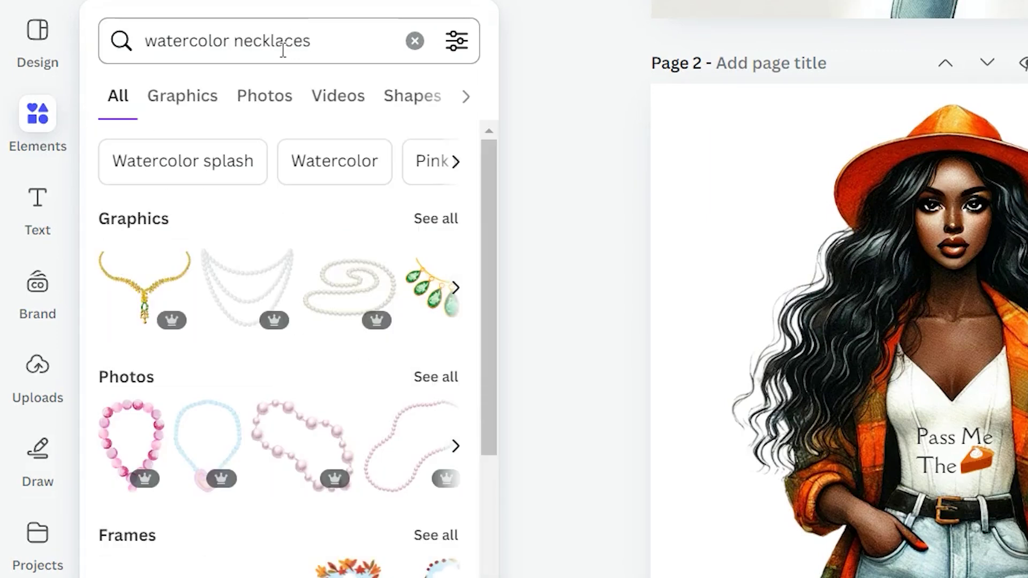
pyautogui.click(447, 228)
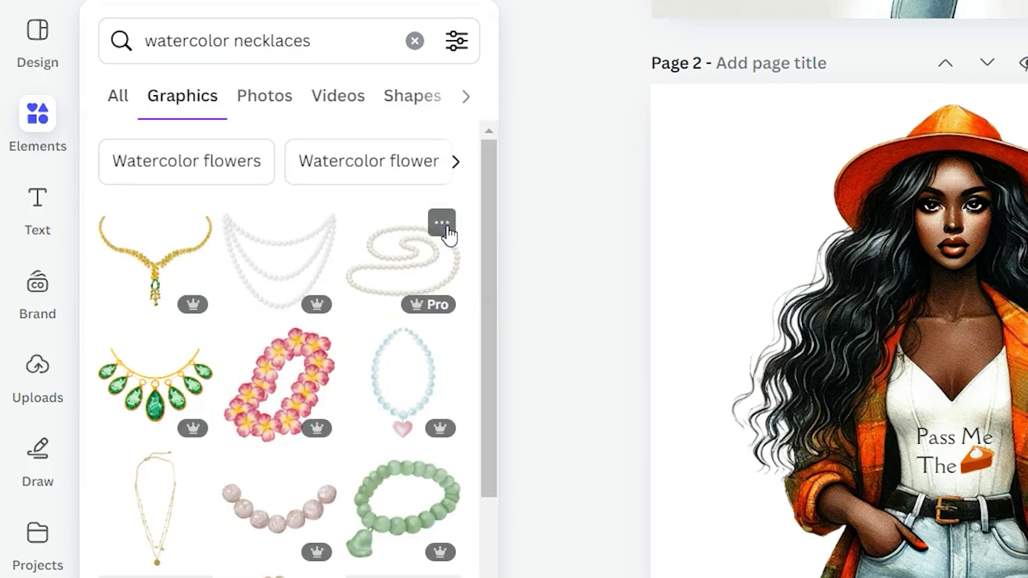
# Add the gold necklace with the green pendant to page 2, shrink it, and place it around the woman's neck
pyautogui.click(170, 272)
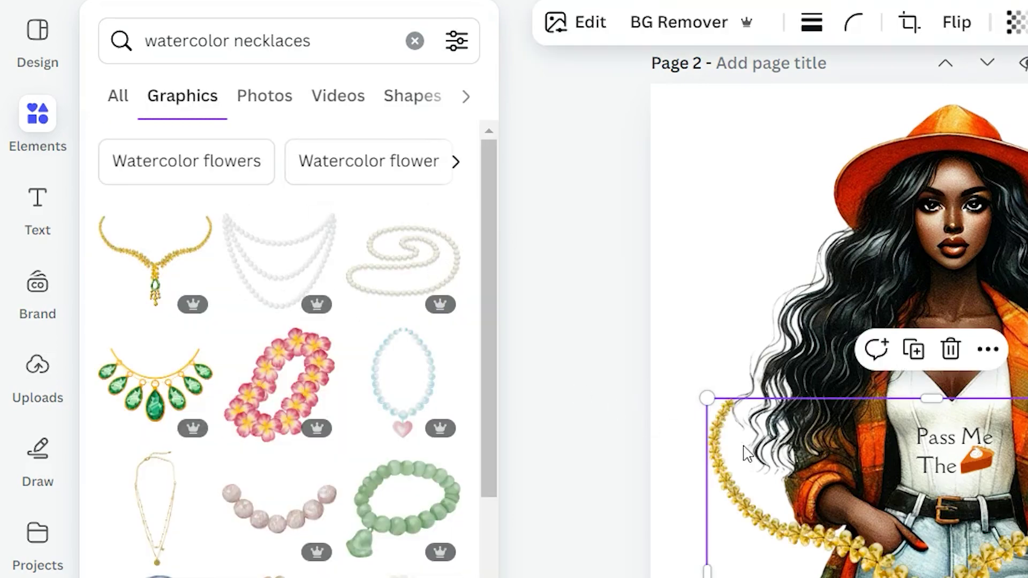
pyautogui.click(38, 114)
pyautogui.moveTo(749, 536); pyautogui.dragTo(773, 485)
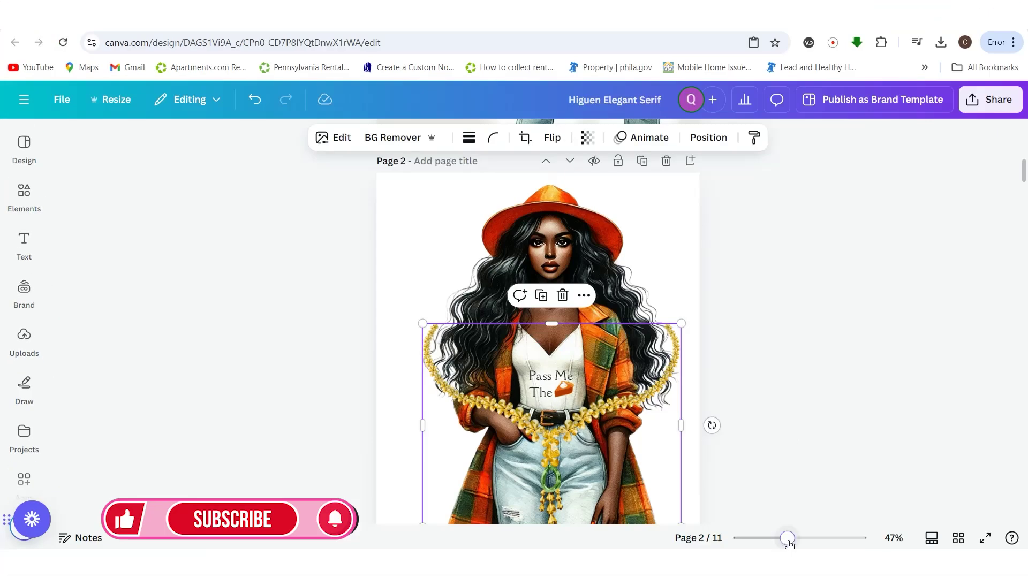
pyautogui.moveTo(1027, 577); pyautogui.dragTo(1027, 577)
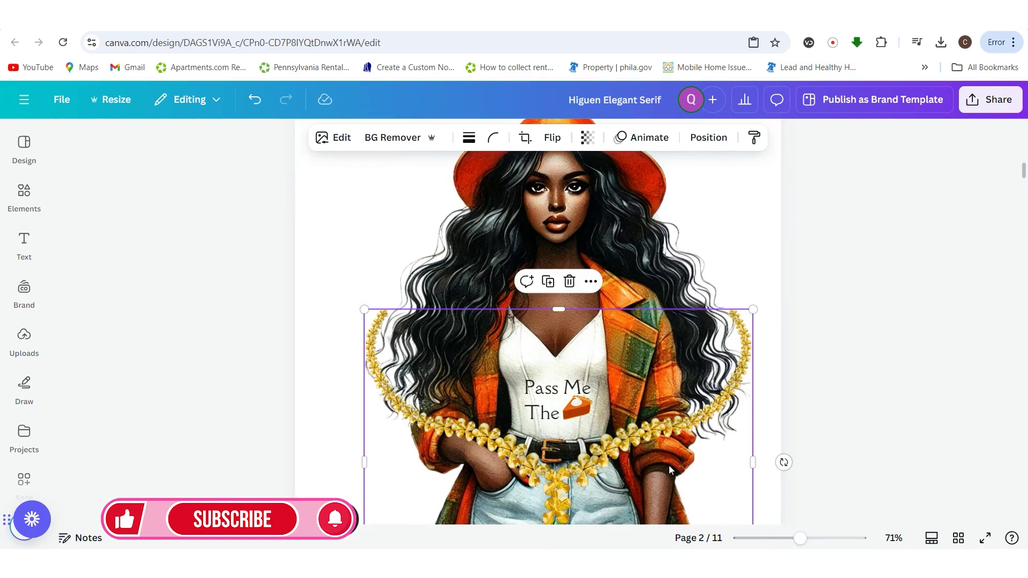
pyautogui.scroll(-3, 695, 493)
pyautogui.moveTo(754, 483); pyautogui.dragTo(524, 301)
pyautogui.scroll(3, 664, 449)
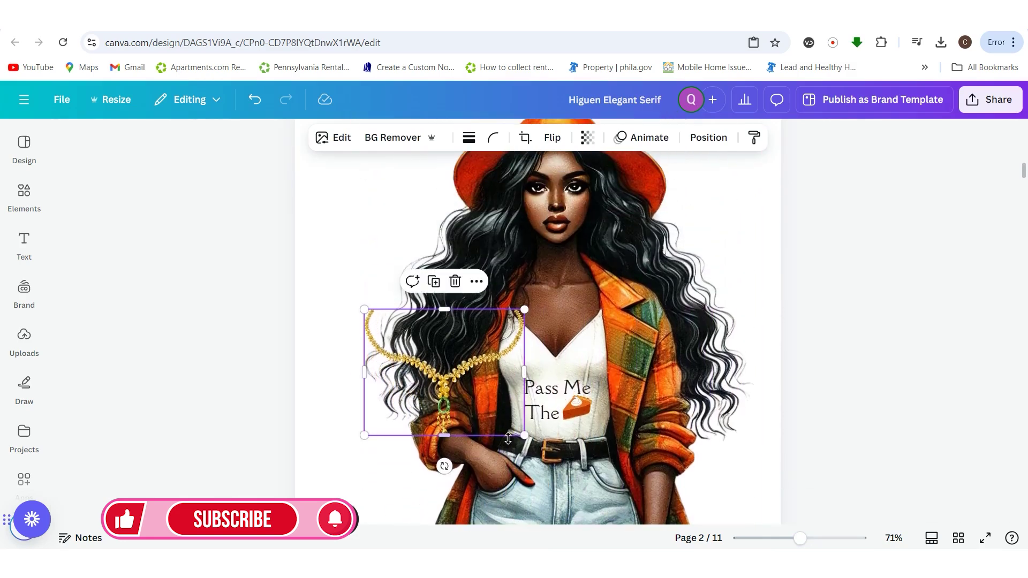
pyautogui.moveTo(519, 439); pyautogui.dragTo(575, 289)
pyautogui.click(848, 388)
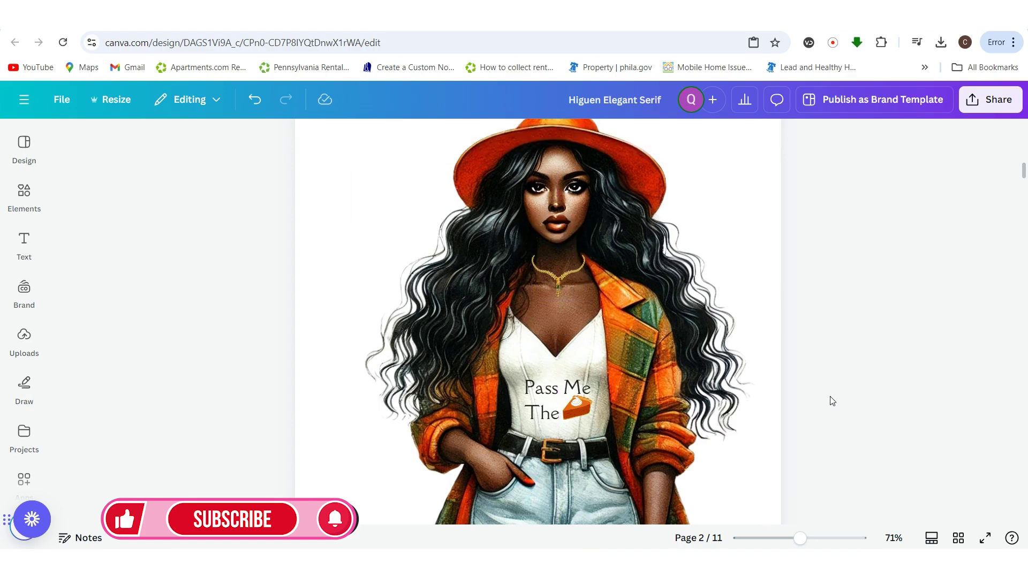
# Shrink the gold necklace slightly and nudge it into place on the woman's neck
pyautogui.moveTo(801, 538); pyautogui.dragTo(821, 538)
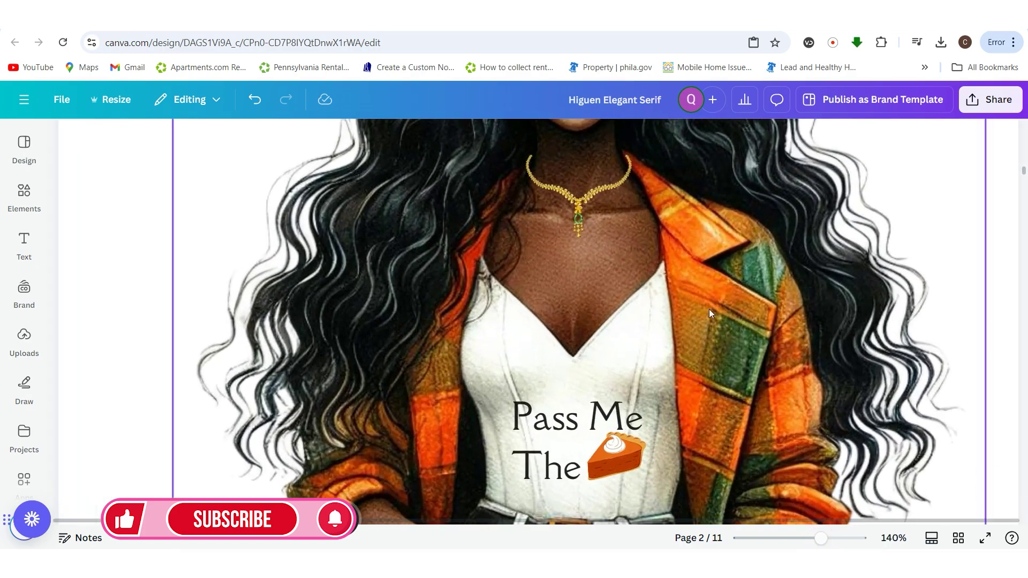
pyautogui.click(619, 188)
pyautogui.scroll(3, 638, 246)
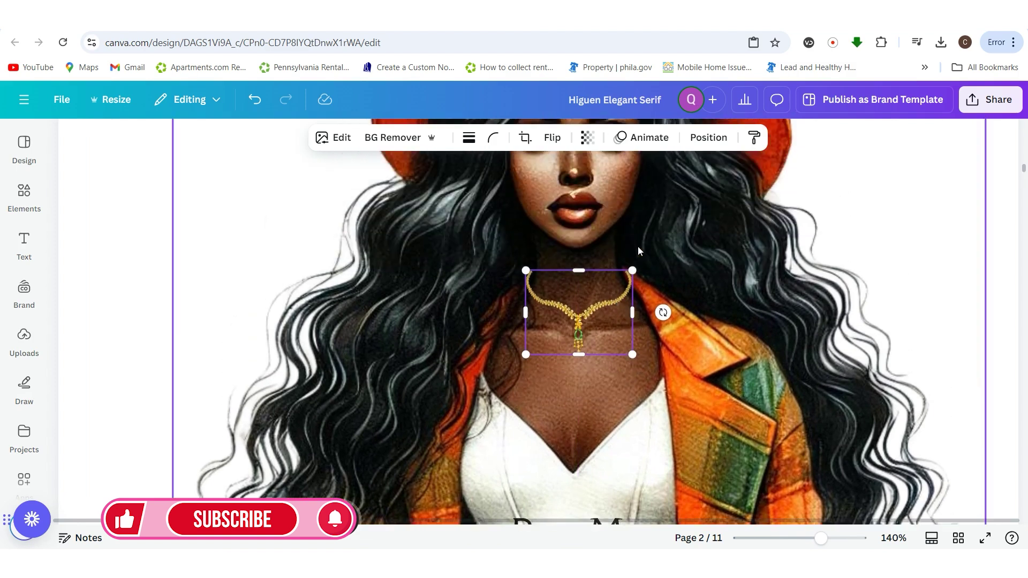
pyautogui.moveTo(633, 371); pyautogui.dragTo(630, 354)
pyautogui.moveTo(595, 312); pyautogui.dragTo(599, 309)
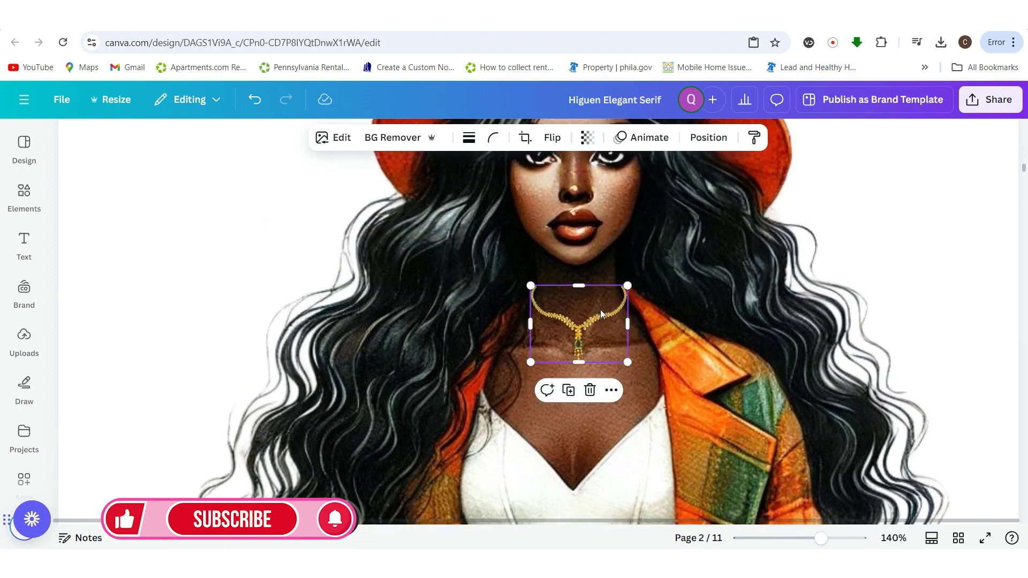
pyautogui.click(939, 330)
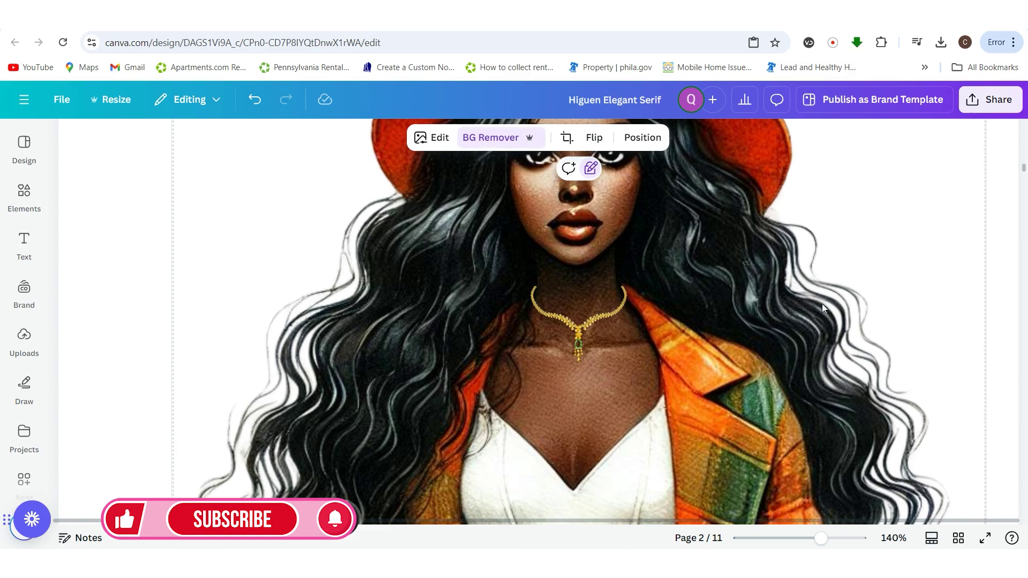
# Enlarge the gold necklace slightly, scale it back down, and move it slightly up on the neck
pyautogui.click(618, 303)
pyautogui.moveTo(628, 282); pyautogui.dragTo(605, 306)
pyautogui.click(958, 347)
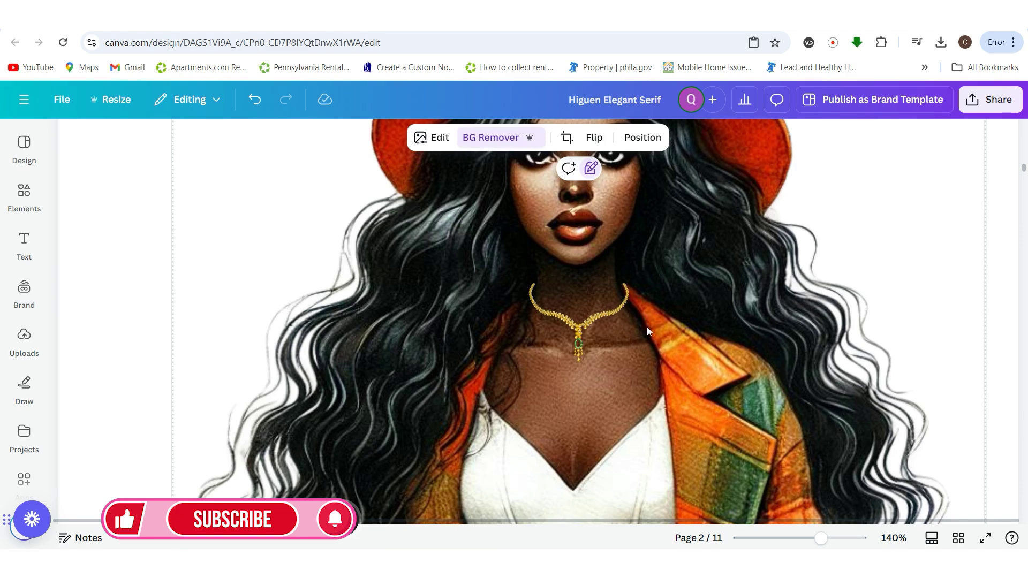
pyautogui.click(625, 297)
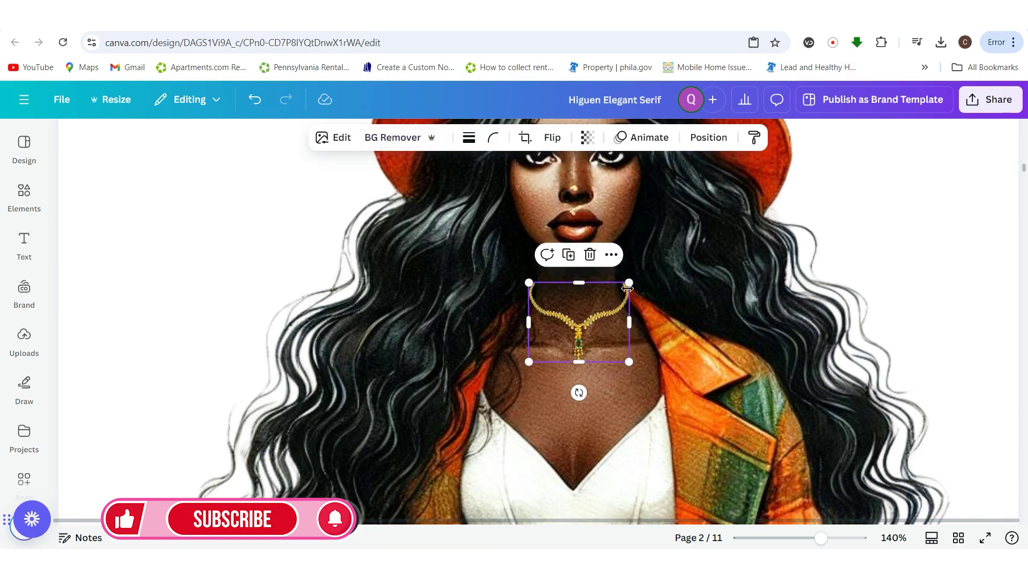
pyautogui.moveTo(632, 279); pyautogui.dragTo(603, 324)
pyautogui.click(934, 324)
pyautogui.click(608, 323)
pyautogui.click(996, 326)
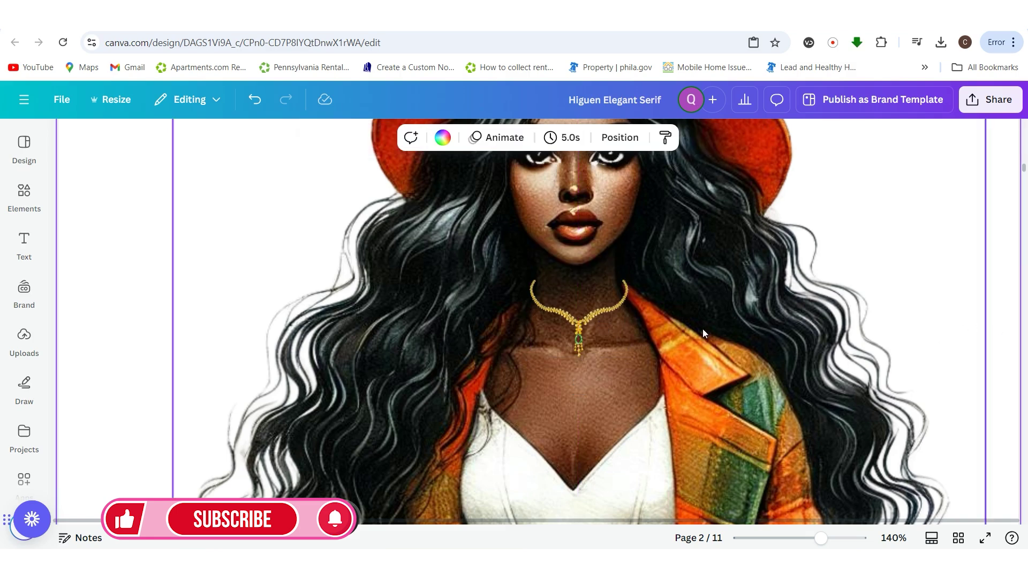
# Try a smaller and then a larger size for the gold necklace, and shift it slightly left on the neck
pyautogui.click(623, 319)
pyautogui.moveTo(628, 357); pyautogui.dragTo(602, 327)
pyautogui.click(927, 300)
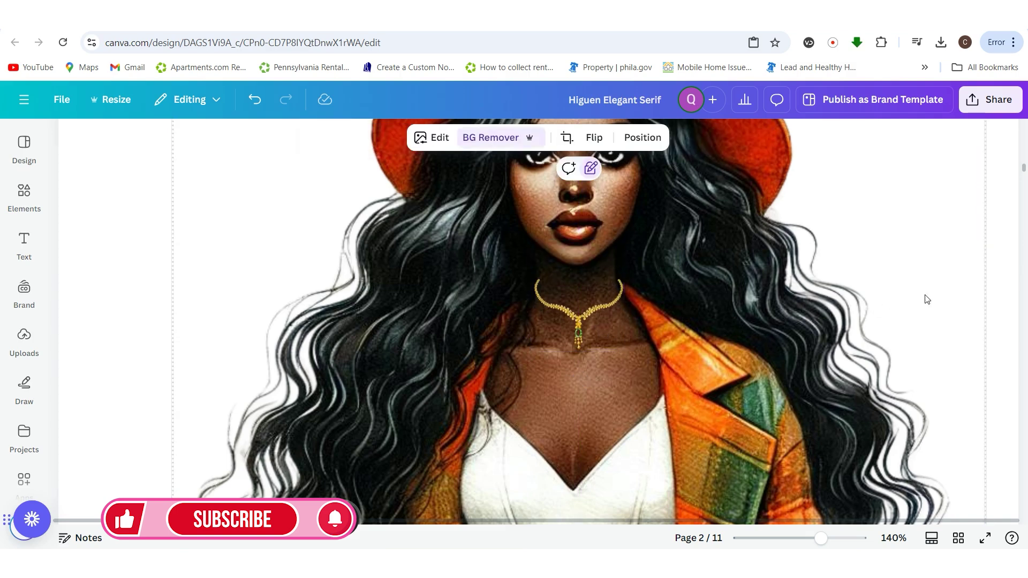
pyautogui.click(592, 327)
pyautogui.moveTo(622, 353); pyautogui.dragTo(633, 361)
pyautogui.moveTo(617, 314); pyautogui.dragTo(605, 313)
pyautogui.click(972, 264)
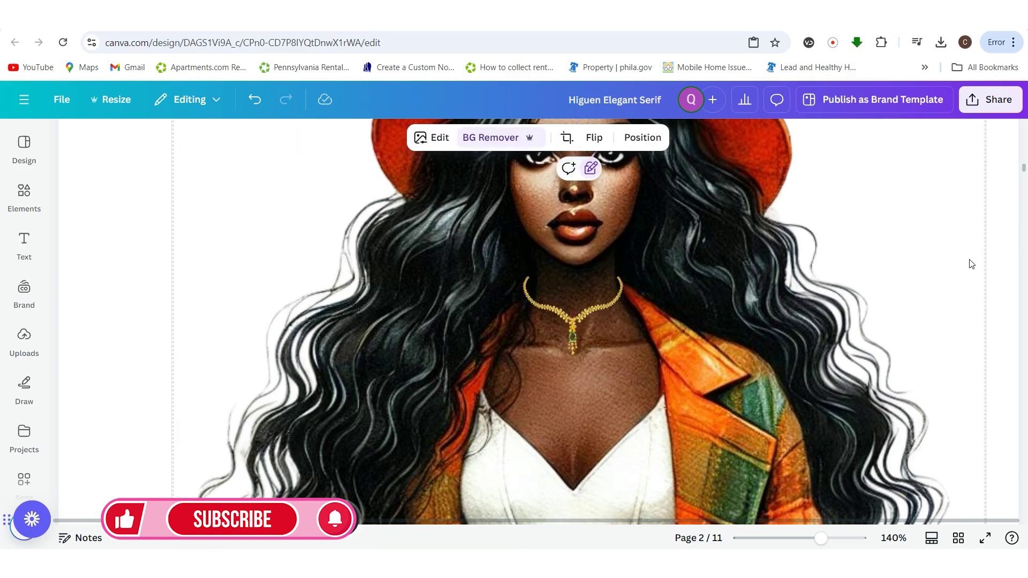
# Shrink the gold necklace from its lower-left corner to fit the width of the neck
pyautogui.click(586, 303)
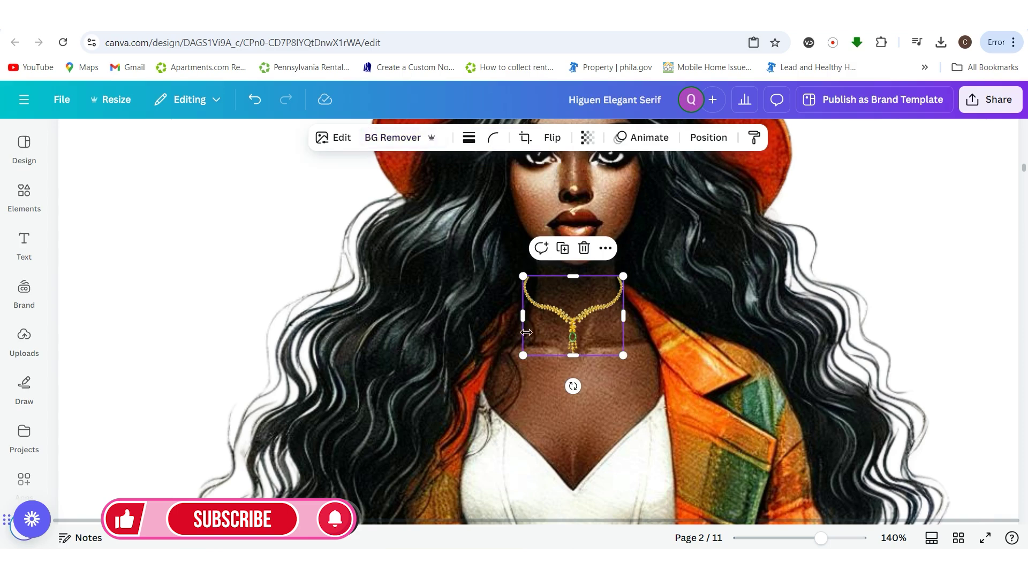
pyautogui.moveTo(525, 355); pyautogui.dragTo(528, 340)
pyautogui.click(890, 262)
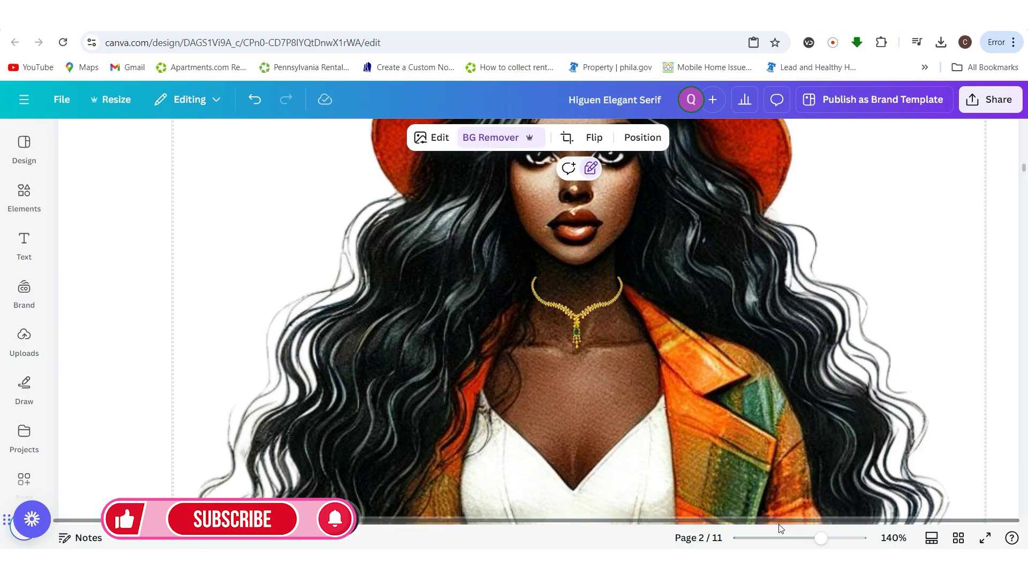
# Delete the gold necklace with the green pendant from the woman's neck
pyautogui.moveTo(820, 538); pyautogui.dragTo(794, 538)
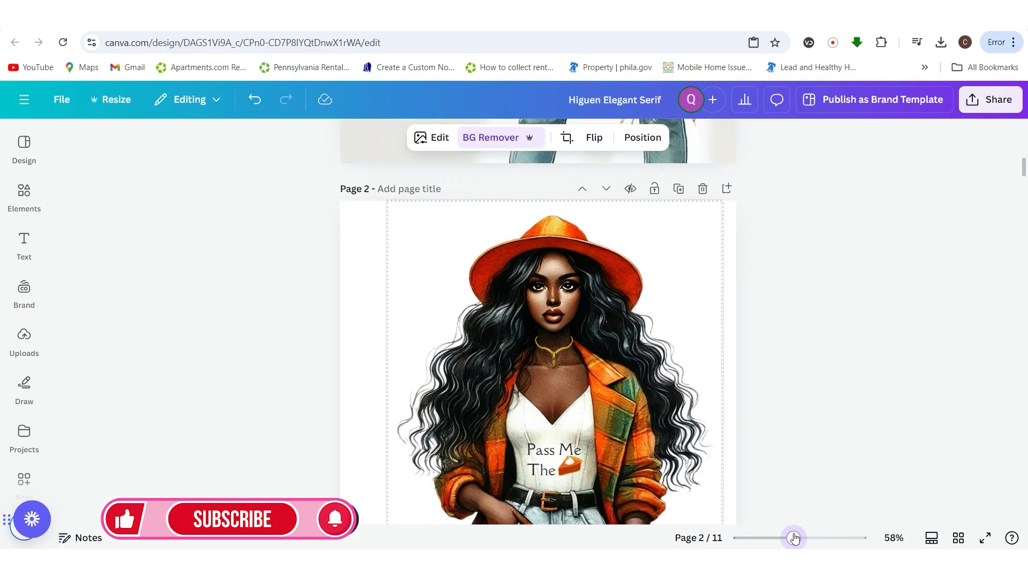
pyautogui.click(546, 350)
pyautogui.press('Escape')
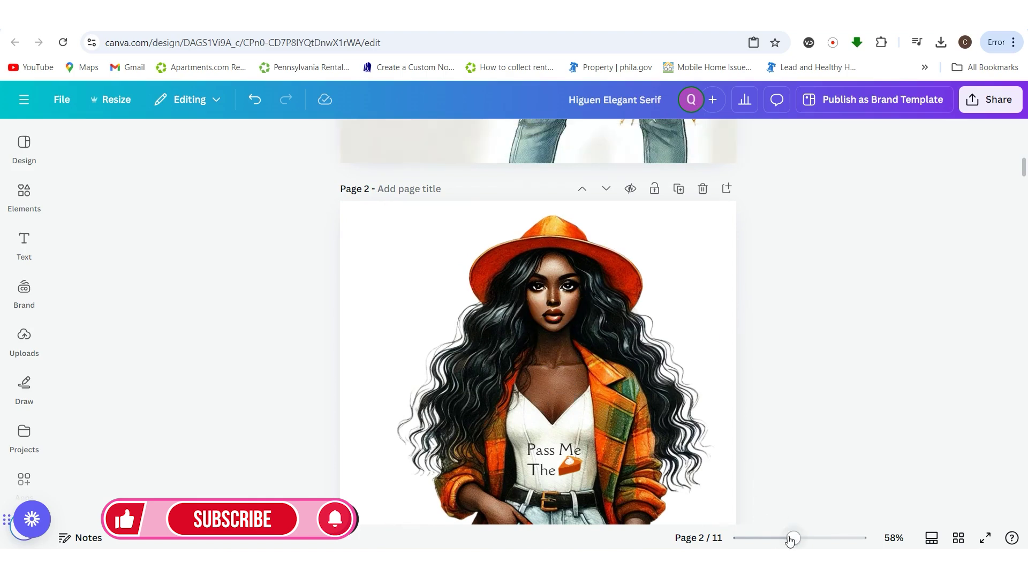
# Look further through the watercolor necklace graphics and add the multi-strand gold chain necklace to page 2
pyautogui.moveTo(793, 539); pyautogui.dragTo(808, 538)
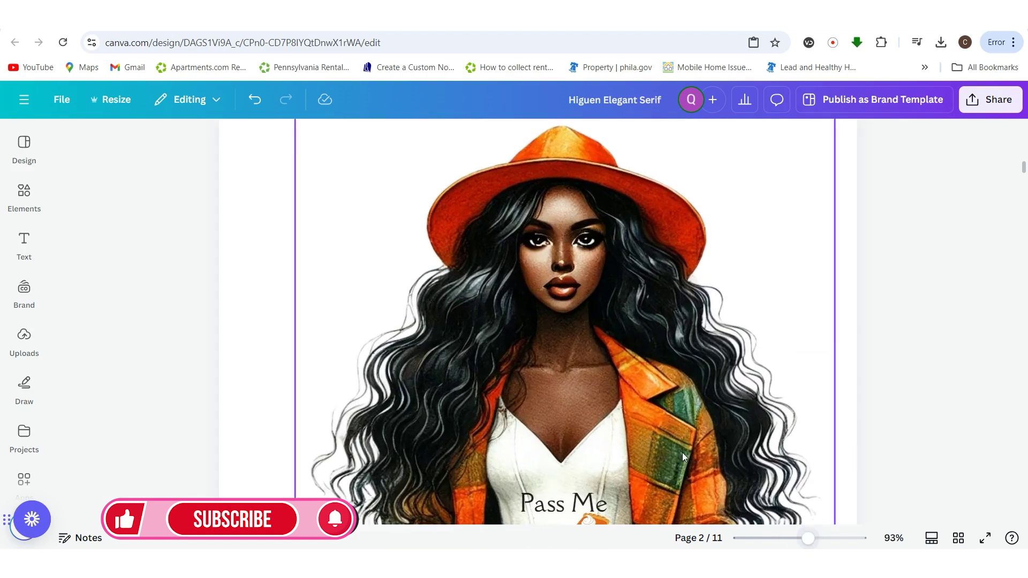
pyautogui.click(24, 201)
pyautogui.scroll(-5, 171, 369)
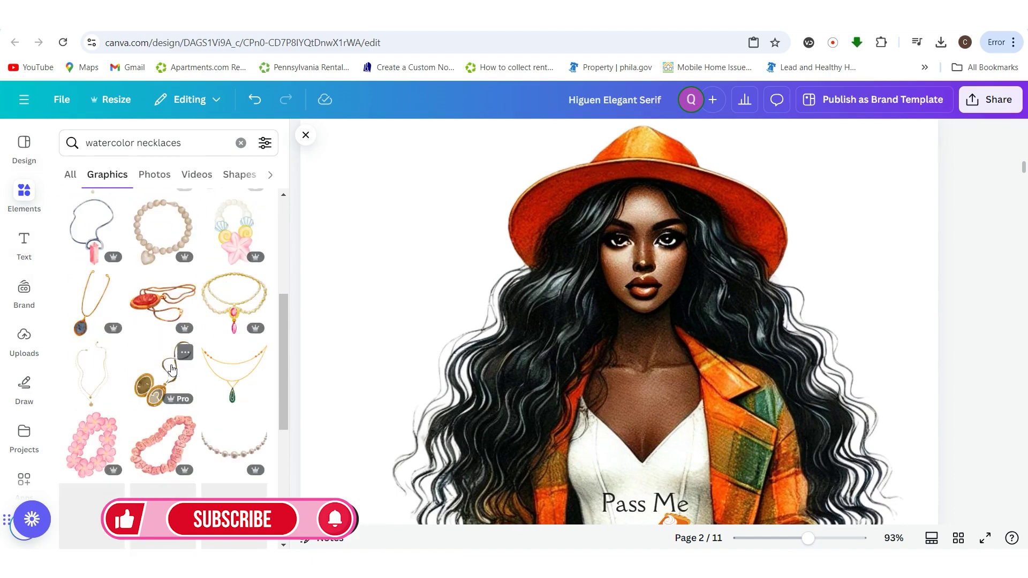
pyautogui.scroll(-5, 172, 368)
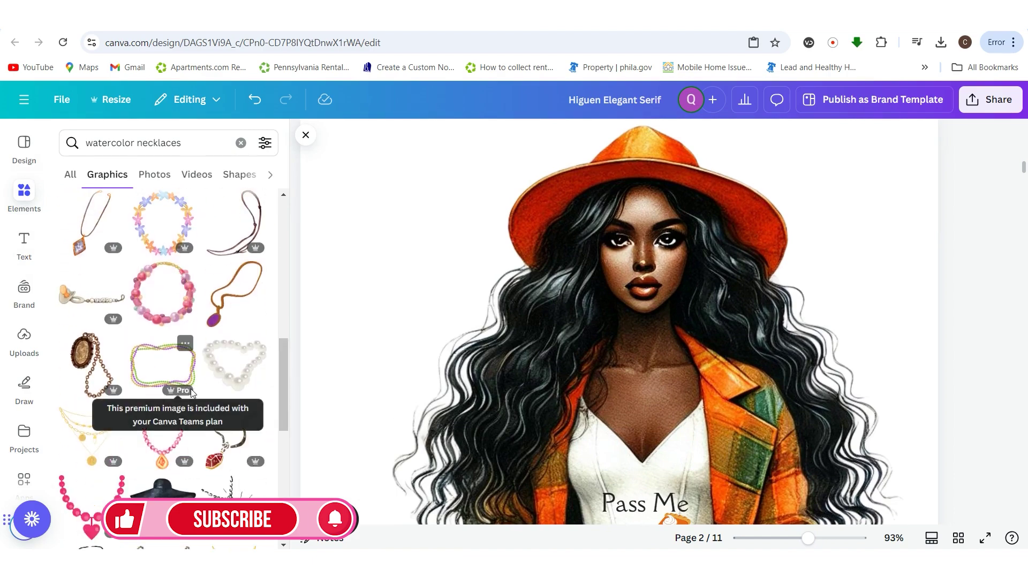
pyautogui.scroll(-5, 193, 399)
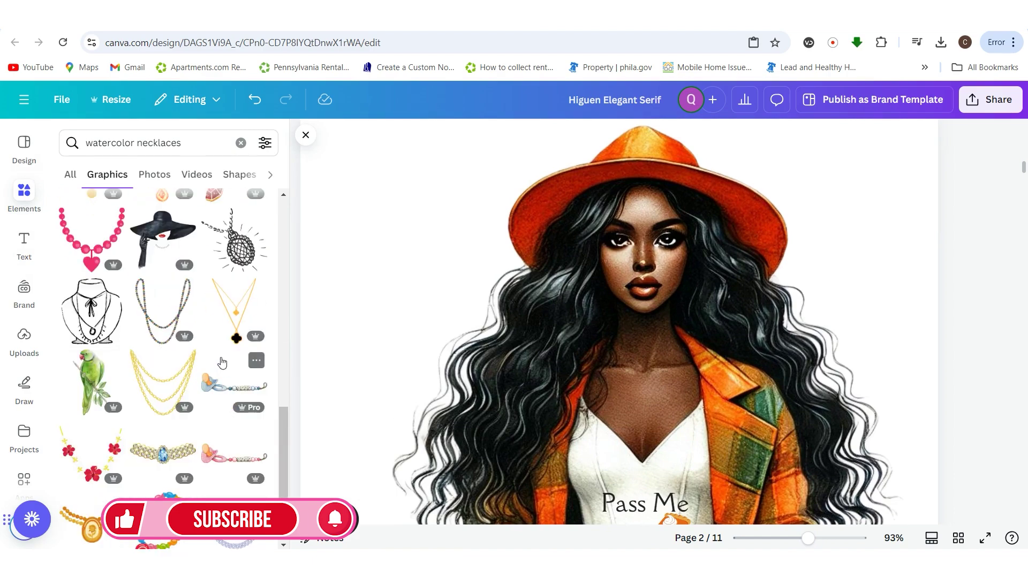
pyautogui.scroll(-1, 222, 363)
pyautogui.click(163, 322)
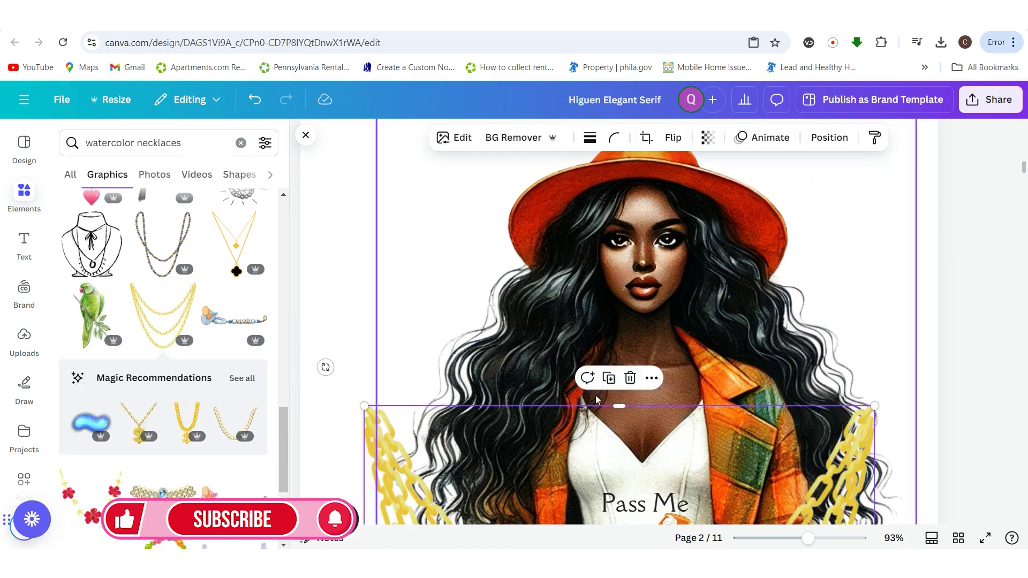
# Try moving the gold chain necklace up and scaling it down together with the Pass Me The group, and undo these changes
pyautogui.moveTo(651, 415); pyautogui.dragTo(633, 187)
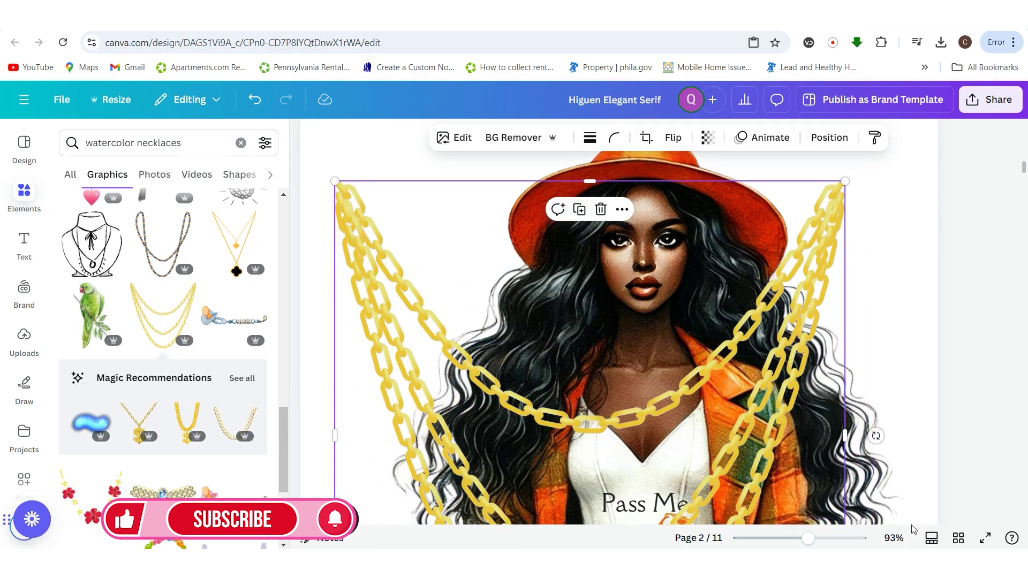
pyautogui.moveTo(813, 543); pyautogui.dragTo(778, 543)
pyautogui.keyDown('shift'); pyautogui.click(546, 420); pyautogui.keyUp('shift')
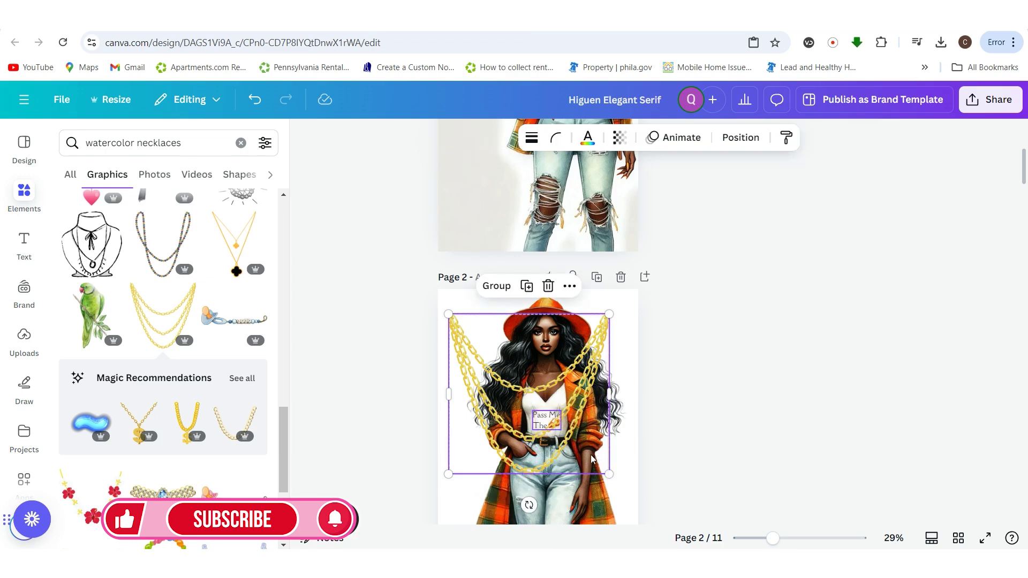
pyautogui.moveTo(608, 474); pyautogui.dragTo(547, 411)
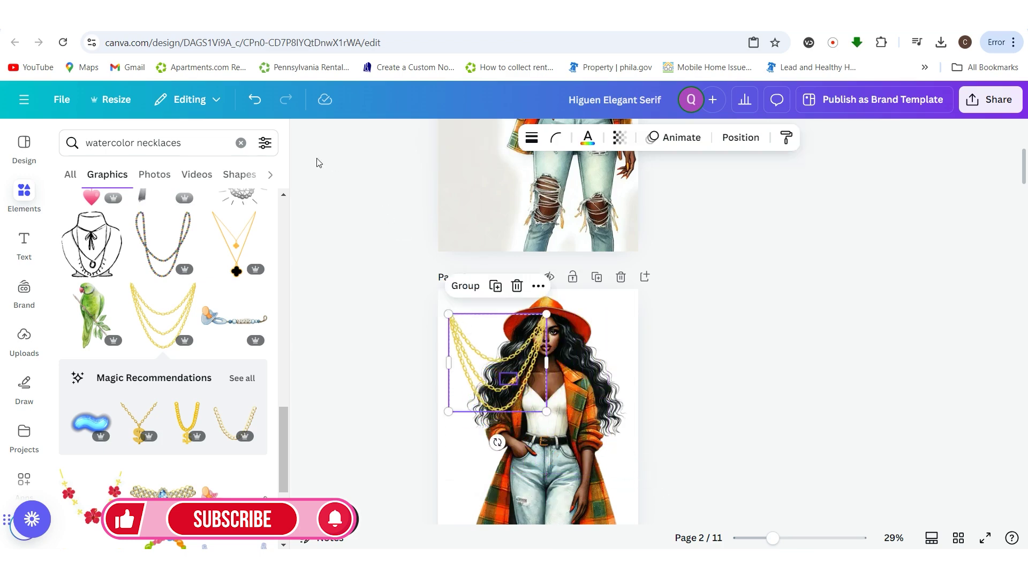
pyautogui.click(254, 99)
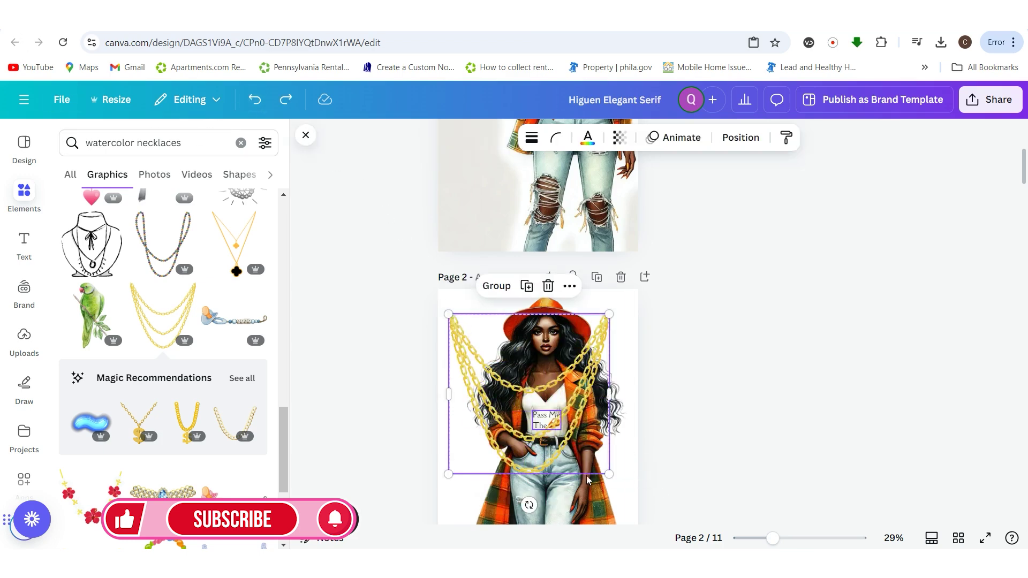
pyautogui.moveTo(605, 471); pyautogui.dragTo(496, 361)
pyautogui.click(254, 107)
pyautogui.click(255, 111)
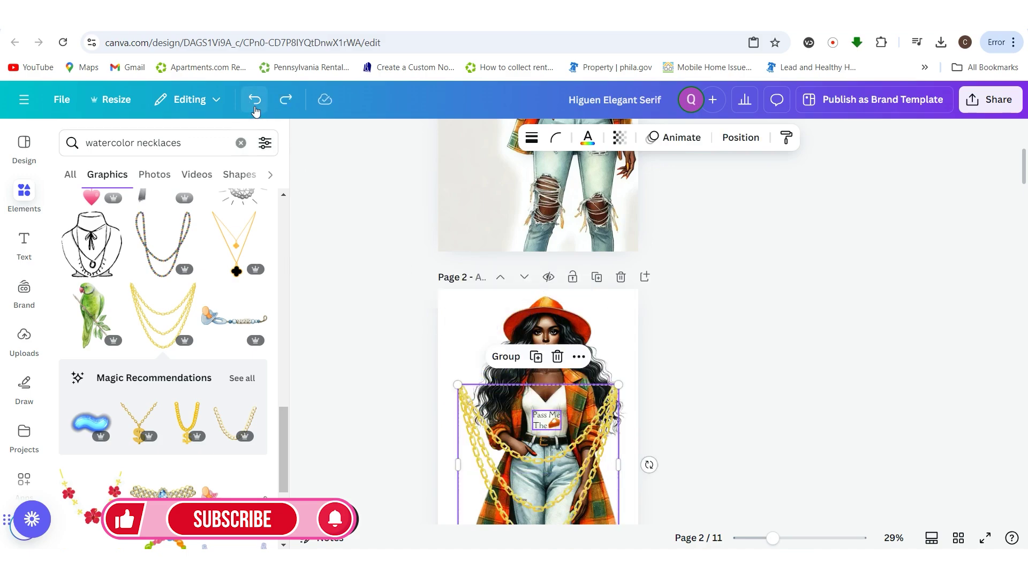
pyautogui.scroll(-2, 677, 409)
pyautogui.moveTo(773, 539); pyautogui.dragTo(799, 538)
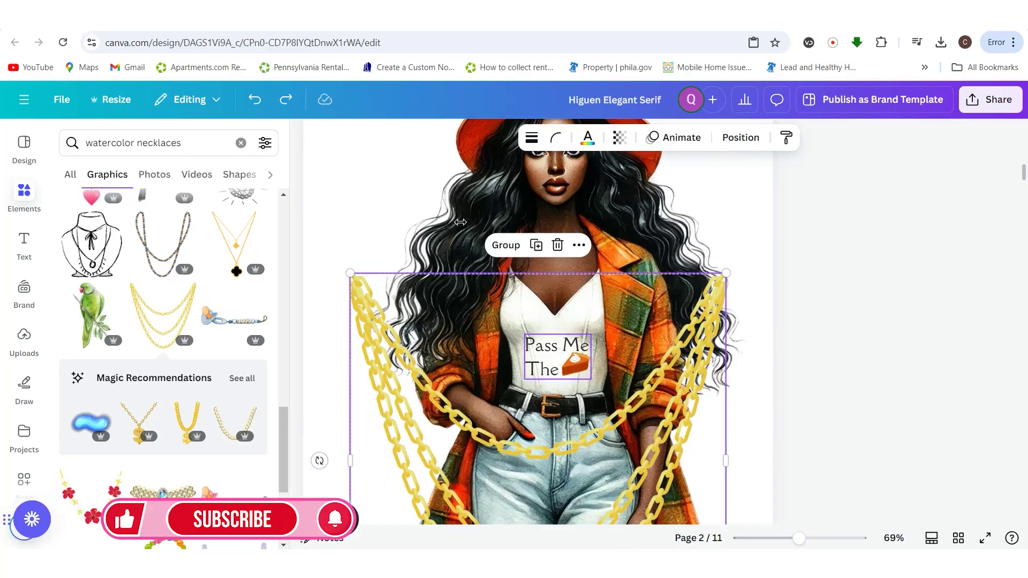
# Try scaling the gold chain necklace down together with the Pass Me The group, and undo back to before the necklace was added
pyautogui.click(303, 137)
pyautogui.scroll(-3, 616, 360)
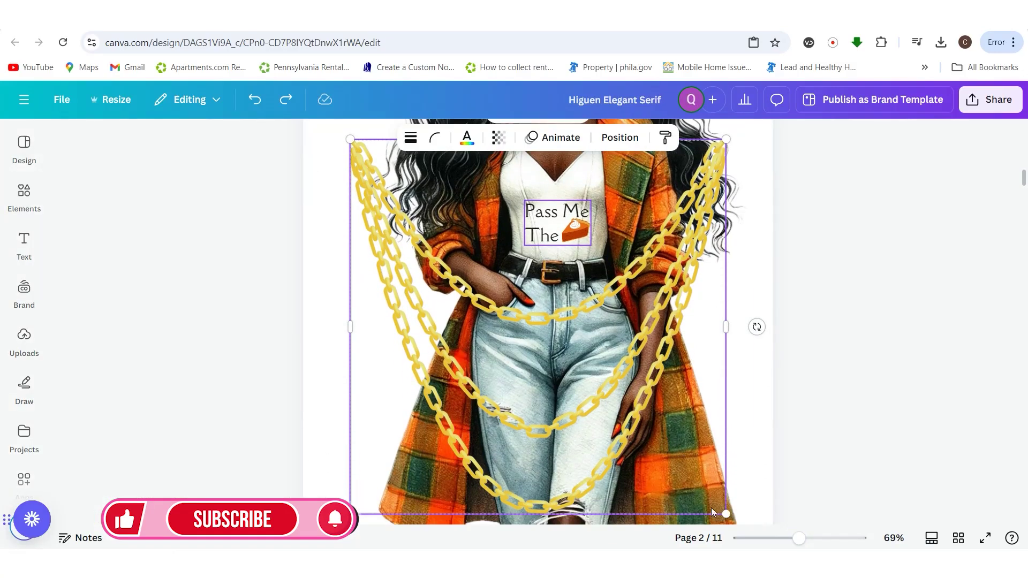
pyautogui.moveTo(722, 514); pyautogui.dragTo(483, 278)
pyautogui.scroll(4, 471, 300)
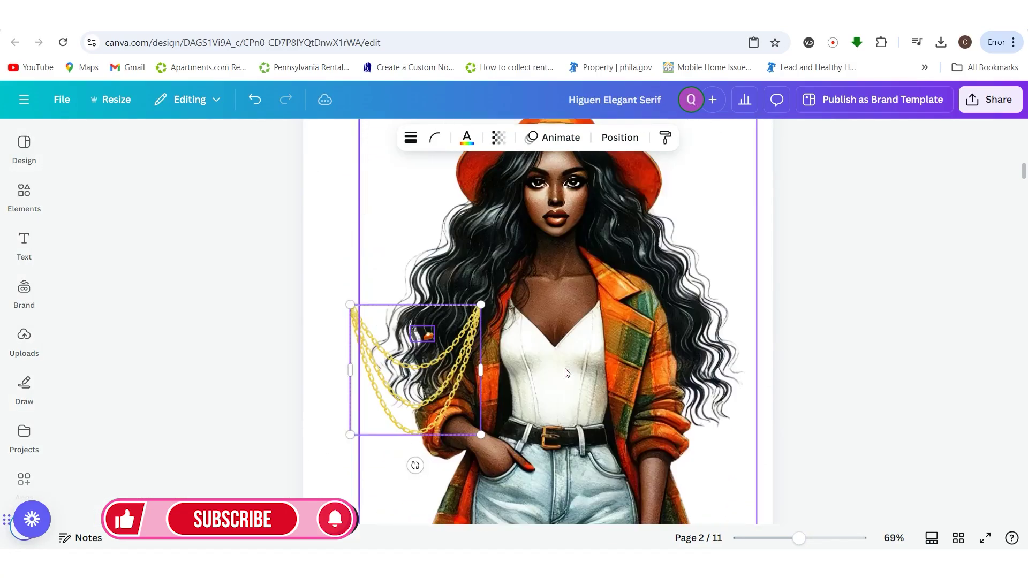
pyautogui.click(256, 102)
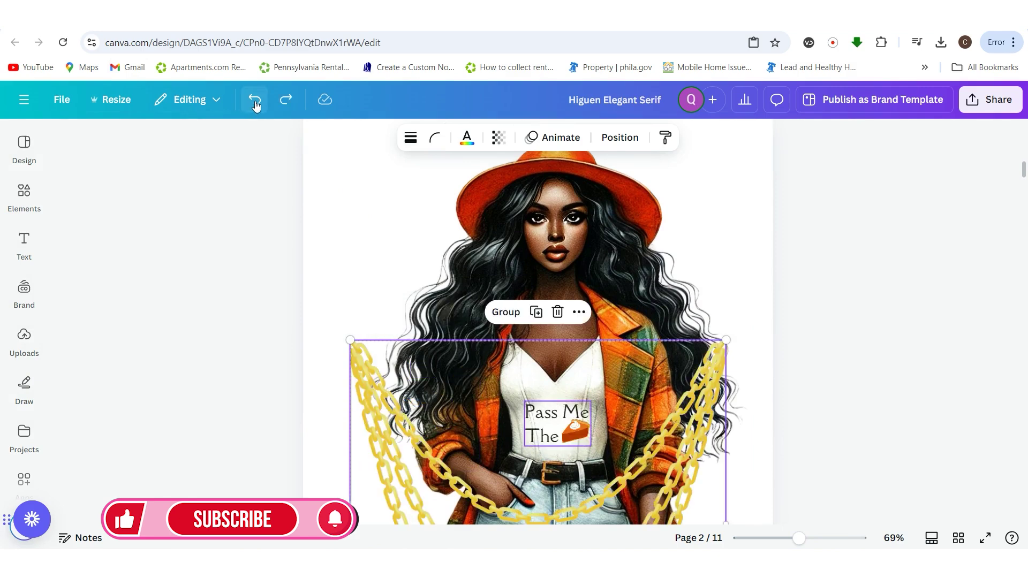
pyautogui.click(256, 103)
# Add the multi-strand gold chain necklace to page 2 by itself, shrink it and place it on the woman's neck
pyautogui.click(706, 414)
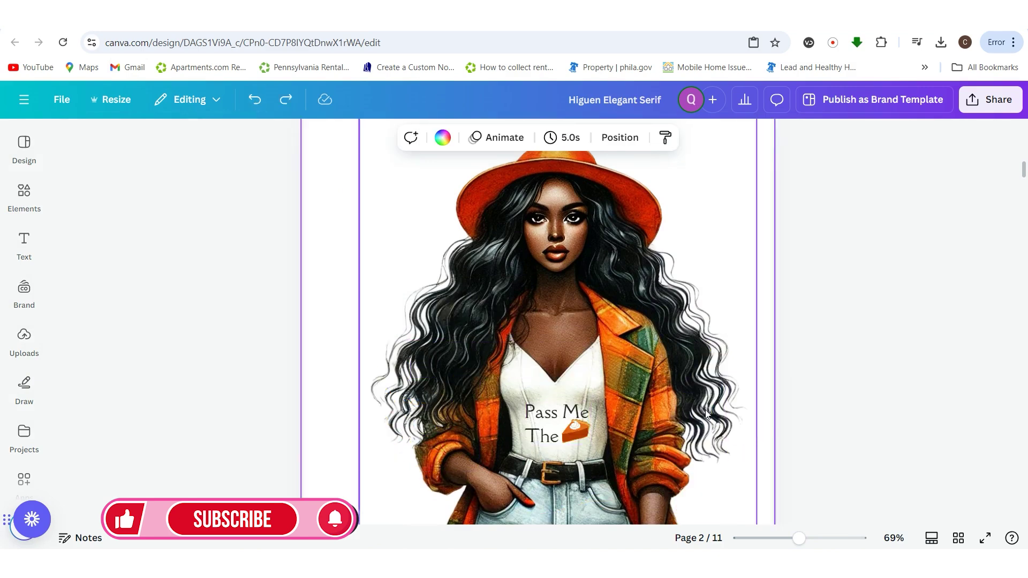
pyautogui.click(557, 336)
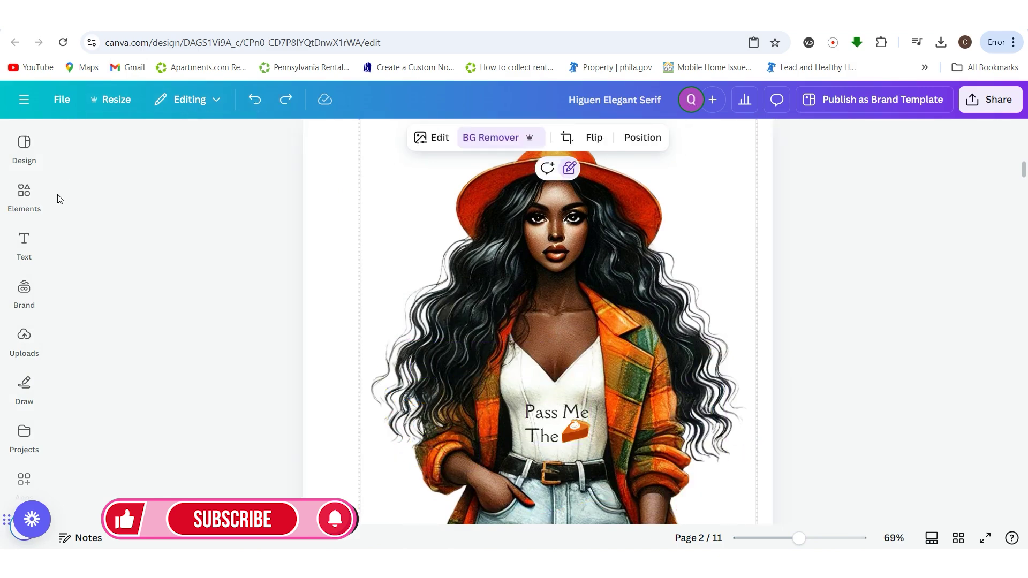
pyautogui.click(27, 198)
pyautogui.click(164, 316)
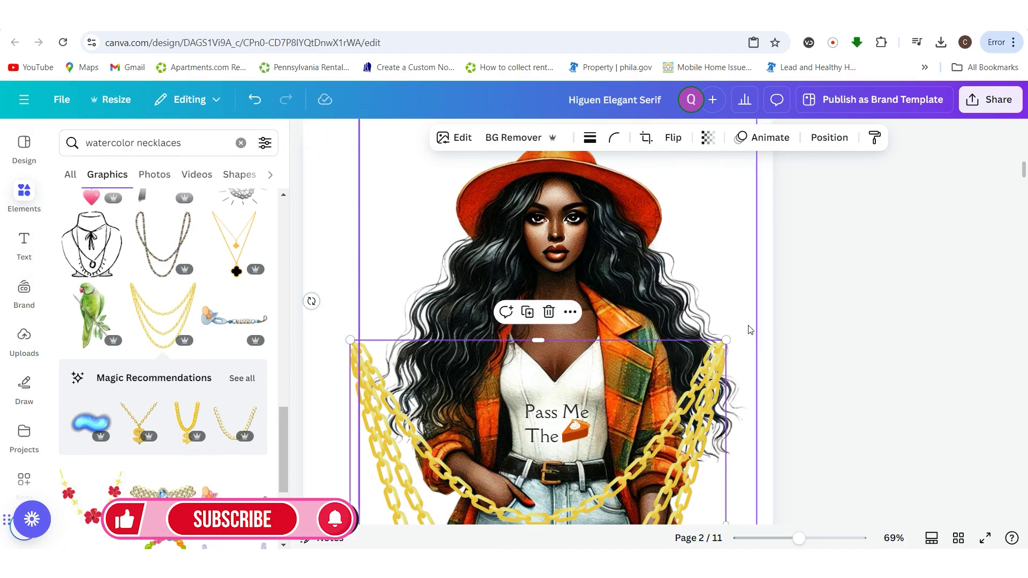
pyautogui.moveTo(727, 339); pyautogui.dragTo(569, 496)
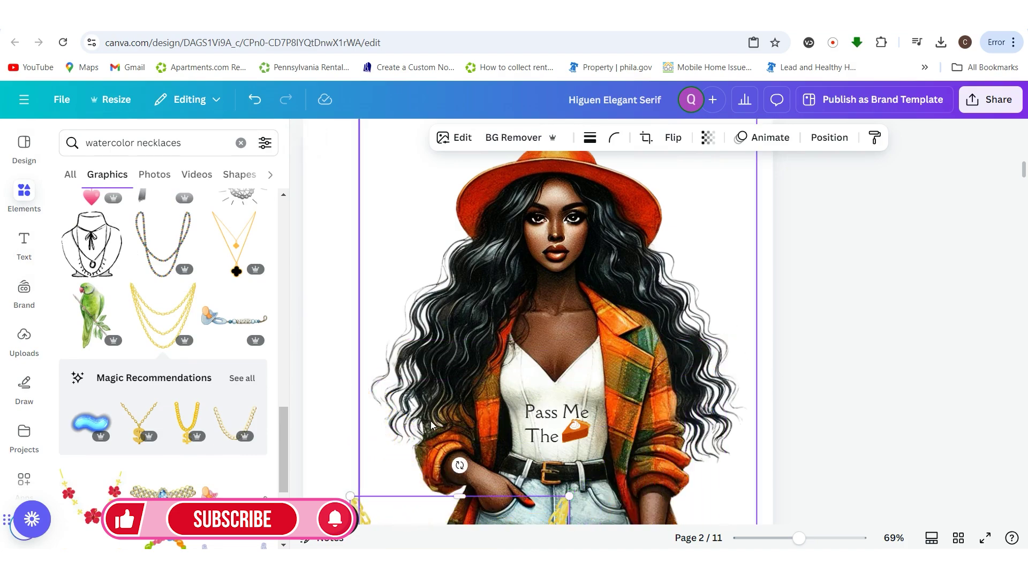
pyautogui.moveTo(412, 464); pyautogui.dragTo(524, 224)
pyautogui.moveTo(679, 470); pyautogui.dragTo(539, 333)
pyautogui.moveTo(499, 278); pyautogui.dragTo(552, 300)
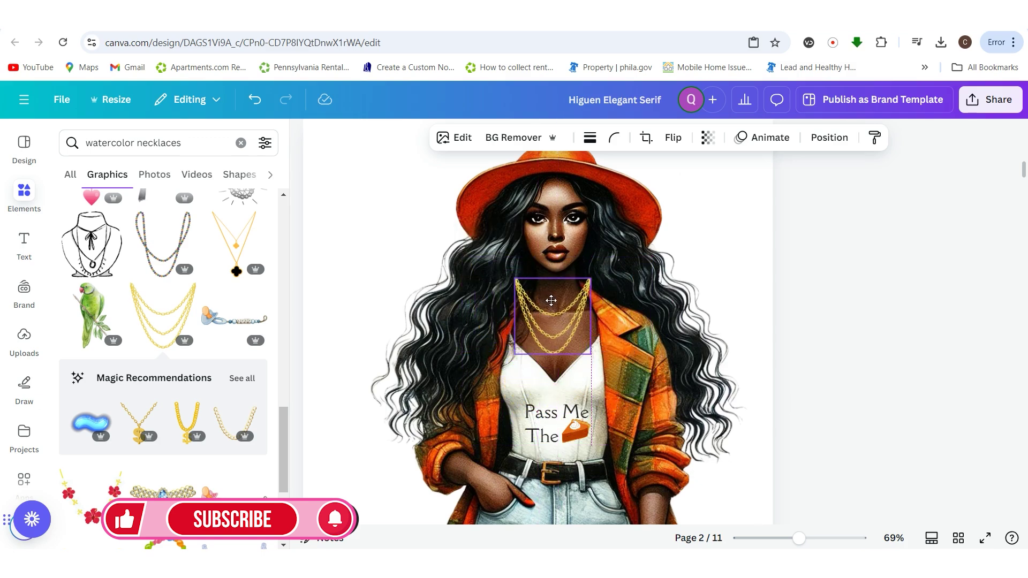
# Shrink the gold chain necklace further and reposition it to sit between the sides of the woman's neck
pyautogui.moveTo(592, 354); pyautogui.dragTo(591, 280)
pyautogui.click(940, 481)
pyautogui.click(579, 312)
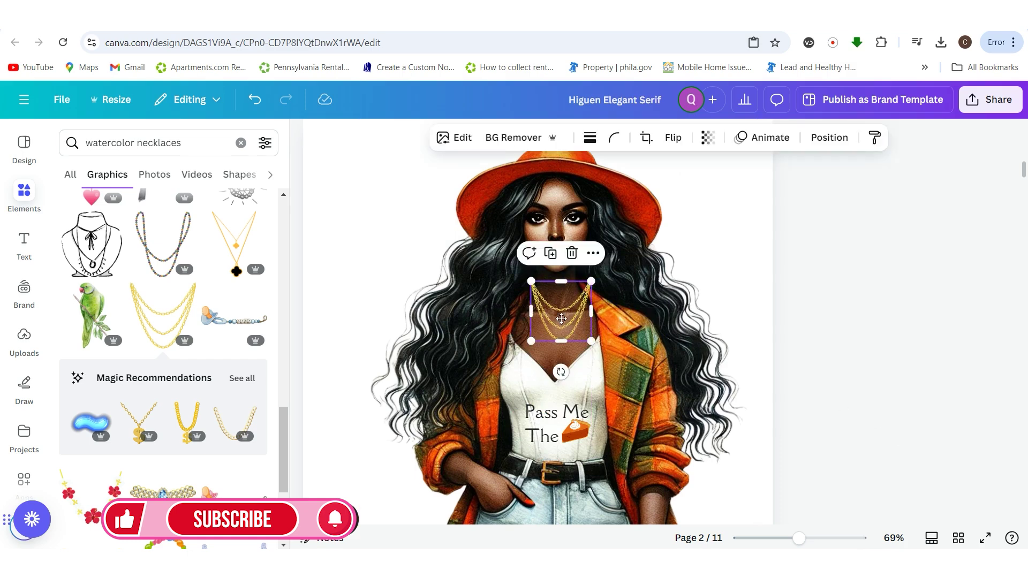
pyautogui.moveTo(585, 341); pyautogui.dragTo(567, 317)
pyautogui.click(819, 384)
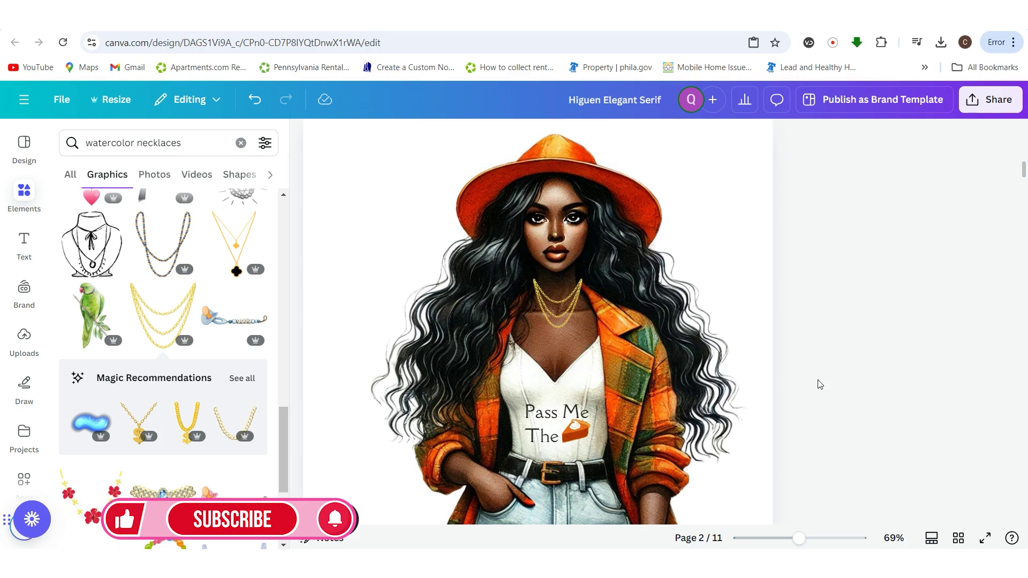
# Fine-tune the gold chain necklace's size and position up close so its ends meet the edges of the neck
pyautogui.moveTo(799, 539); pyautogui.dragTo(820, 538)
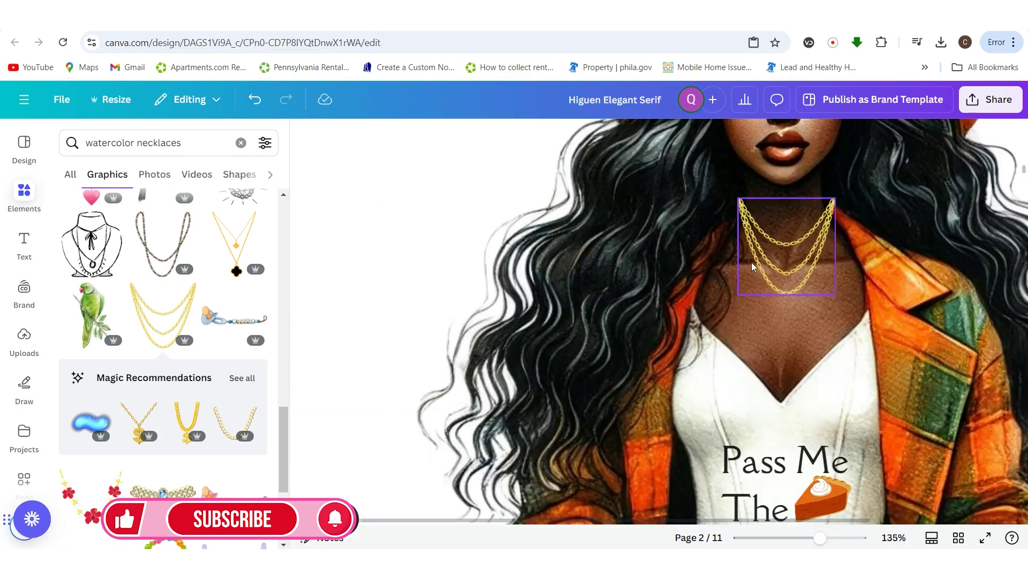
pyautogui.click(778, 256)
pyautogui.moveTo(834, 294); pyautogui.dragTo(819, 279)
pyautogui.moveTo(792, 245); pyautogui.dragTo(793, 241)
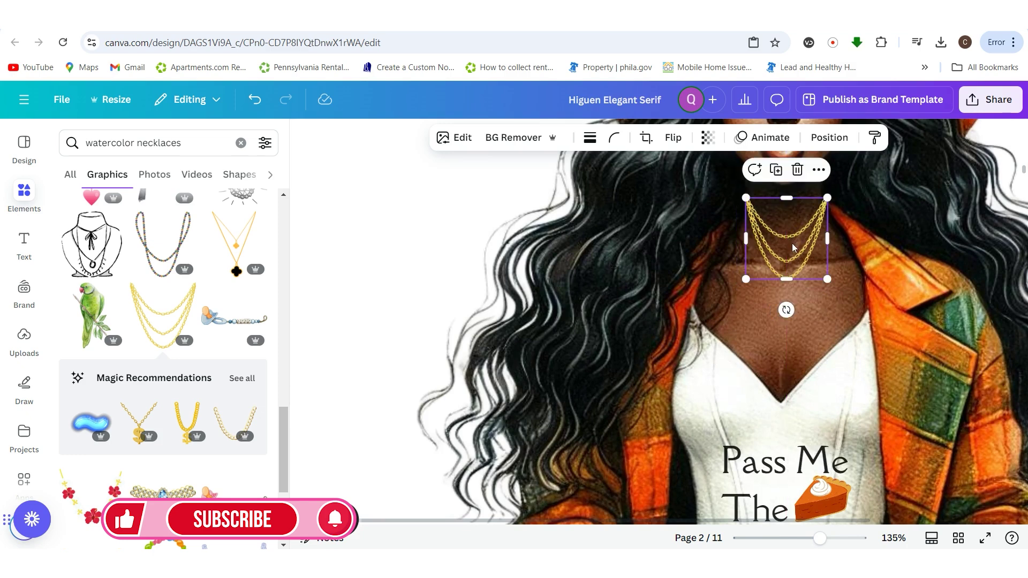
pyautogui.click(474, 263)
pyautogui.click(750, 241)
pyautogui.moveTo(745, 198); pyautogui.dragTo(744, 194)
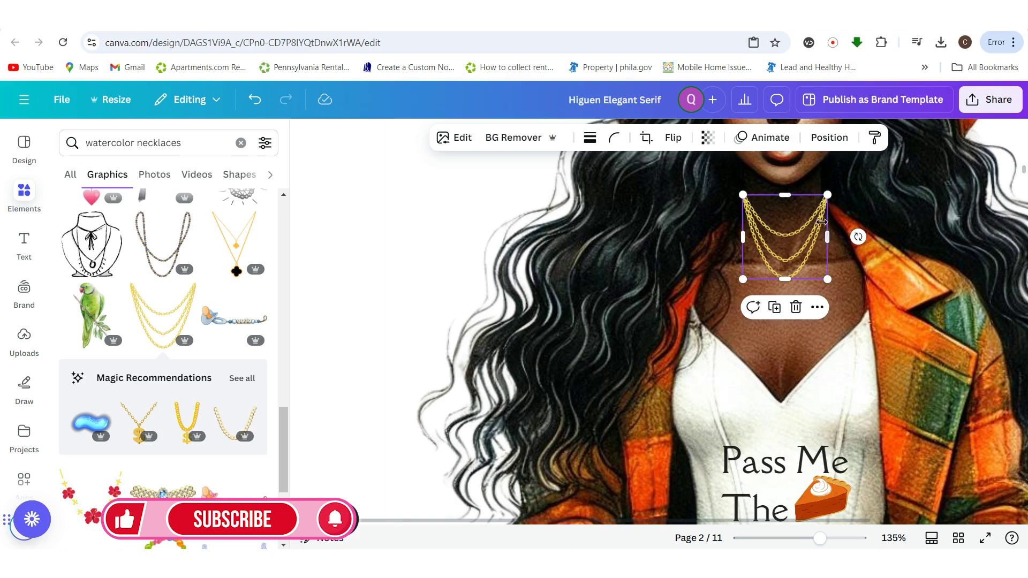
# Delete the multi-strand gold chain necklace from the woman's neck
pyautogui.click(817, 307)
pyautogui.hotkey('alt', 'shift', 'l')
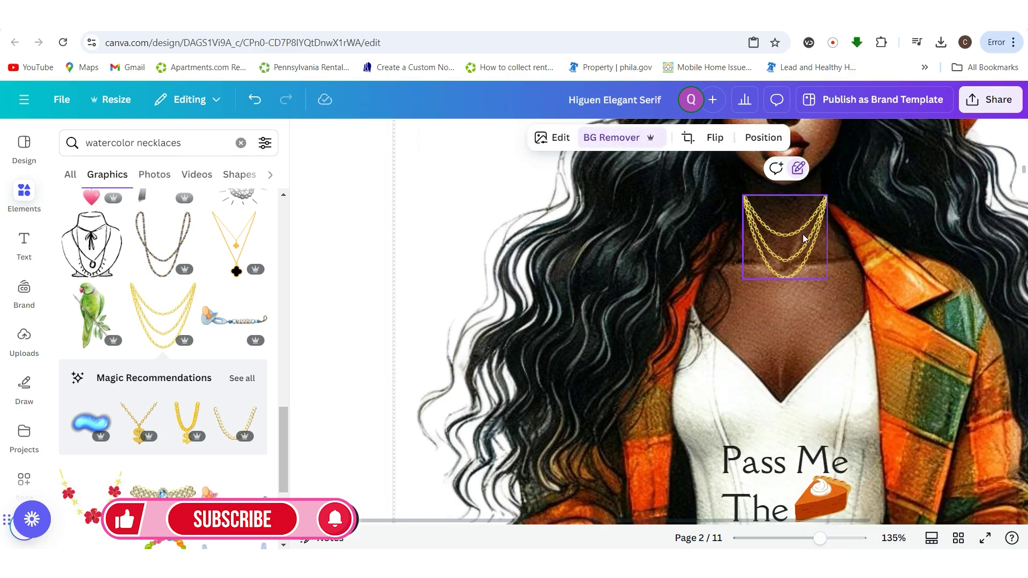
pyautogui.hotkey('alt', 'shift', 'l')
pyautogui.click(797, 307)
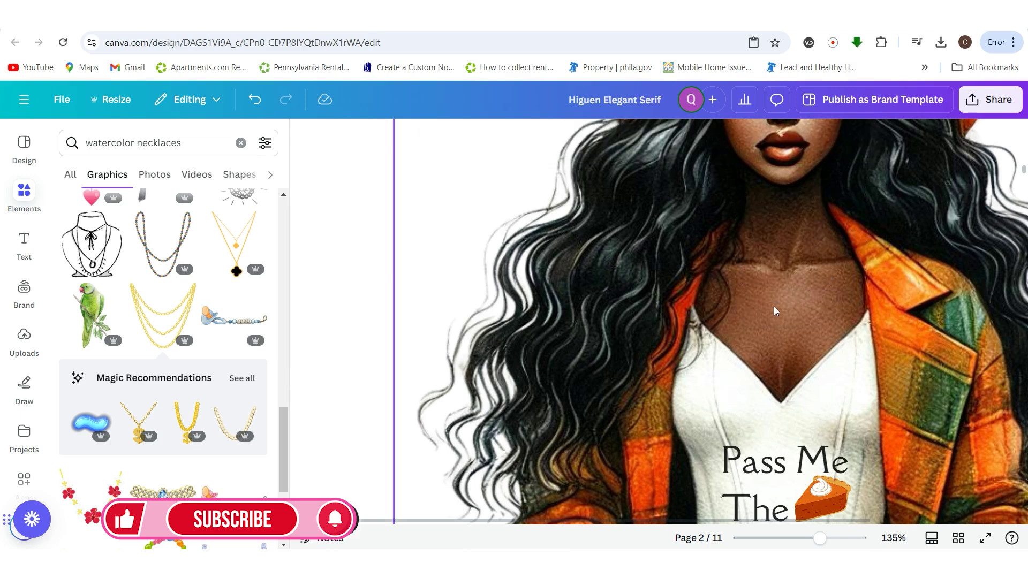
# Try the orange beaded necklace with the rose pendant on the woman's chest, and delete it
pyautogui.scroll(-1, 193, 411)
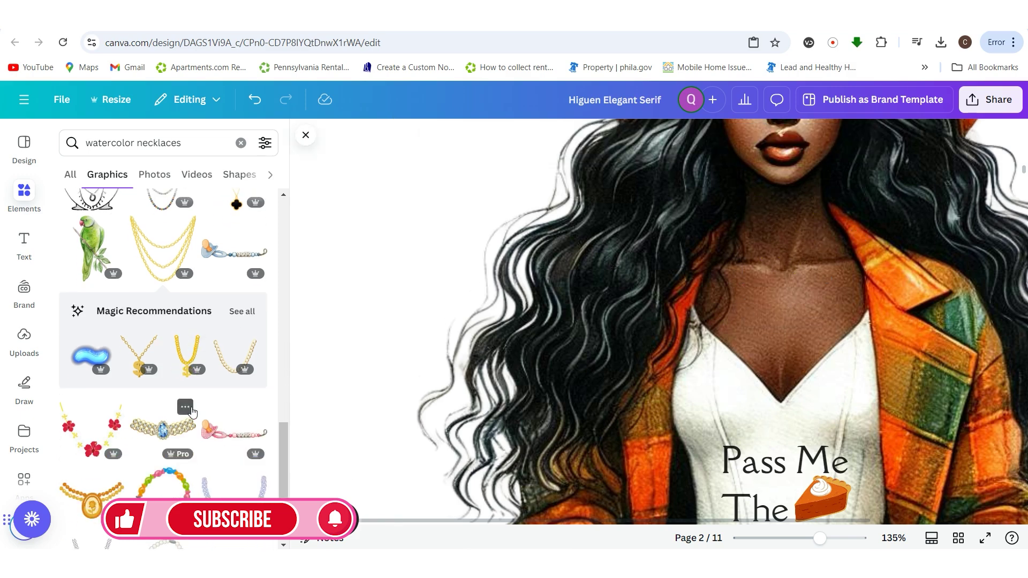
pyautogui.scroll(-1, 193, 411)
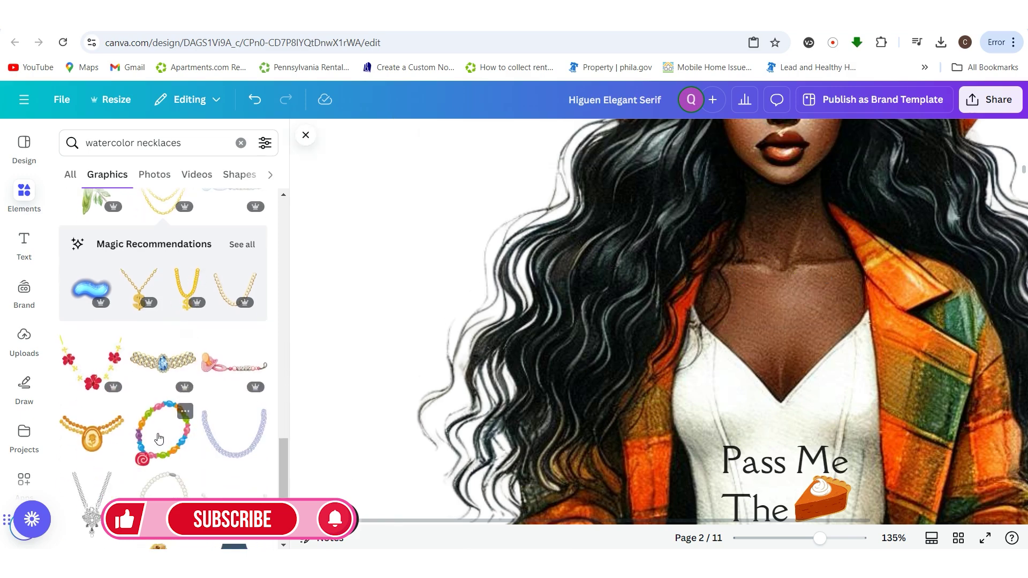
pyautogui.click(94, 439)
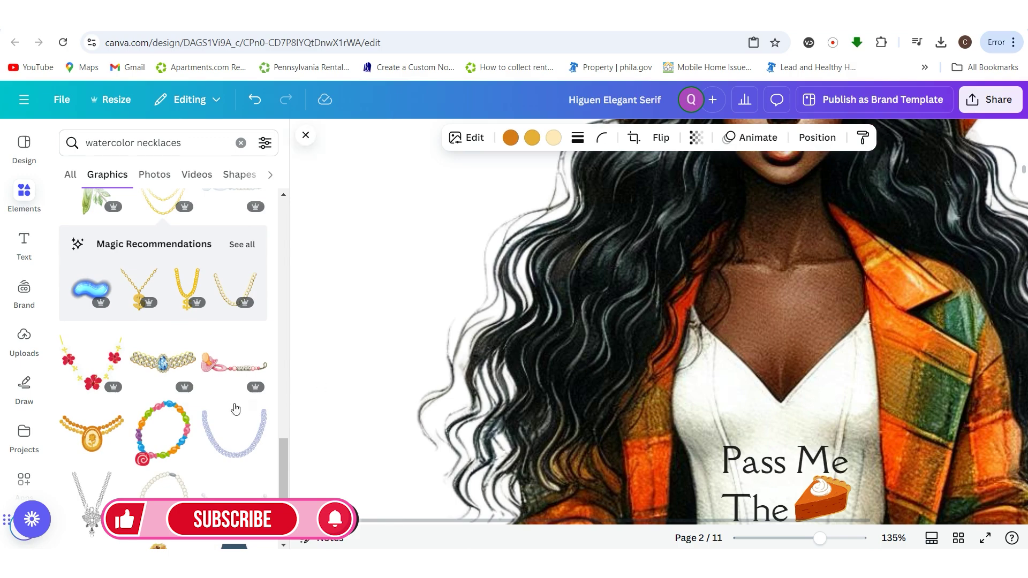
pyautogui.scroll(-3, 698, 451)
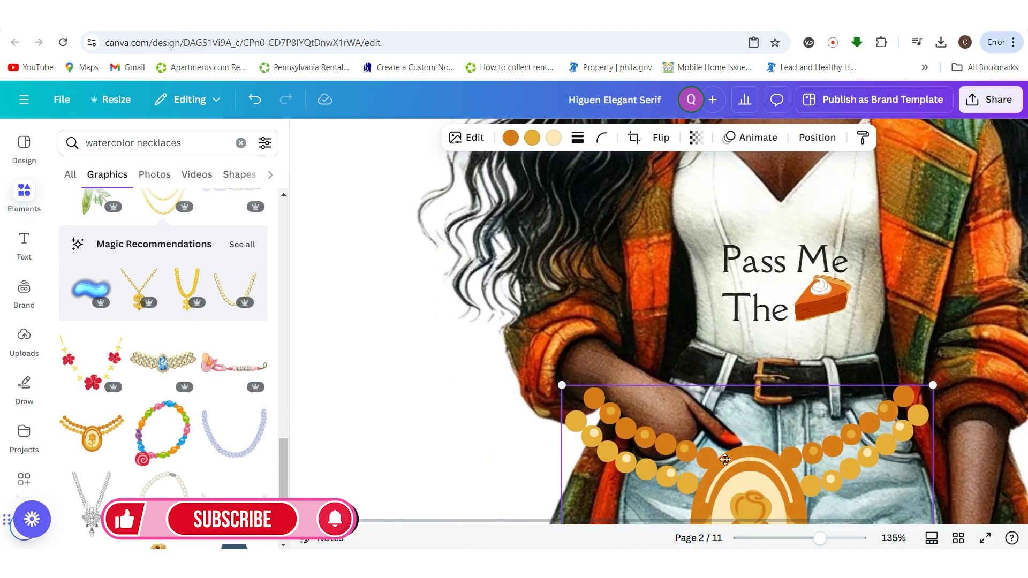
pyautogui.moveTo(725, 460); pyautogui.dragTo(760, 251)
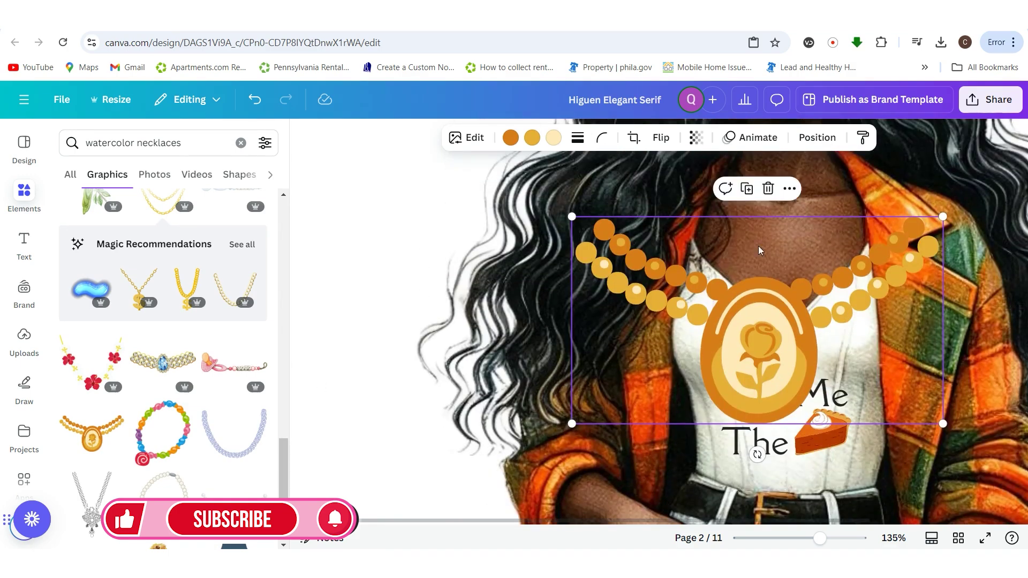
pyautogui.click(769, 189)
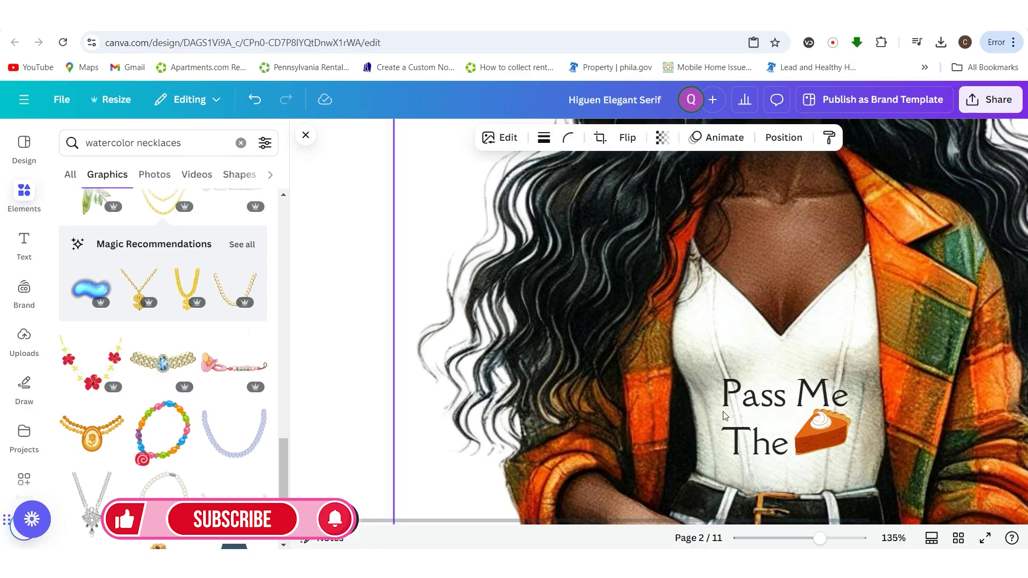
# Add the Silver Diamond Necklace graphic with the blue stone, move it up to the woman's chest and check its details
pyautogui.scroll(-3, 724, 416)
pyautogui.moveTo(776, 488); pyautogui.dragTo(794, 341)
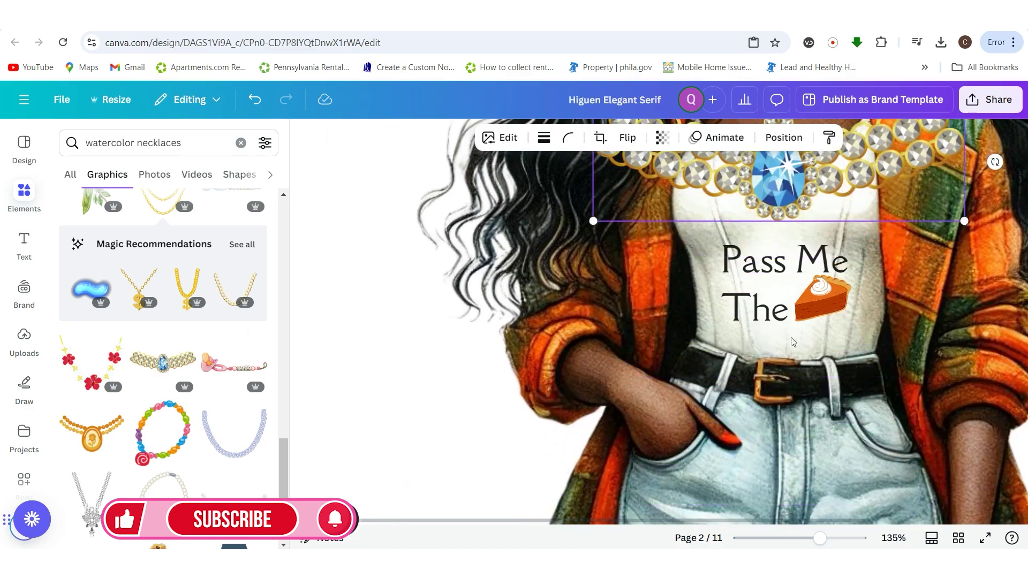
pyautogui.scroll(3, 793, 341)
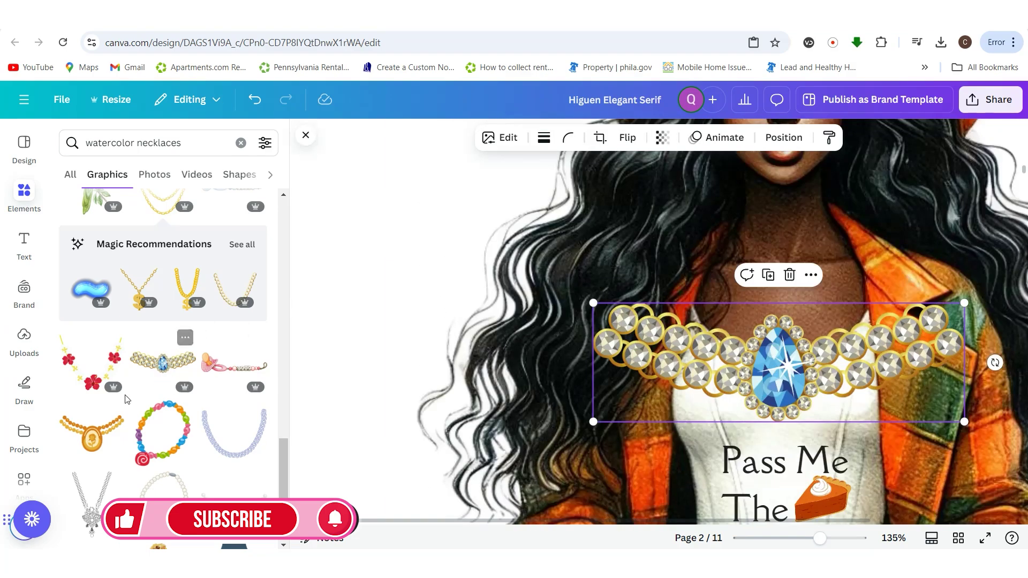
pyautogui.click(184, 338)
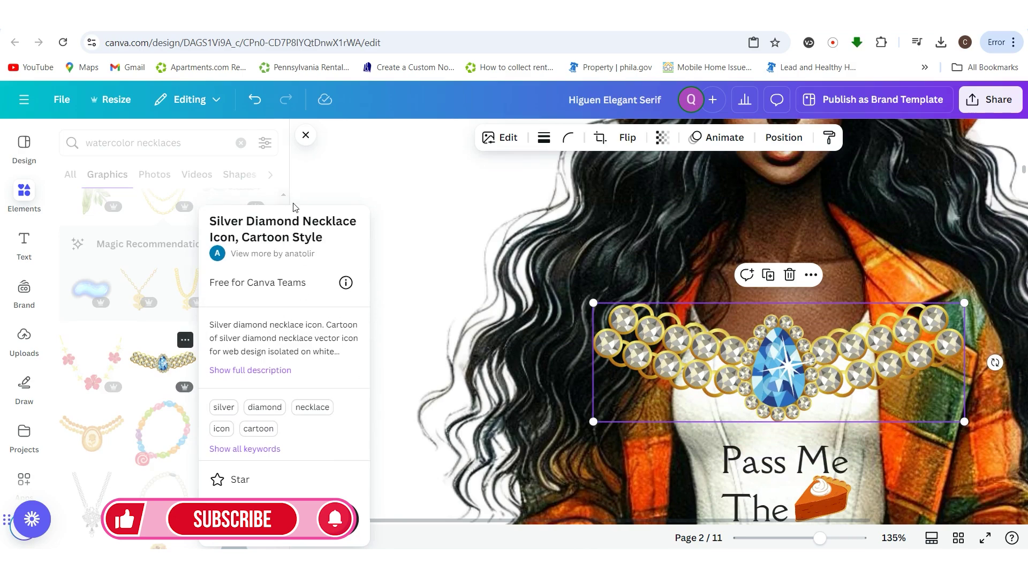
pyautogui.click(306, 135)
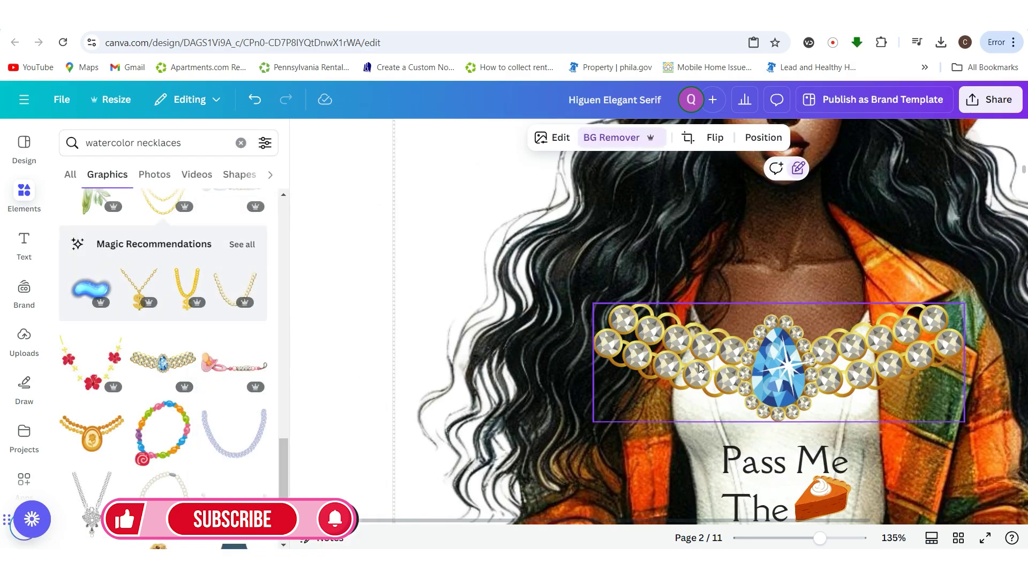
# Shrink the diamond necklace to the width of the woman's neck and place it there as a choker
pyautogui.moveTo(964, 419); pyautogui.dragTo(828, 230)
pyautogui.click(825, 265)
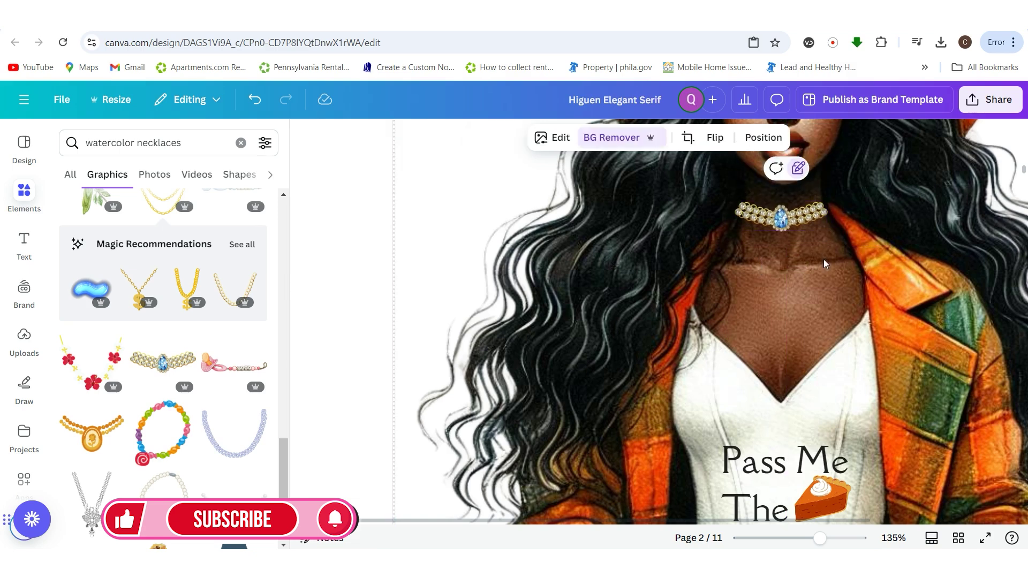
pyautogui.click(825, 214)
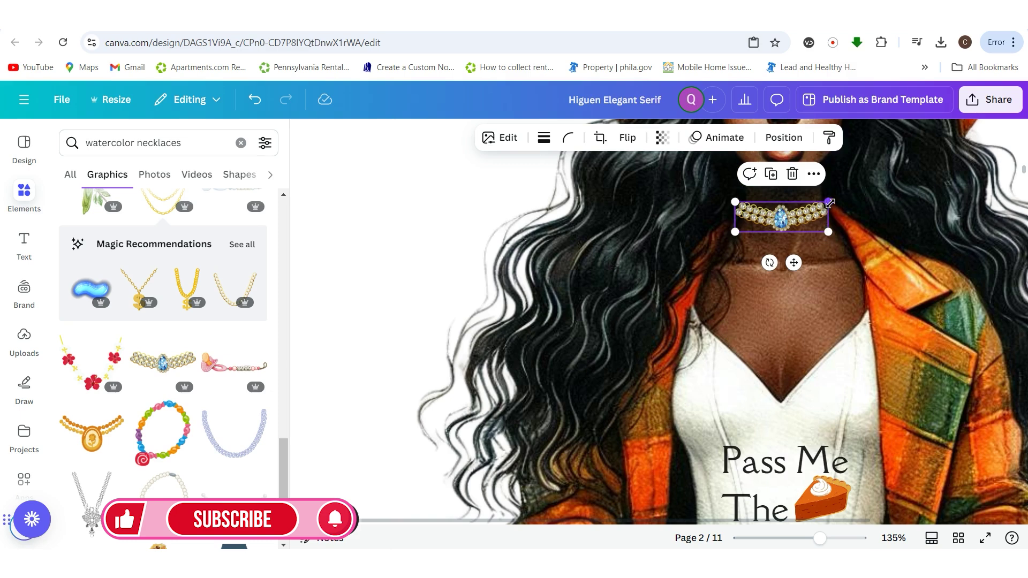
pyautogui.moveTo(832, 198); pyautogui.dragTo(834, 197)
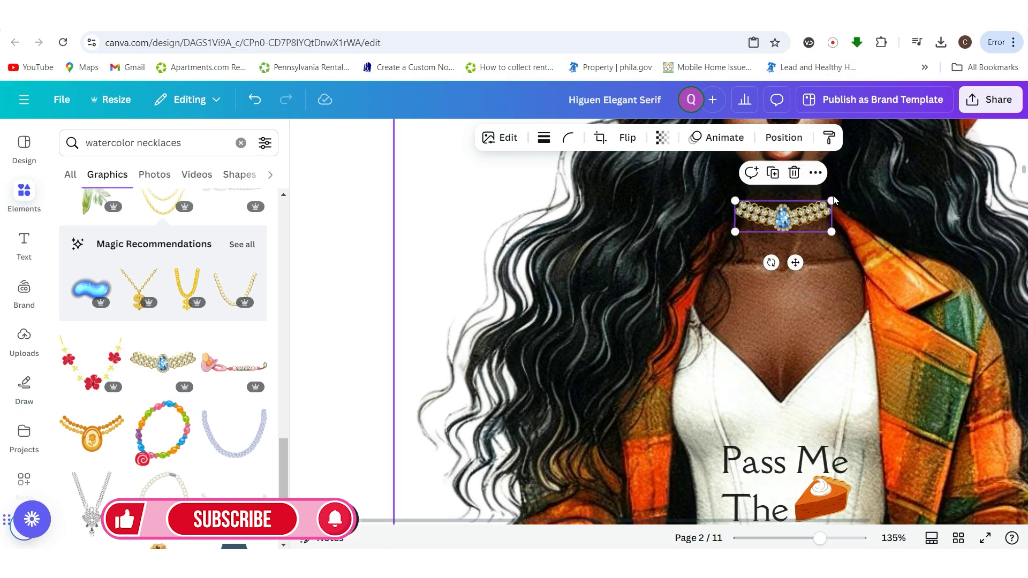
pyautogui.click(826, 302)
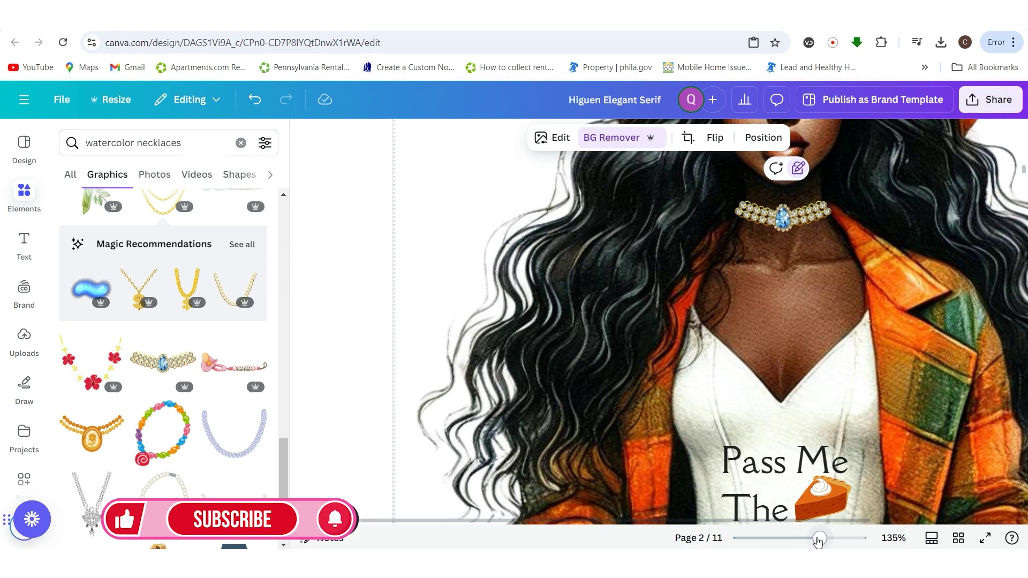
# Nudge the diamond choker slightly lower on the woman's neck
pyautogui.click(800, 539)
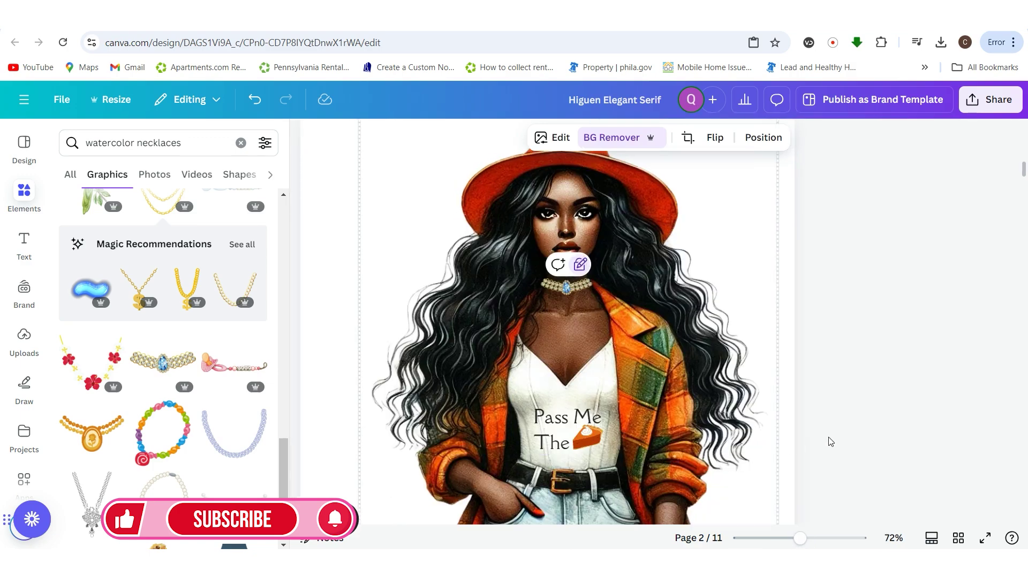
pyautogui.click(830, 441)
pyautogui.moveTo(800, 538); pyautogui.dragTo(815, 538)
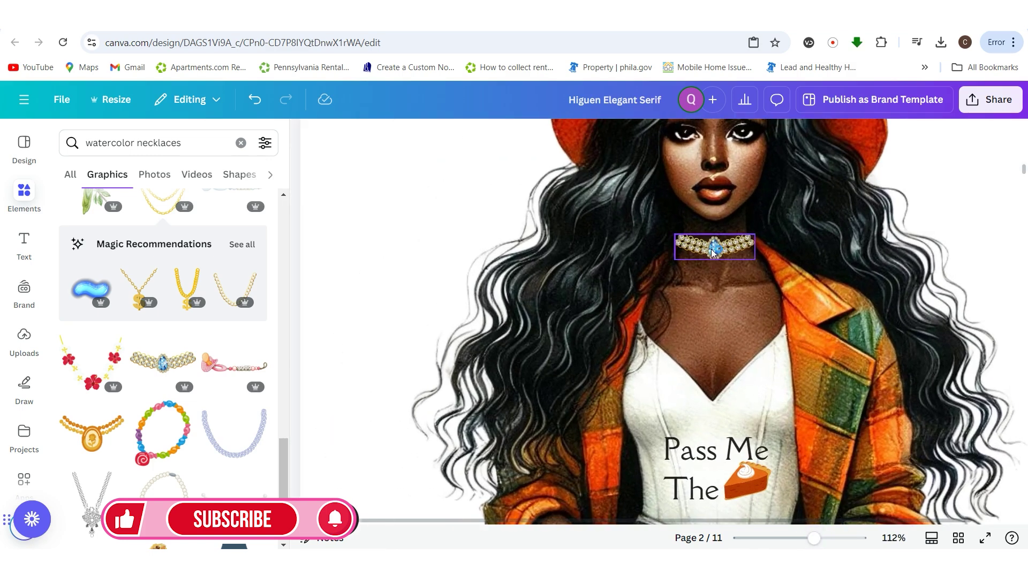
pyautogui.moveTo(712, 246); pyautogui.dragTo(711, 250)
pyautogui.click(1003, 289)
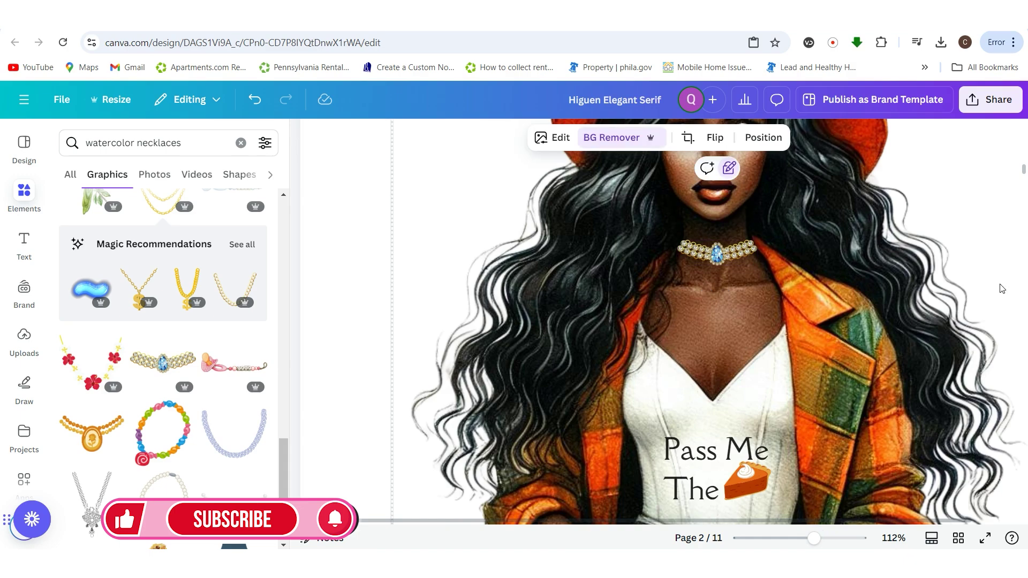
pyautogui.scroll(-5, 841, 518)
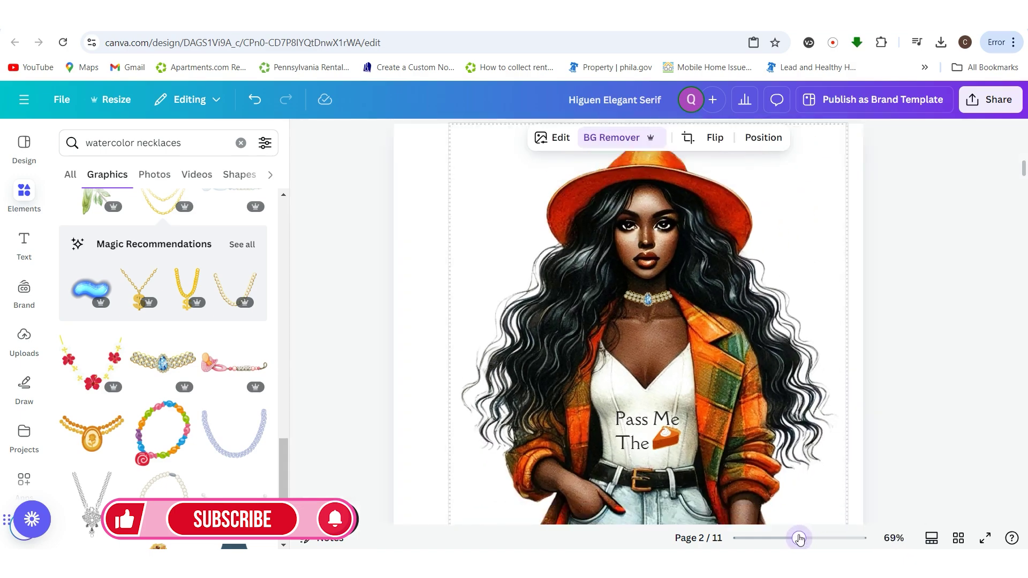
pyautogui.click(819, 378)
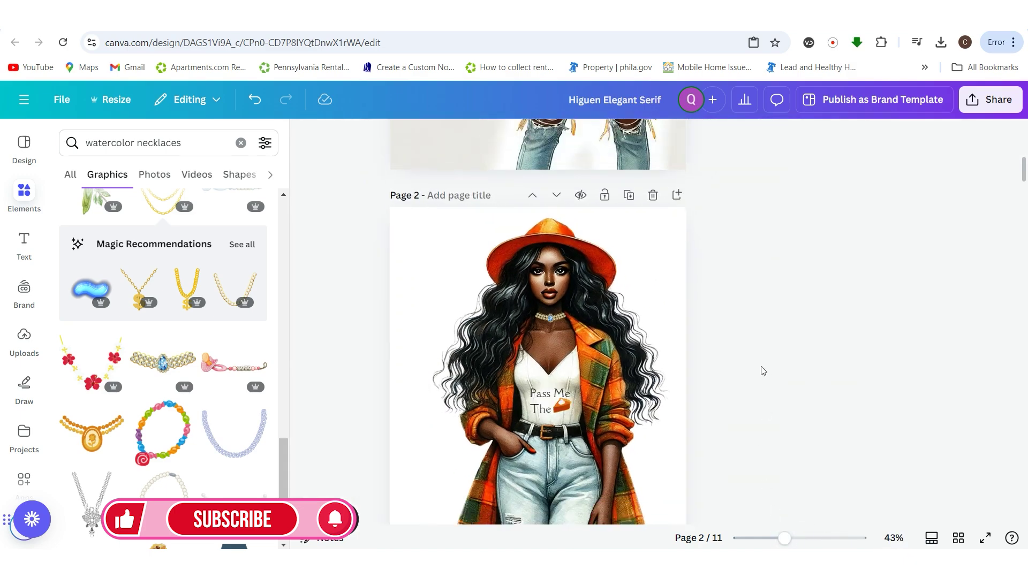
pyautogui.scroll(-1, 764, 371)
pyautogui.scroll(-1, 749, 393)
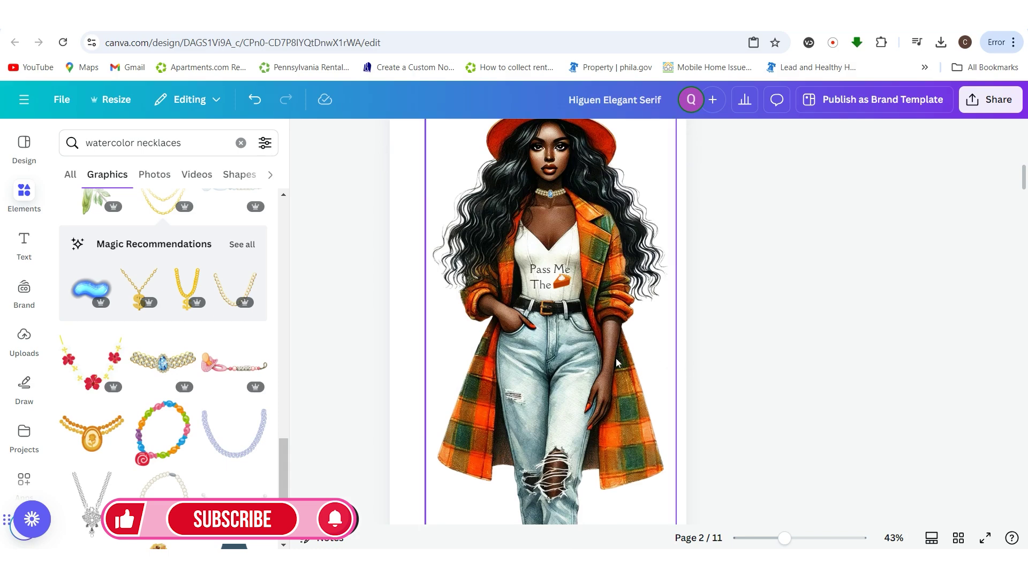
# Preview page 2 full screen, return to the editor, and inspect the diamond choker on the woman's neck up close
pyautogui.click(647, 386)
pyautogui.click(985, 539)
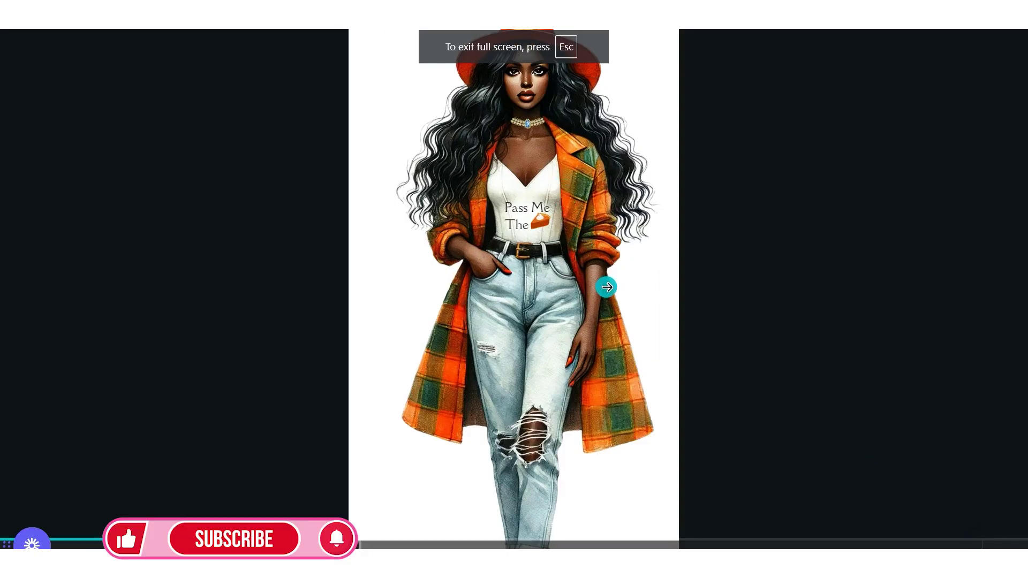
pyautogui.press('Escape')
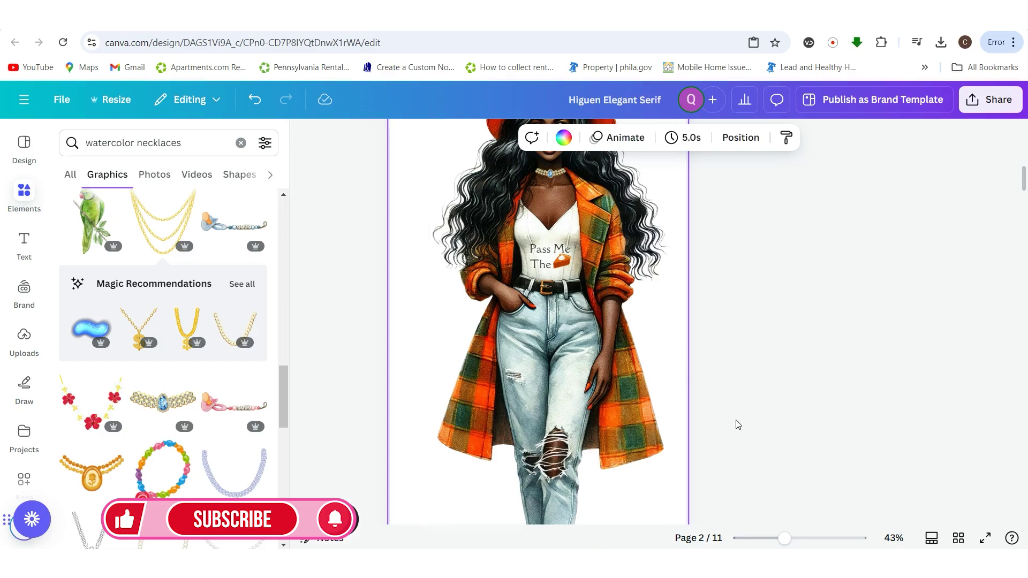
pyautogui.moveTo(790, 539); pyautogui.dragTo(806, 538)
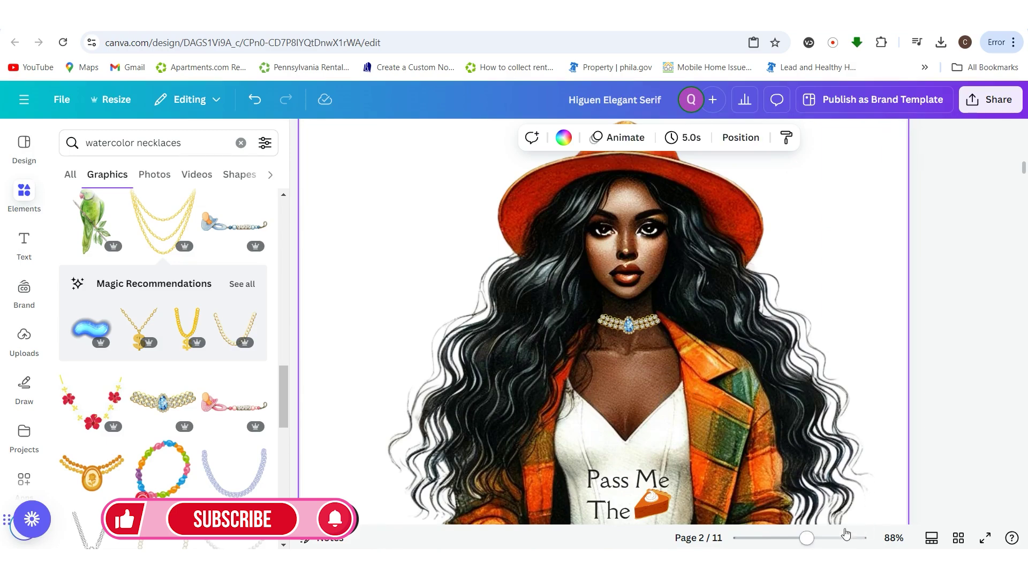
pyautogui.moveTo(811, 539); pyautogui.dragTo(778, 538)
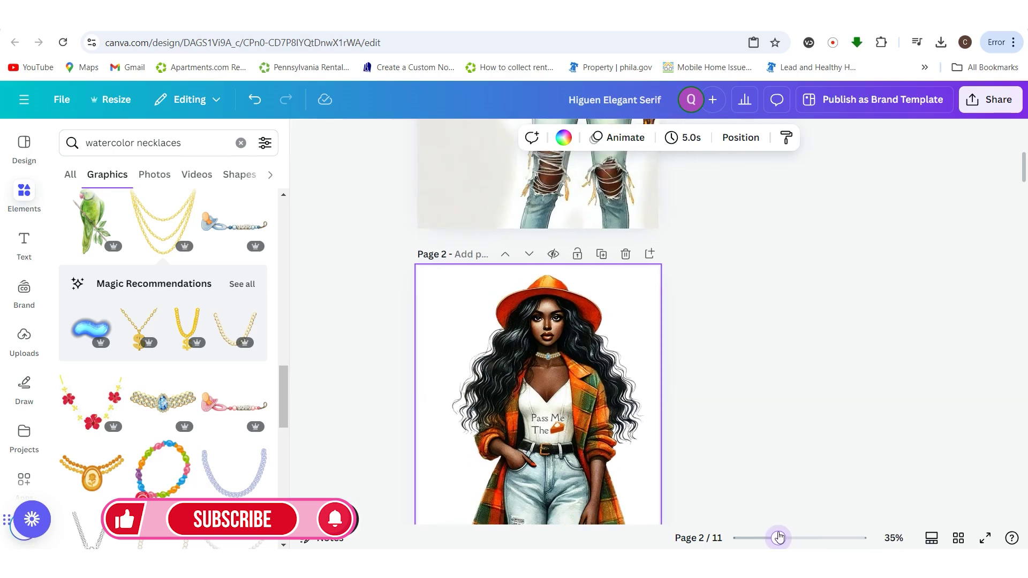
# Group the woman illustration, the diamond choker and the Pass Me The pie design on page 2 into one object
pyautogui.click(545, 356)
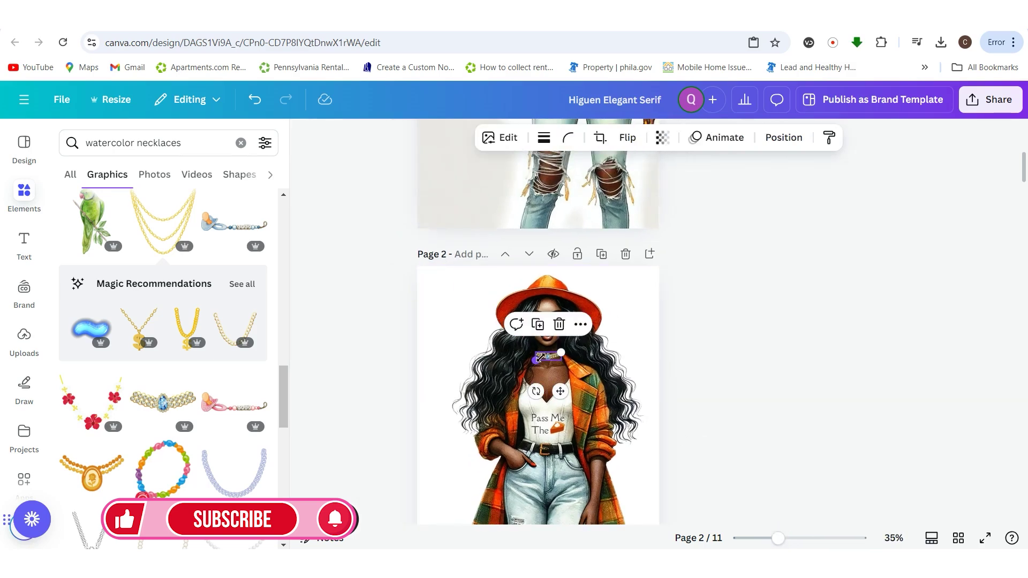
pyautogui.keyDown('shift'); pyautogui.click(544, 424); pyautogui.keyUp('shift')
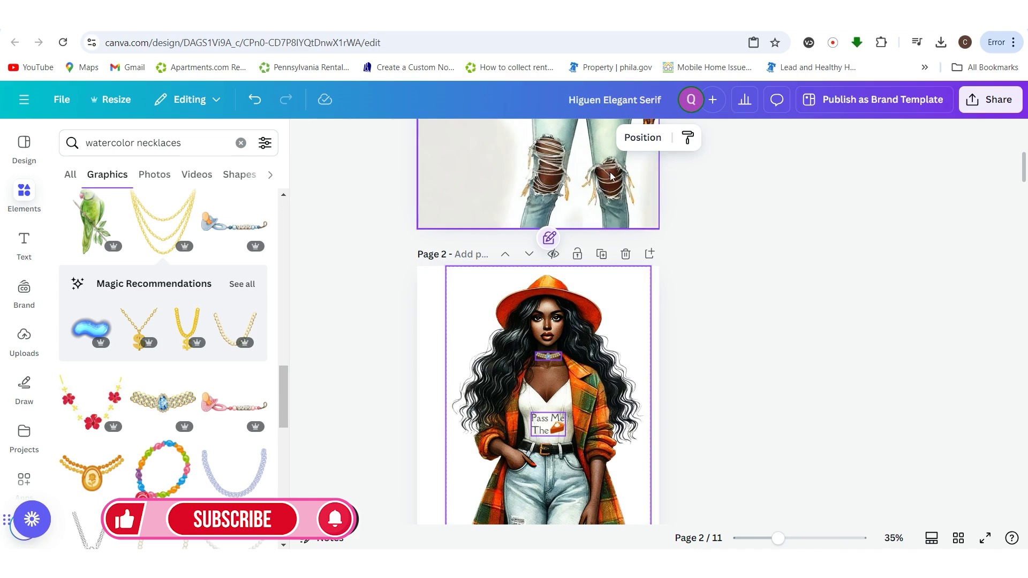
pyautogui.click(548, 238)
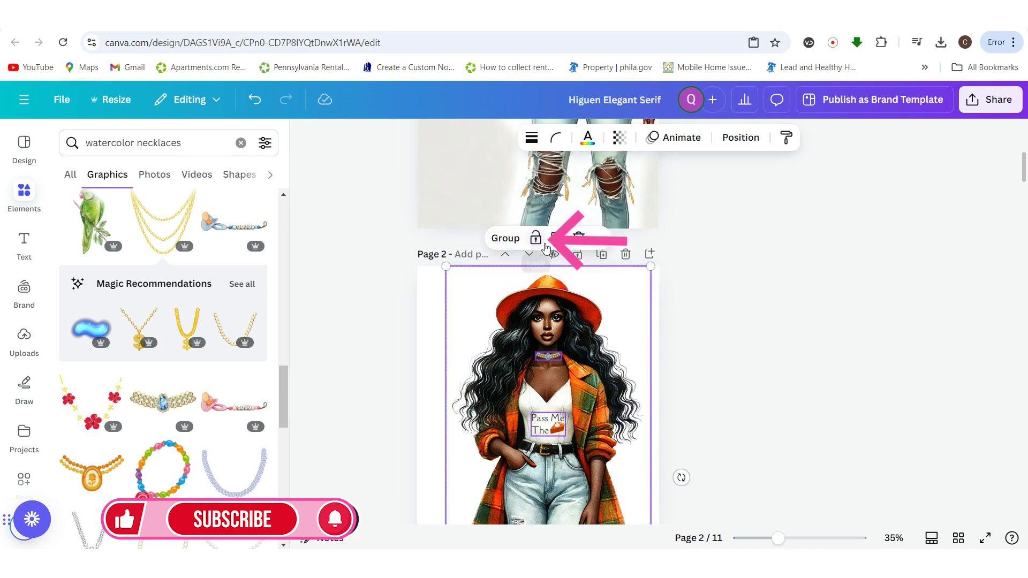
pyautogui.click(709, 399)
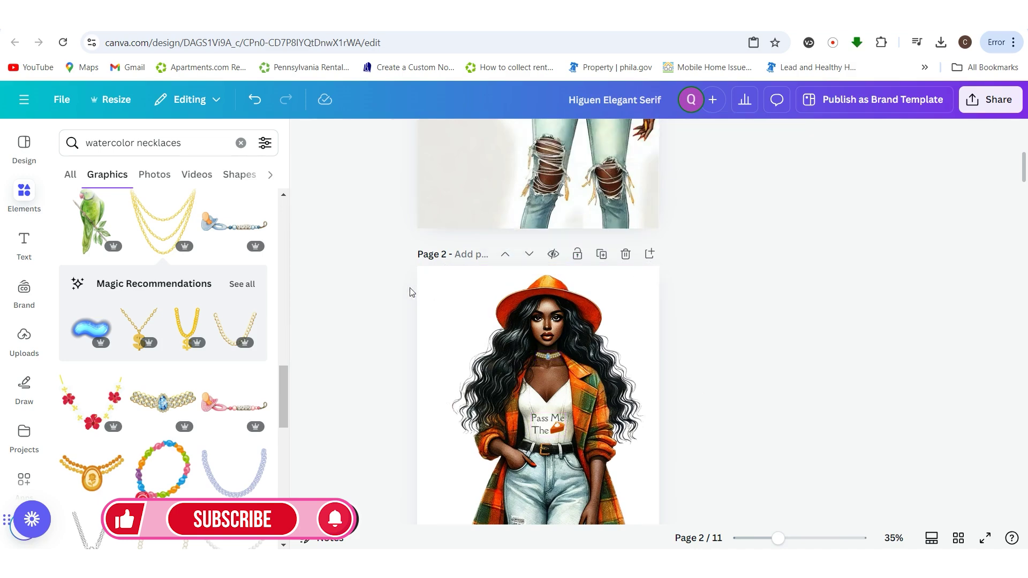
pyautogui.moveTo(426, 289); pyautogui.dragTo(628, 536)
pyautogui.click(516, 238)
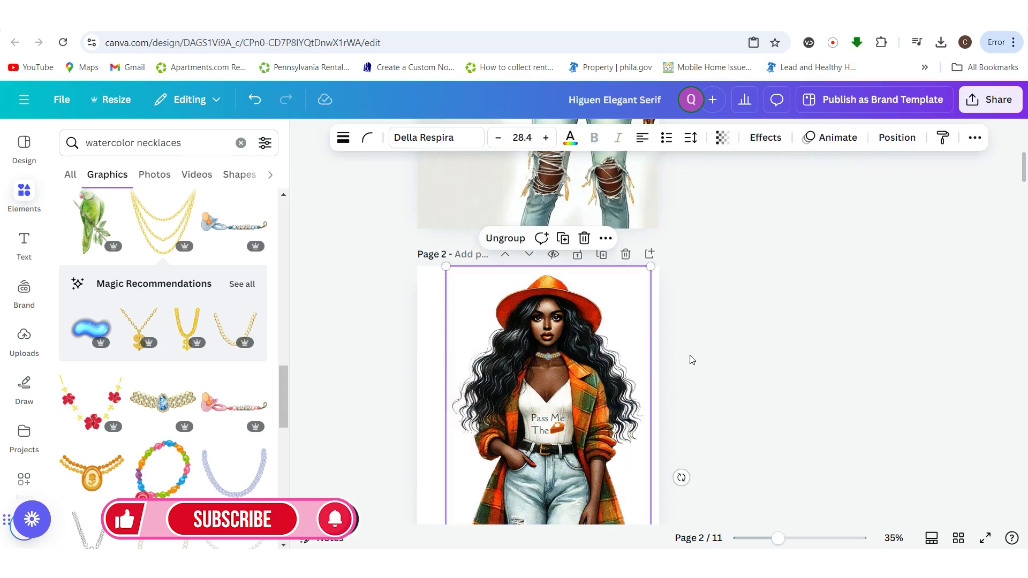
pyautogui.click(707, 397)
# Hide the graphics search results and examine the grouped illustration on page 2, both close up and at full figure
pyautogui.scroll(-1, 708, 397)
pyautogui.moveTo(780, 542); pyautogui.dragTo(802, 540)
pyautogui.click(303, 136)
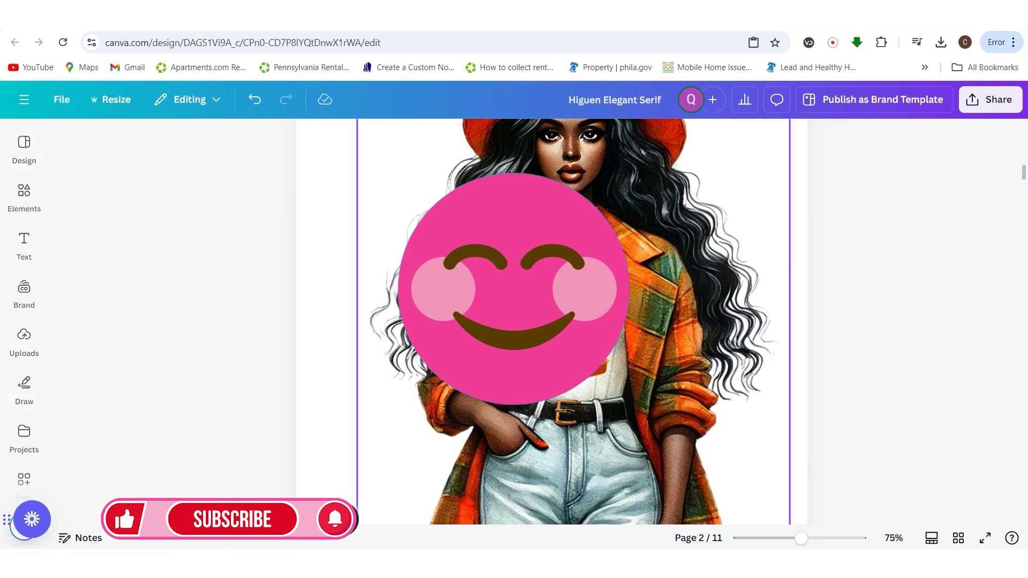
pyautogui.scroll(2, 714, 419)
pyautogui.scroll(-1, 714, 418)
pyautogui.scroll(-1, 715, 422)
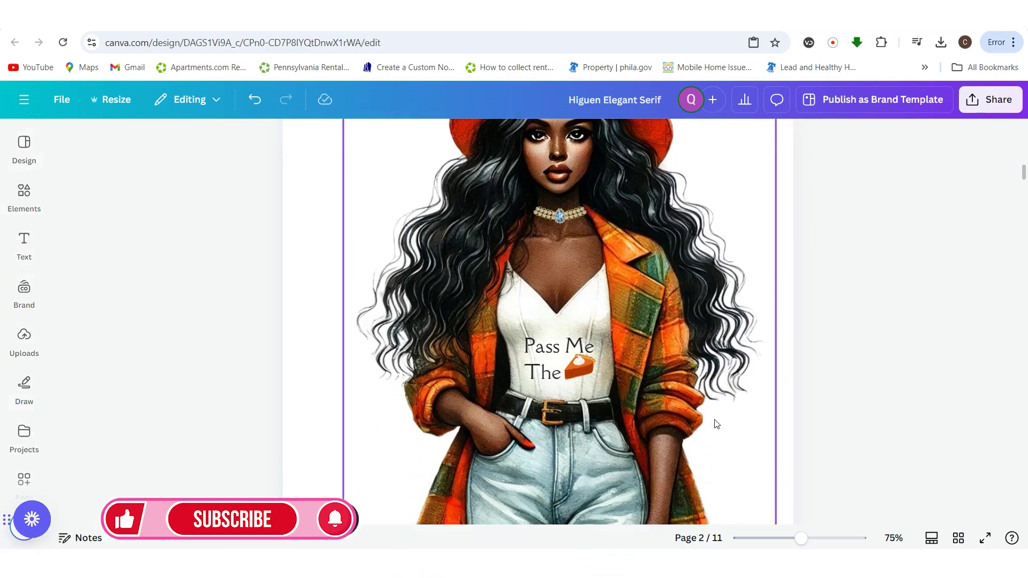
pyautogui.scroll(2, 715, 422)
pyautogui.scroll(-1, 714, 423)
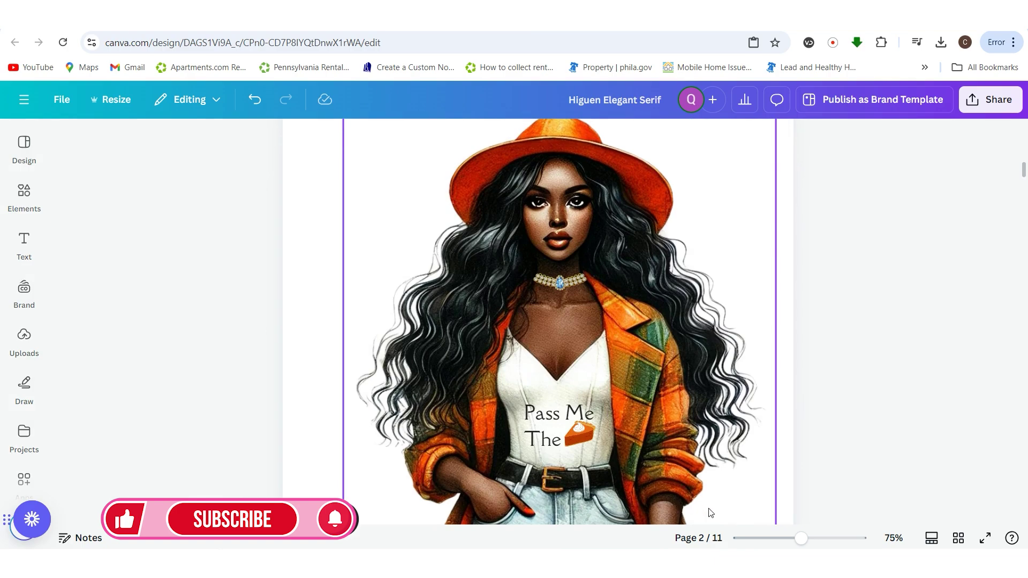
pyautogui.moveTo(802, 538)
pyautogui.mouseDown()
pyautogui.moveTo(814, 538)
pyautogui.moveTo(783, 538)
pyautogui.mouseUp()
pyautogui.scroll(1, 695, 434)
pyautogui.scroll(-2, 696, 427)
pyautogui.scroll(-1, 696, 427)
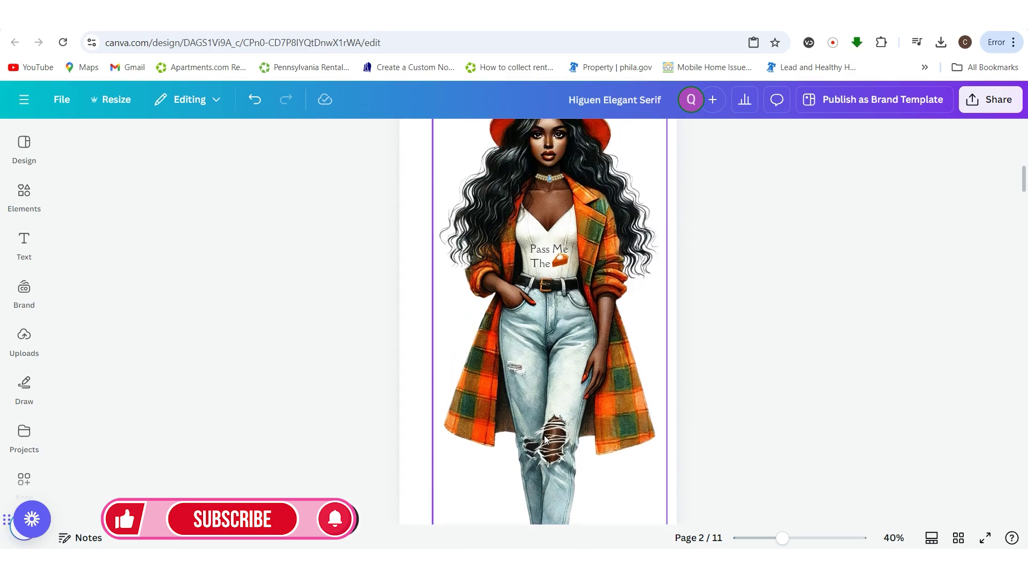
pyautogui.scroll(2, 546, 439)
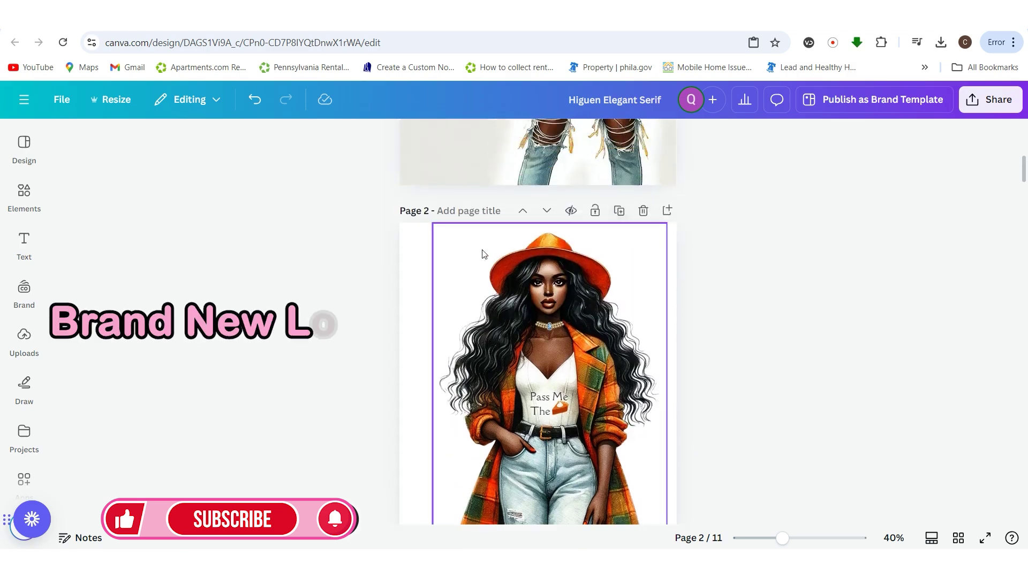
pyautogui.click(420, 243)
pyautogui.moveTo(783, 540); pyautogui.dragTo(801, 541)
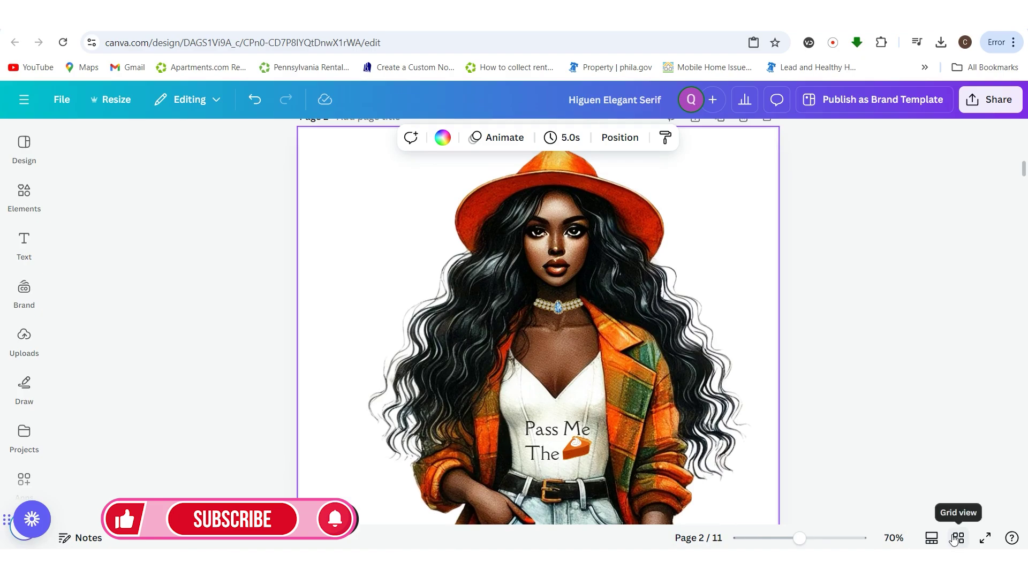
# Duplicate page 3, which shows the woman with the DMU badge on her top
pyautogui.scroll(10, 868, 470)
pyautogui.scroll(-14, 847, 470)
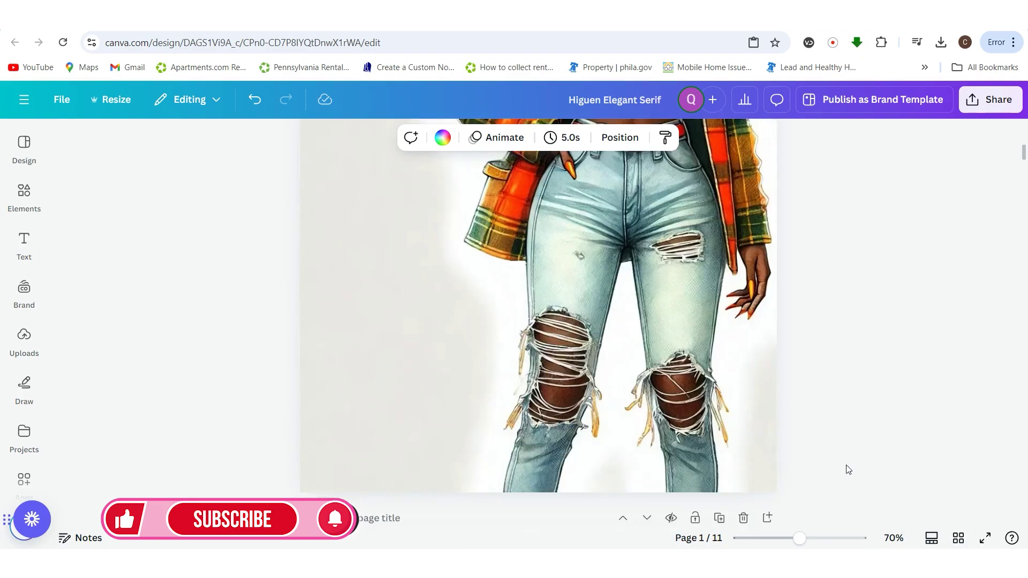
pyautogui.scroll(-8, 839, 470)
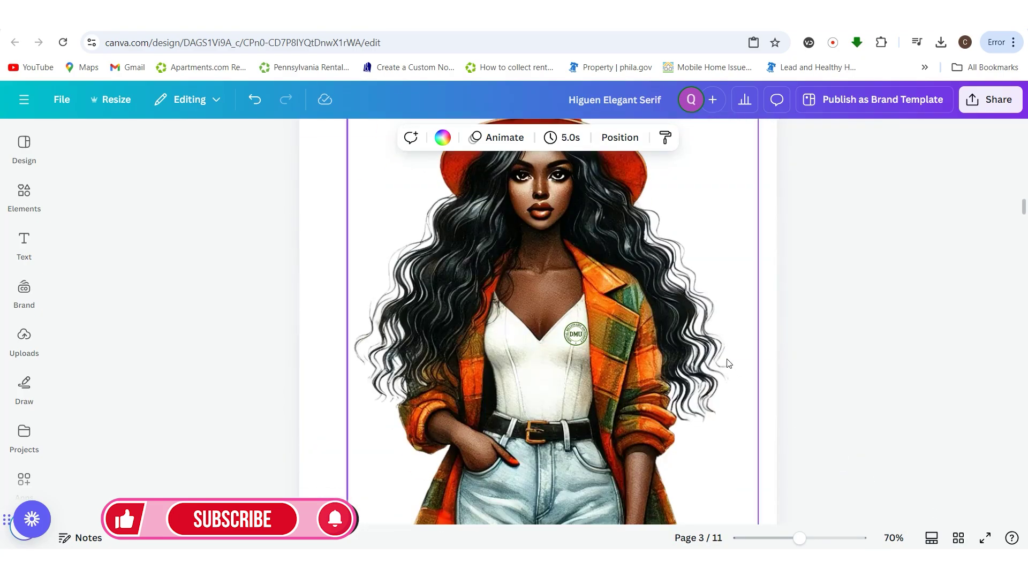
pyautogui.scroll(-15, 671, 384)
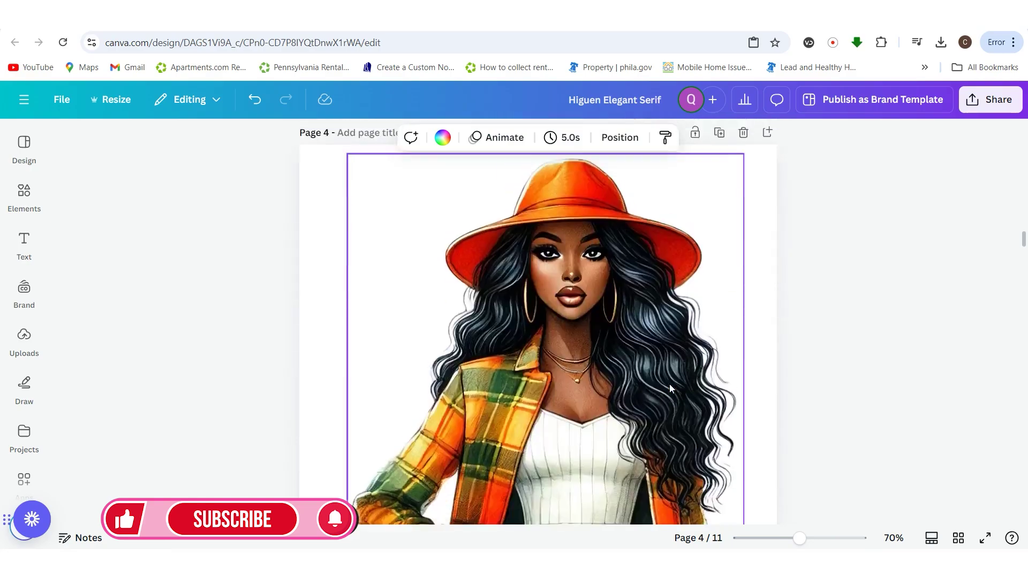
pyautogui.scroll(9, 671, 386)
pyautogui.scroll(6, 671, 388)
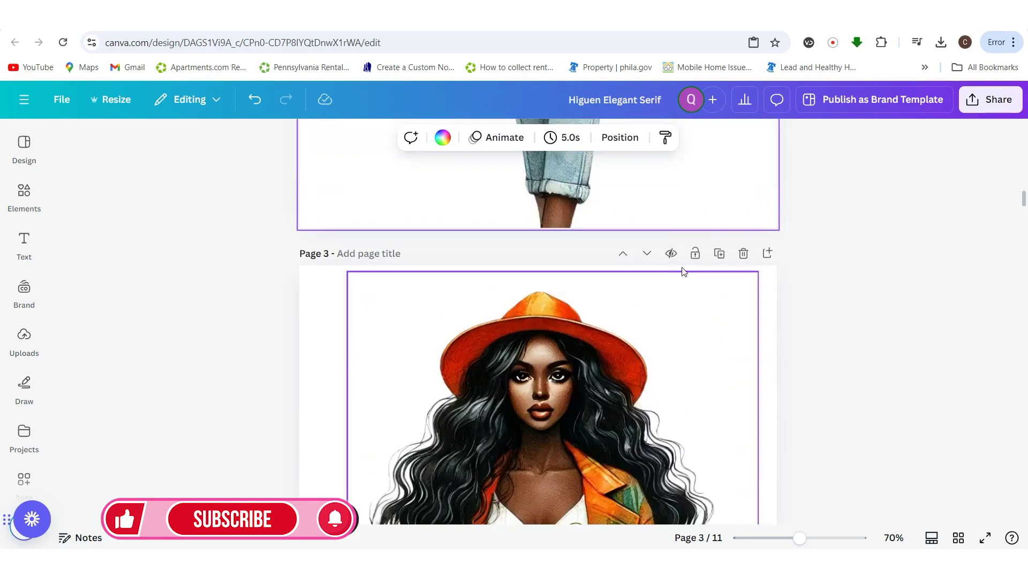
pyautogui.click(719, 253)
# Delete the round DMU badge from the woman's white top on the duplicated page
pyautogui.scroll(-3, 589, 466)
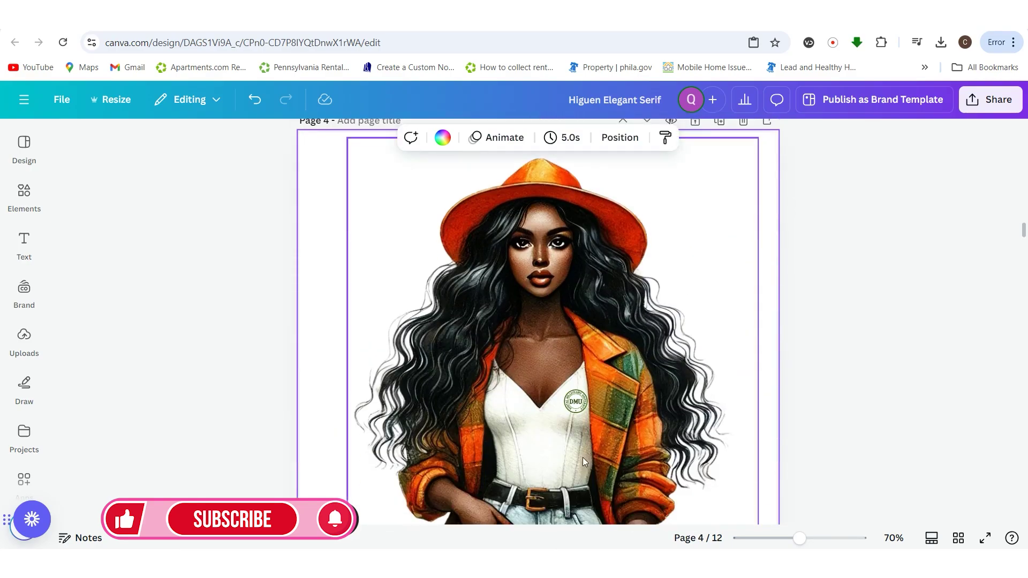
pyautogui.click(576, 401)
pyautogui.press('Delete')
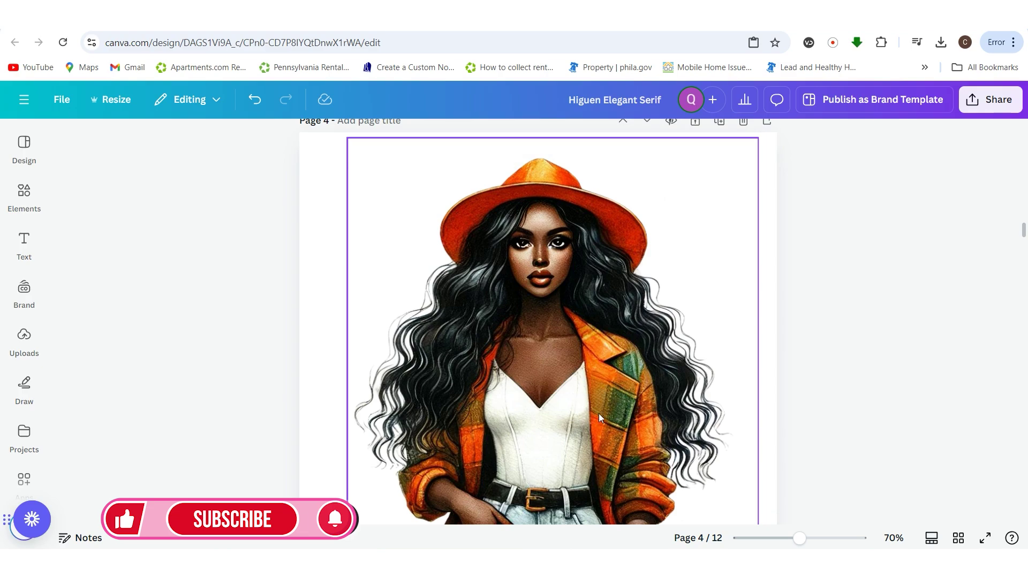
# Move the badge-free copy of the woman up two places in the page order, directly ahead of the accessorized version
pyautogui.scroll(3, 754, 378)
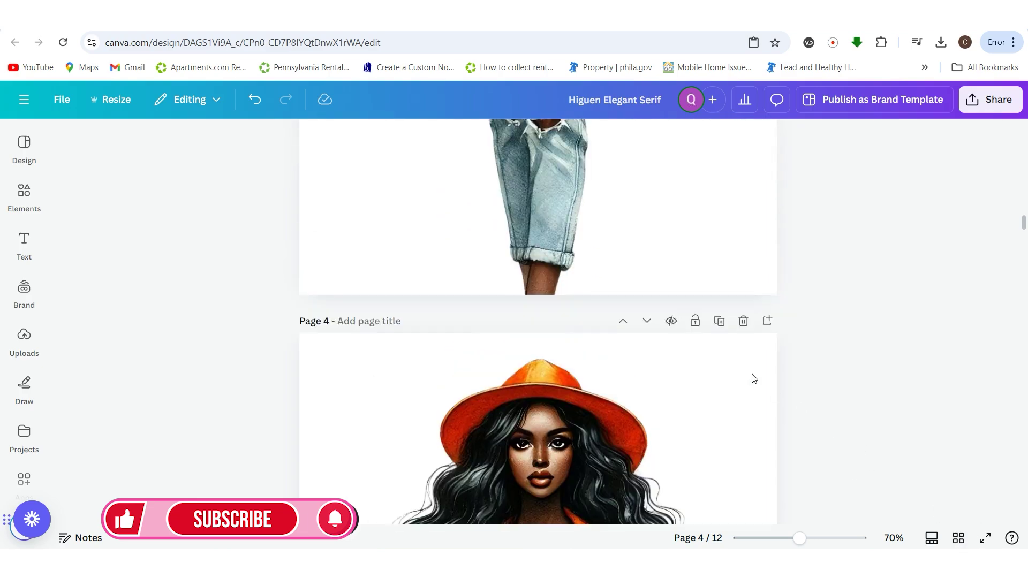
pyautogui.click(623, 322)
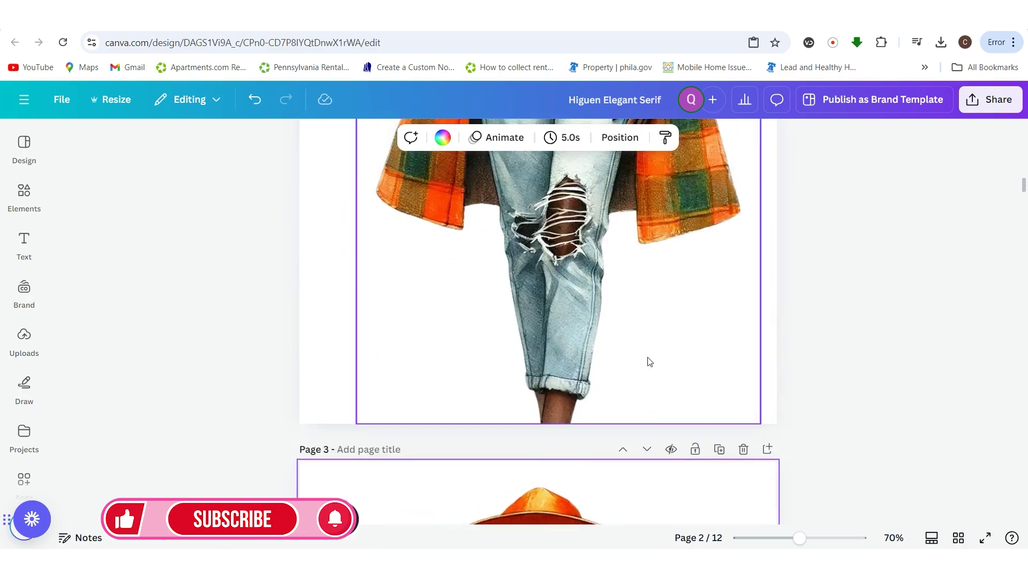
pyautogui.click(623, 321)
pyautogui.scroll(-5, 731, 414)
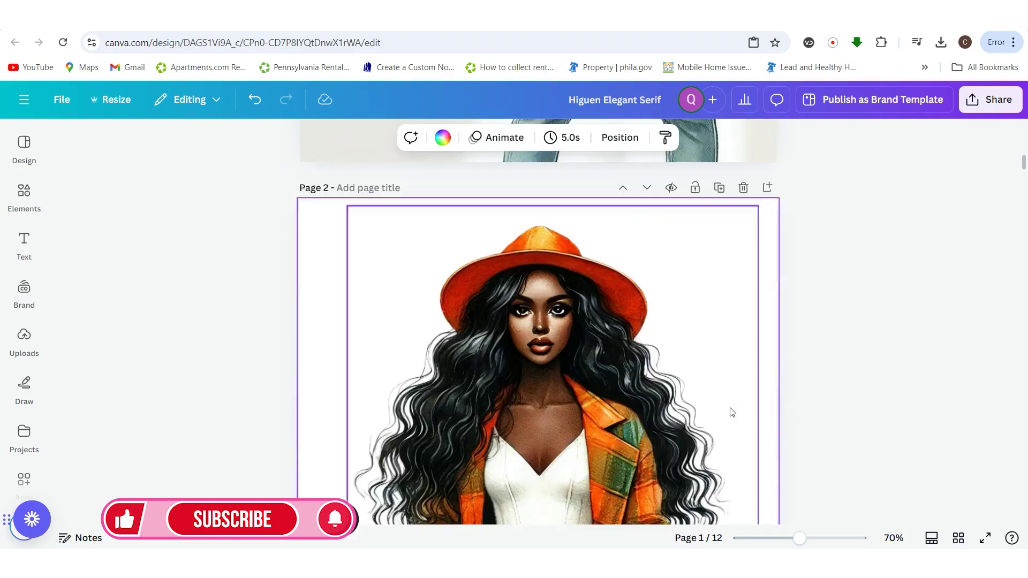
# Compare the plain woman on page 2 with the choker and Pass Me The pie version on page 3
pyautogui.scroll(-10, 732, 416)
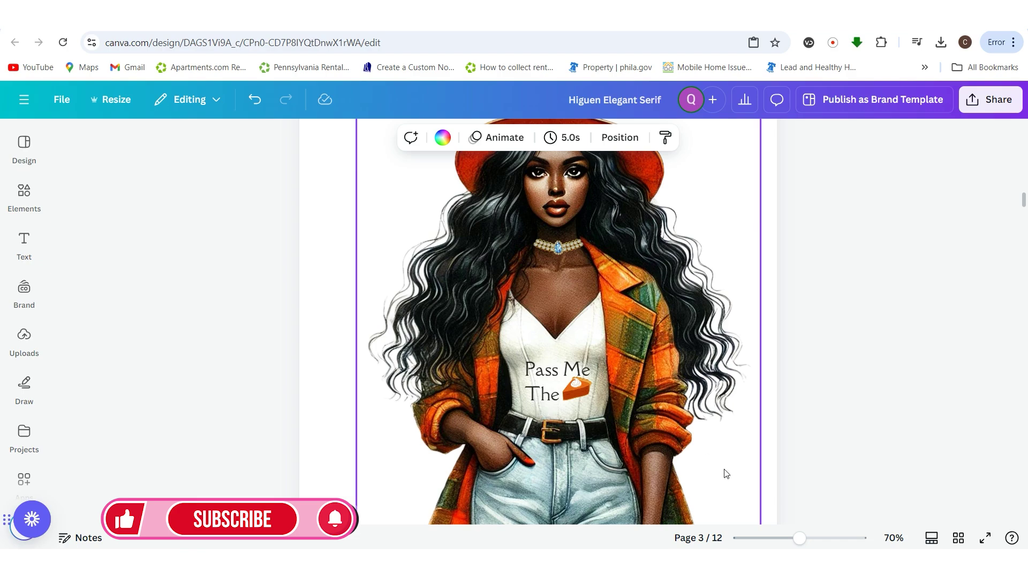
pyautogui.scroll(2, 726, 471)
pyautogui.scroll(-4, 727, 439)
pyautogui.scroll(2, 728, 438)
pyautogui.scroll(-6, 642, 455)
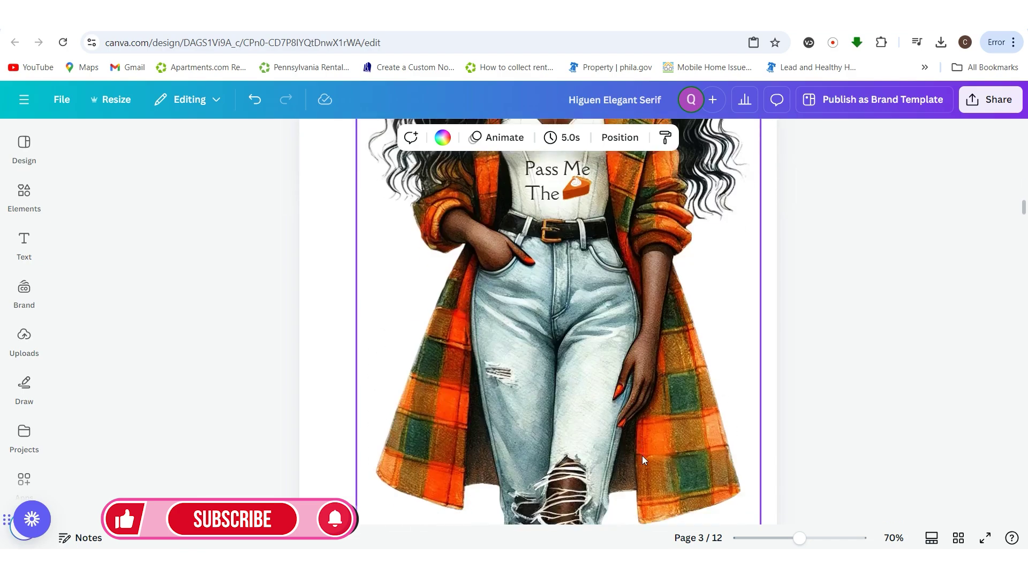
pyautogui.scroll(5, 641, 457)
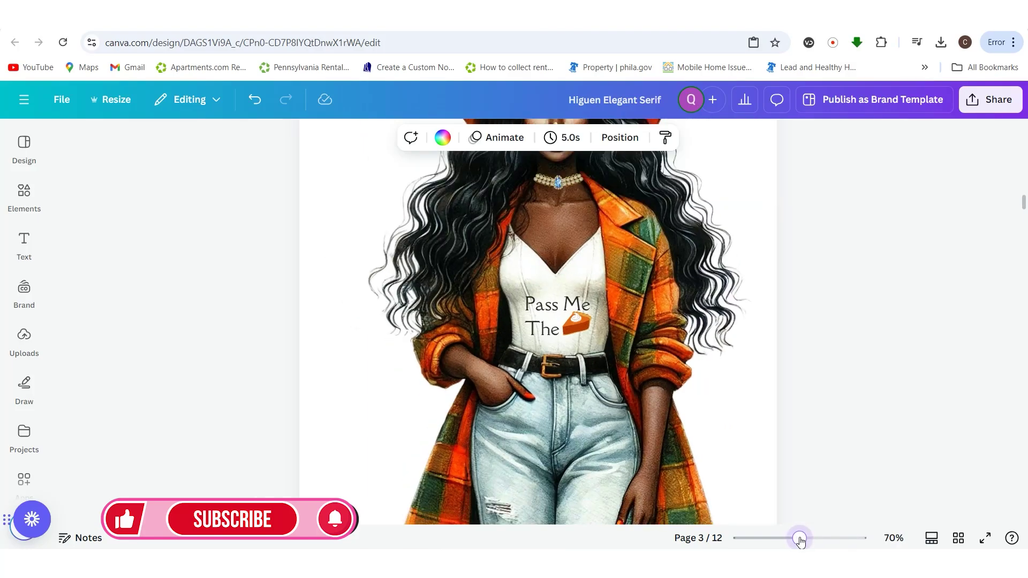
pyautogui.moveTo(801, 539); pyautogui.dragTo(783, 539)
pyautogui.scroll(-5, 702, 451)
pyautogui.scroll(12, 701, 451)
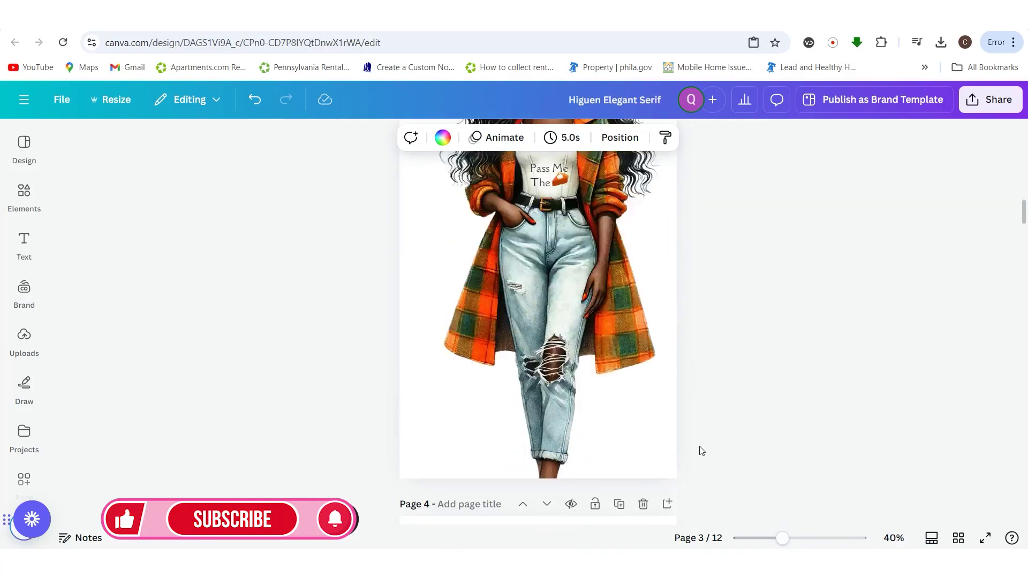